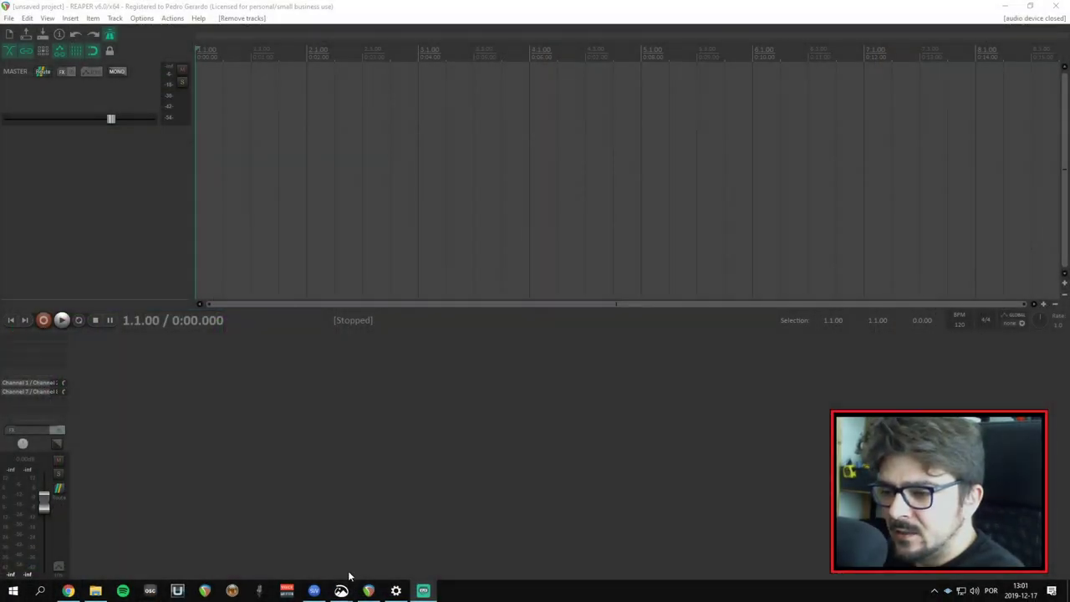
Bring up the captured viewer comment about recording MIDI drums on multiple tracks in Snip & Sketch, read it, and return to REAPER
{"action": "mouse_move", "coordinate": [341, 588]}
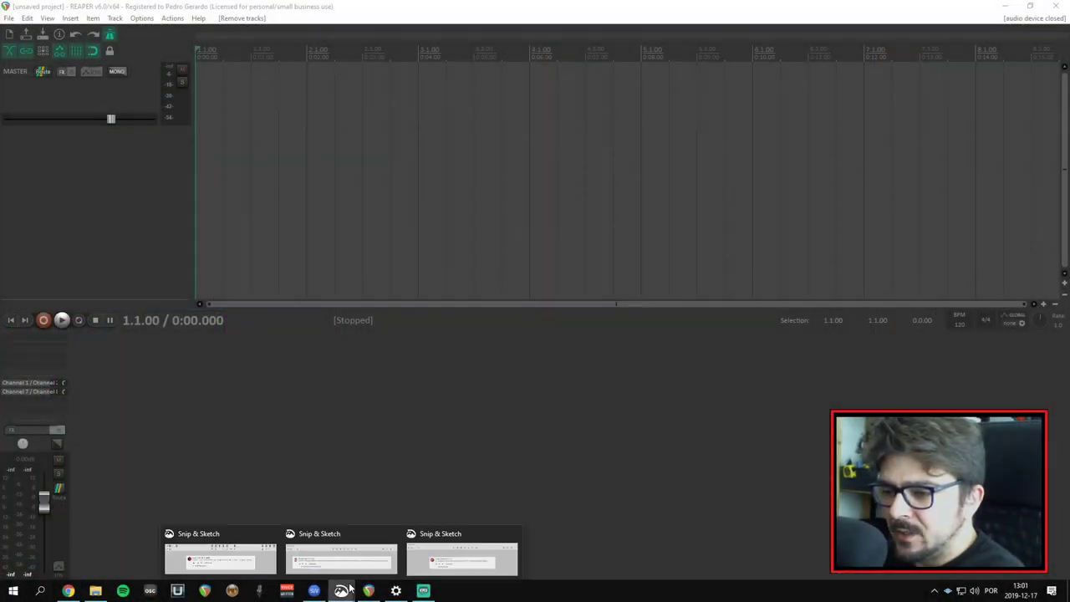
{"action": "left_click", "coordinate": [254, 545]}
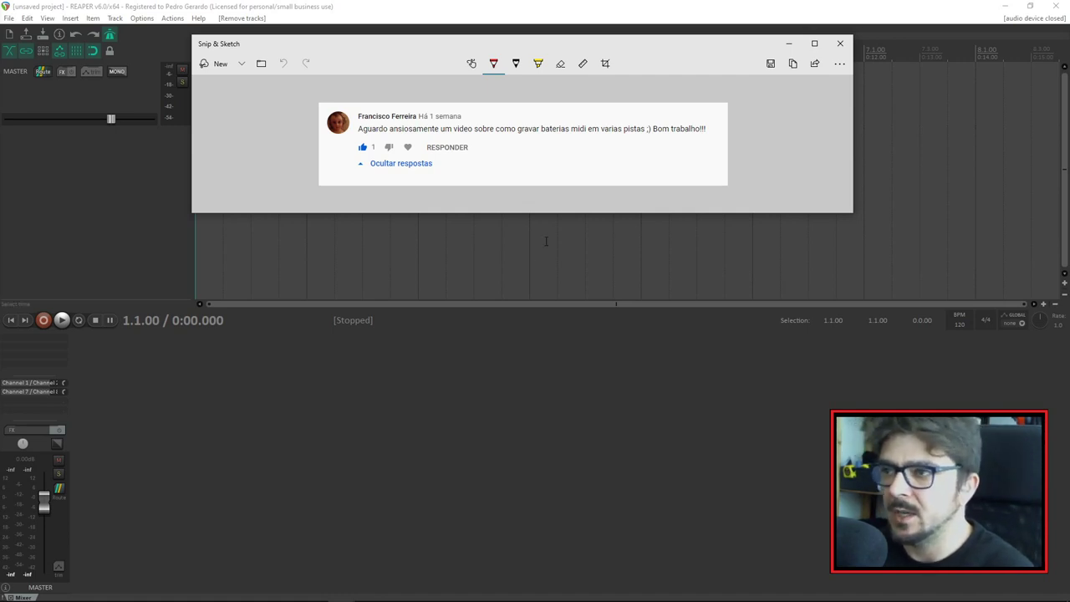
{"action": "left_click_drag", "start_coordinate": [376, 48], "coordinate": [424, 79]}
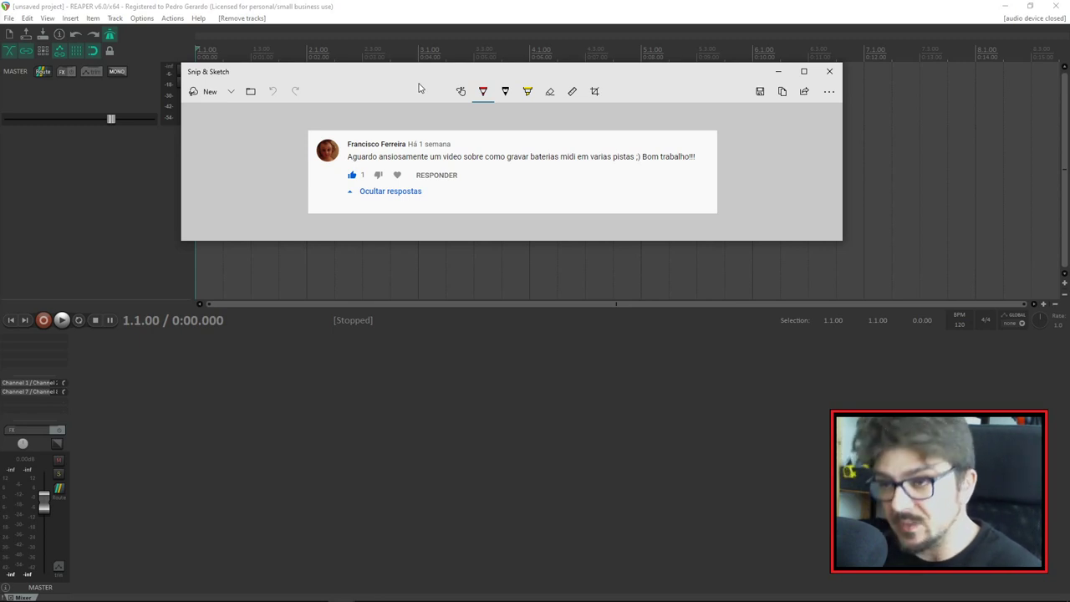
{"action": "left_click", "coordinate": [193, 138]}
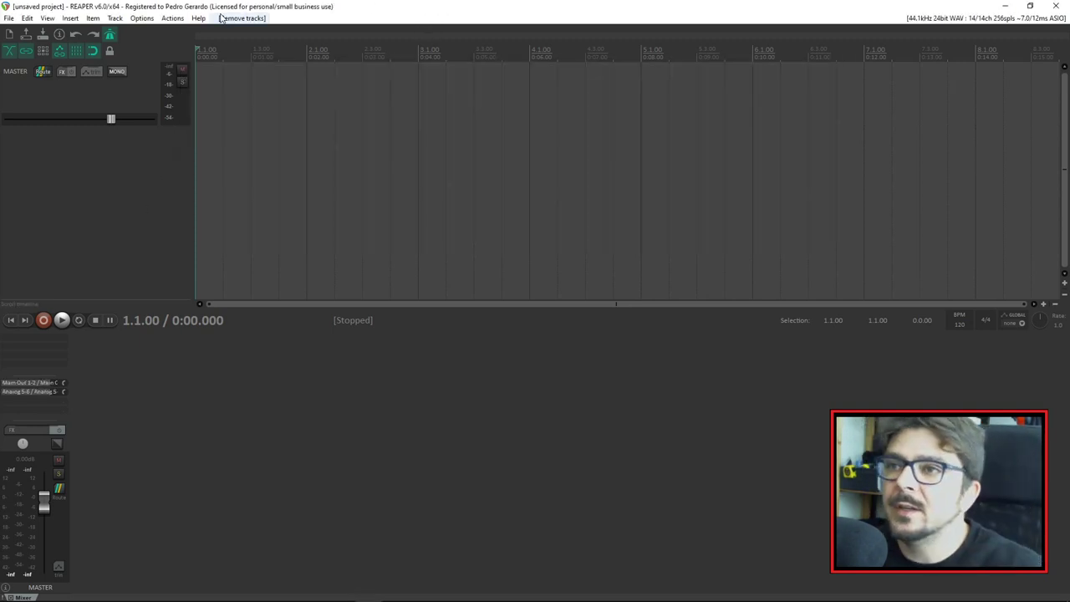
Check in the MIDI device preferences that input from the LPK25 is enabled, and accept its configuration
{"action": "left_click", "coordinate": [136, 18]}
{"action": "left_click", "coordinate": [201, 433]}
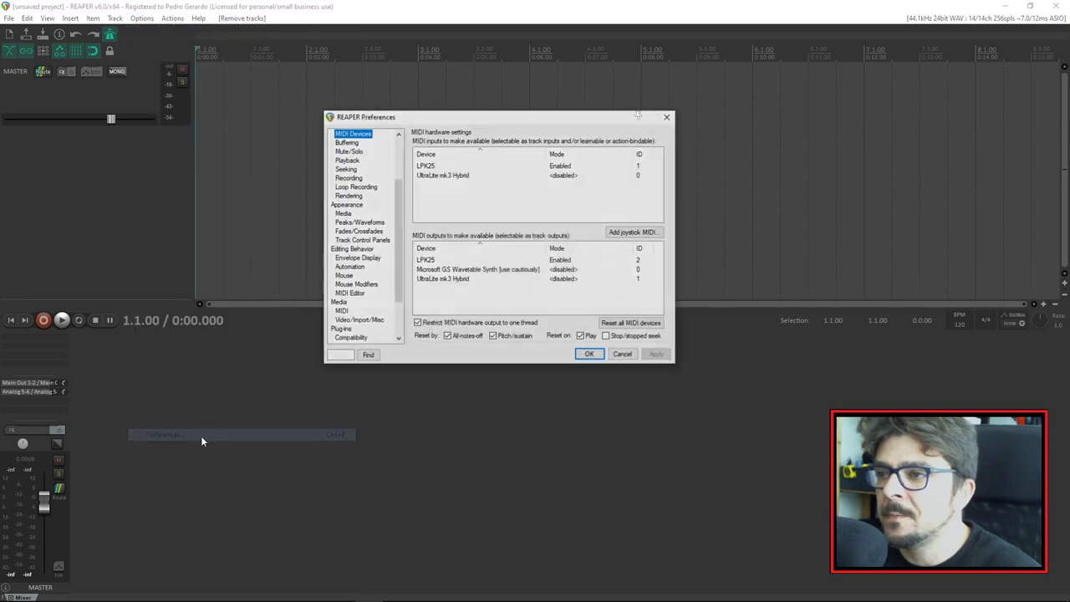
{"action": "scroll", "coordinate": [371, 205], "scroll_direction": "up", "scroll_amount": 1}
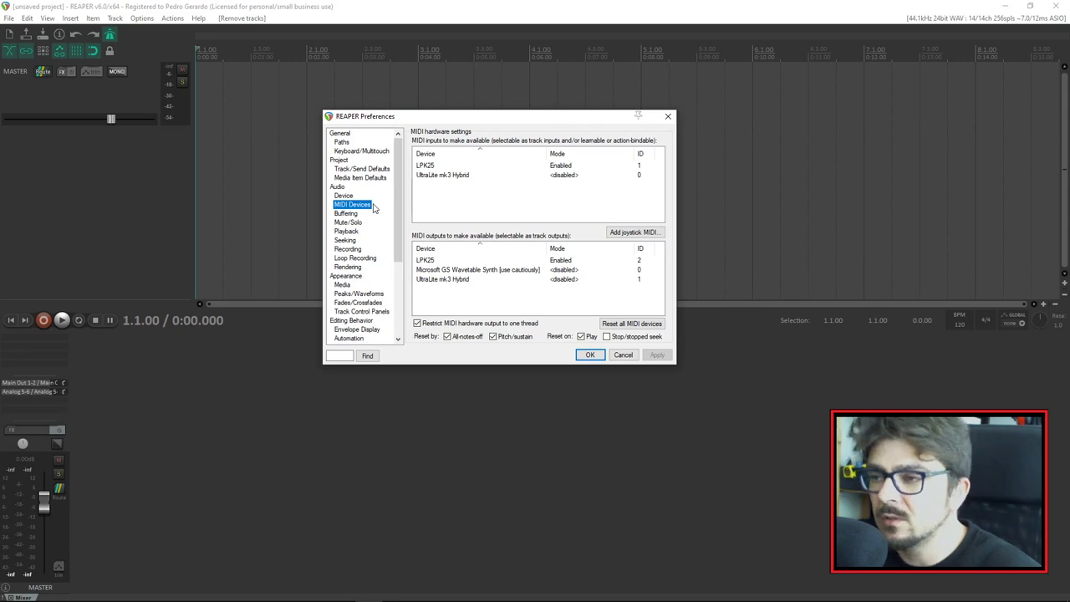
{"action": "left_click_drag", "start_coordinate": [456, 118], "coordinate": [495, 98]}
{"action": "left_click", "coordinate": [502, 151]}
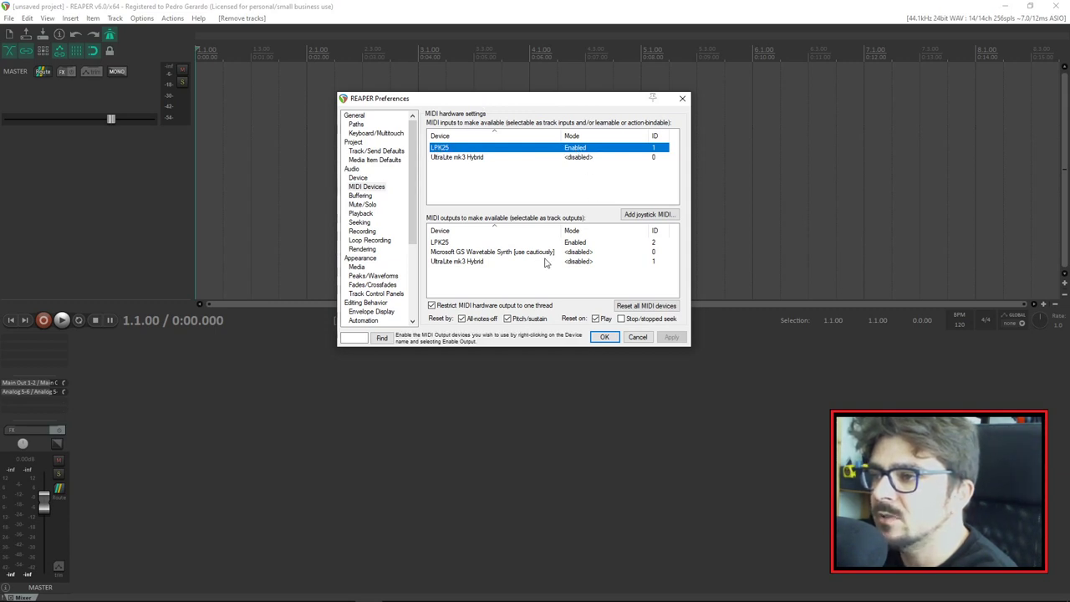
{"action": "double_click", "coordinate": [578, 150]}
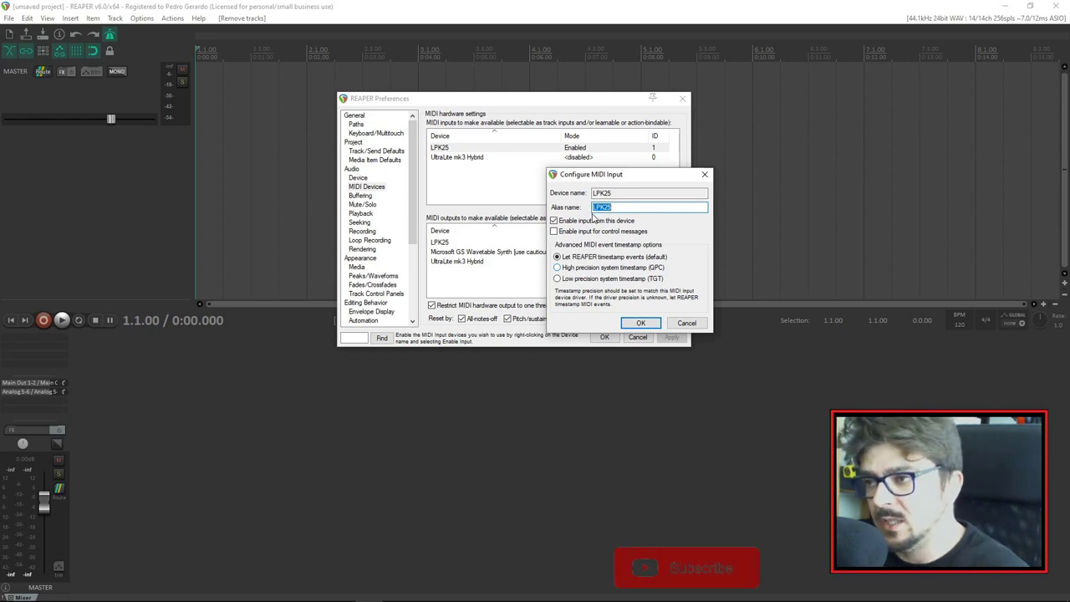
{"action": "left_click", "coordinate": [633, 323]}
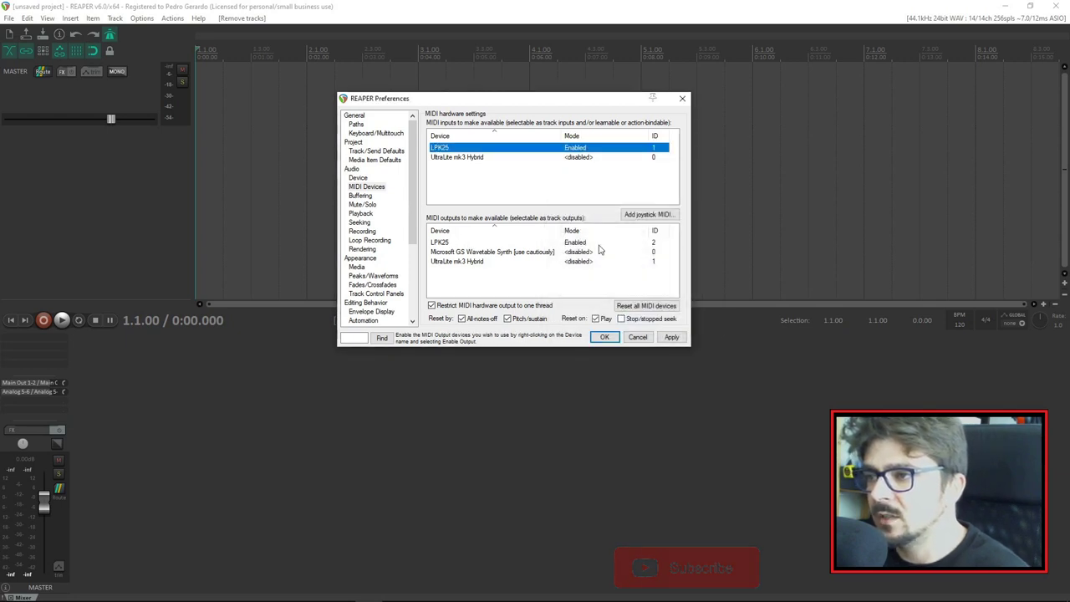
{"action": "left_click", "coordinate": [604, 337]}
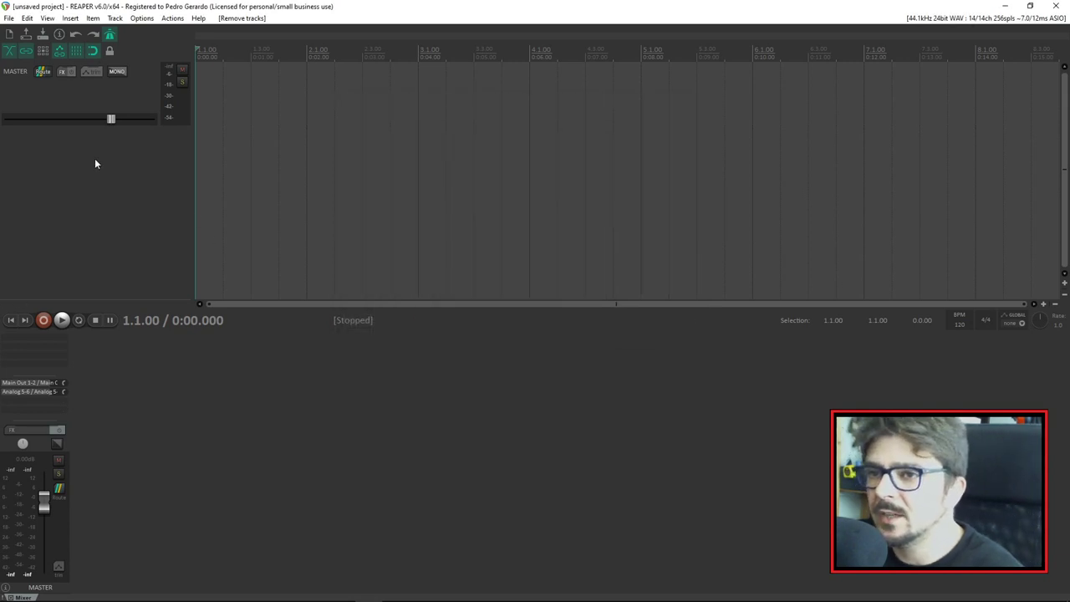
Add a new track and set its input to MIDI from the LPK25 on all channels
{"action": "double_click", "coordinate": [94, 158]}
{"action": "left_click_drag", "start_coordinate": [151, 192], "coordinate": [149, 205]}
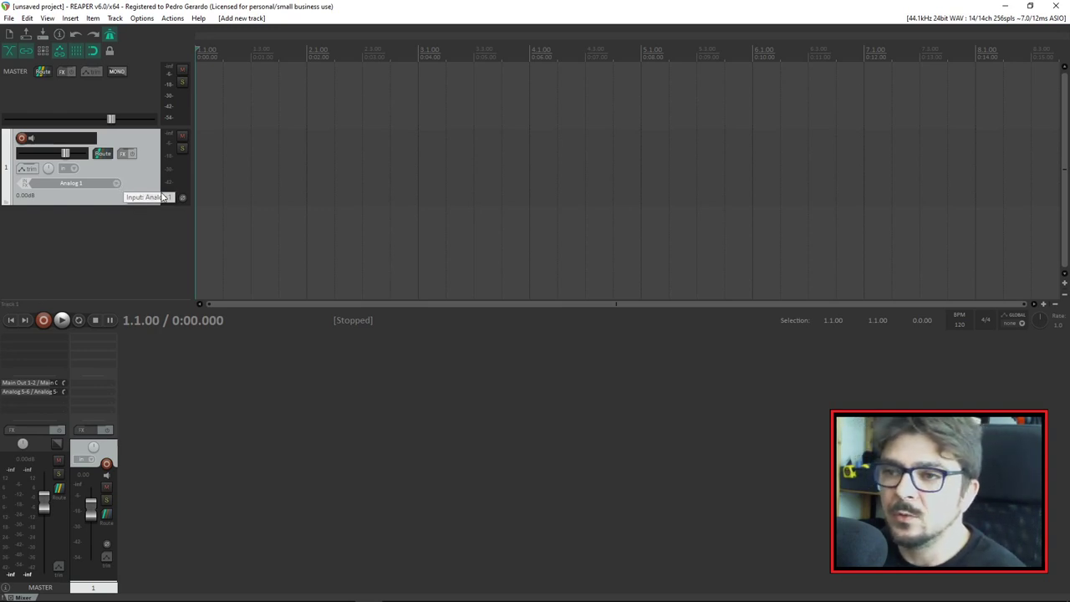
{"action": "left_click", "coordinate": [144, 210]}
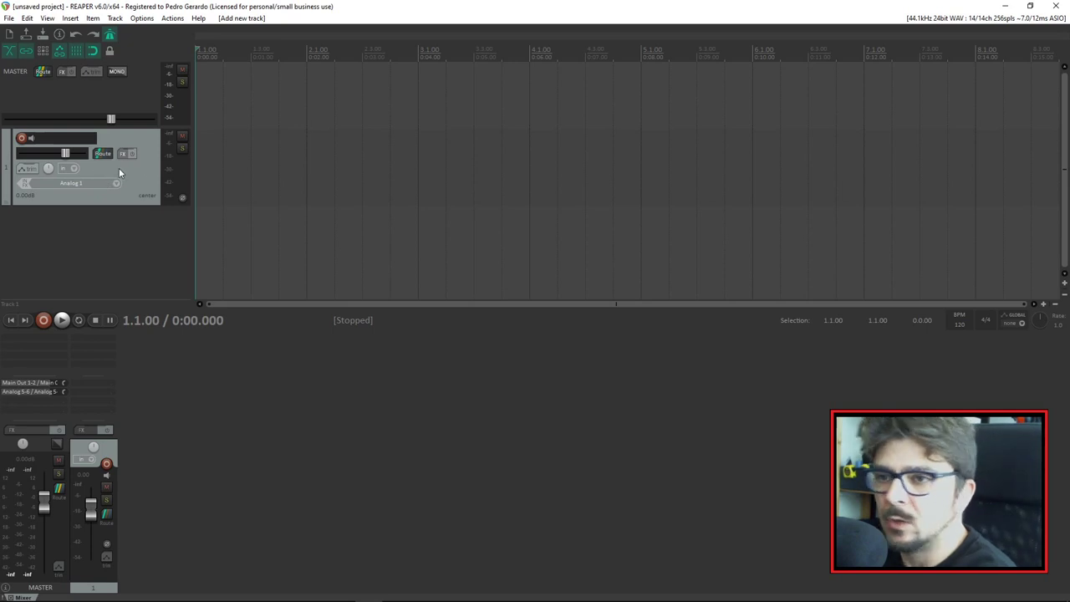
{"action": "left_click", "coordinate": [111, 184]}
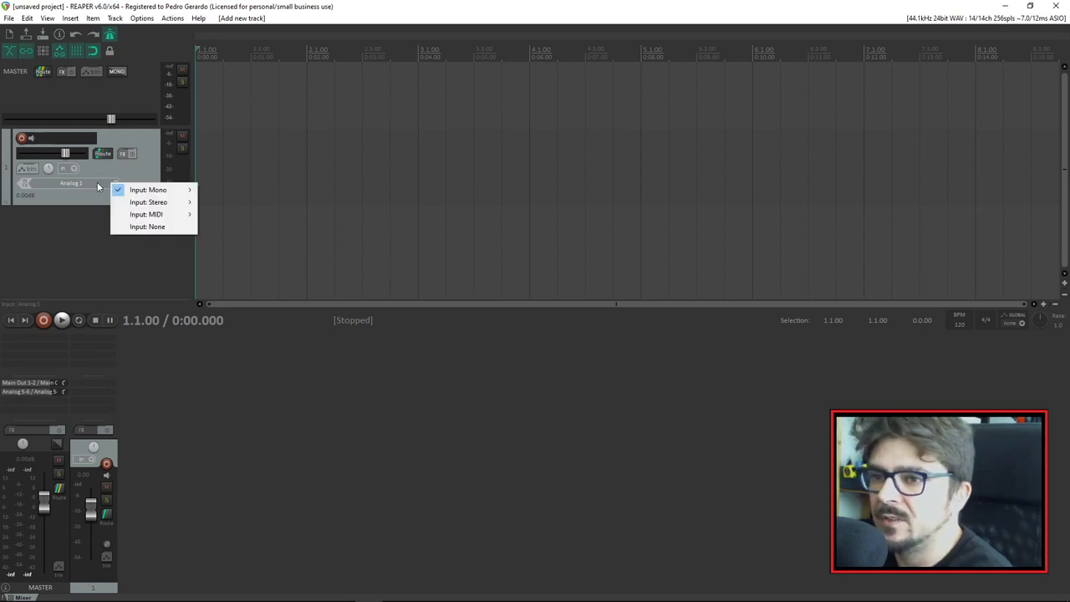
{"action": "mouse_move", "coordinate": [164, 189]}
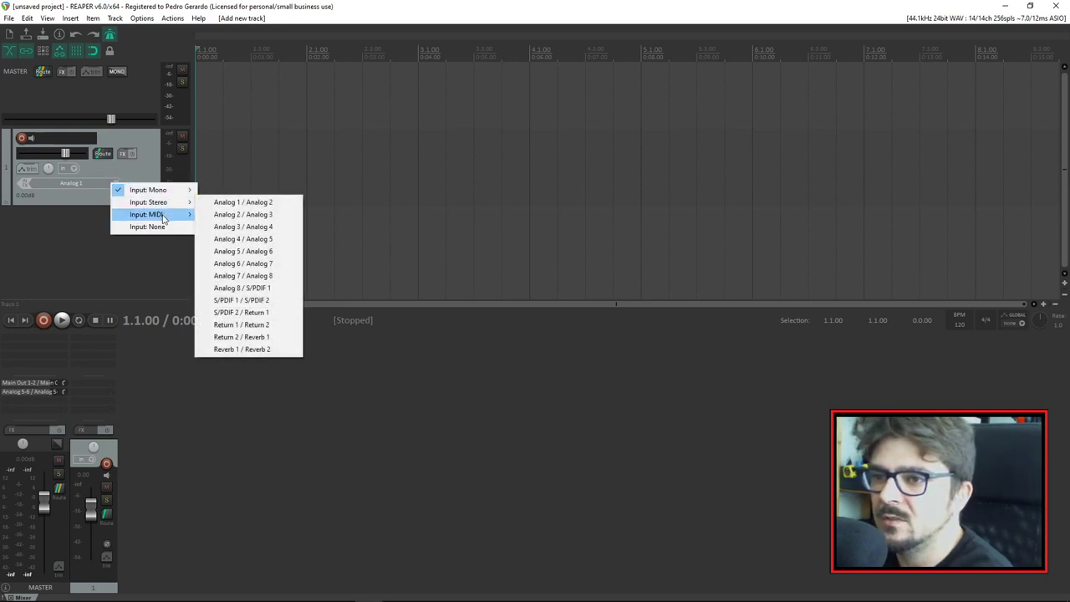
{"action": "mouse_move", "coordinate": [171, 215]}
{"action": "mouse_move", "coordinate": [224, 219]}
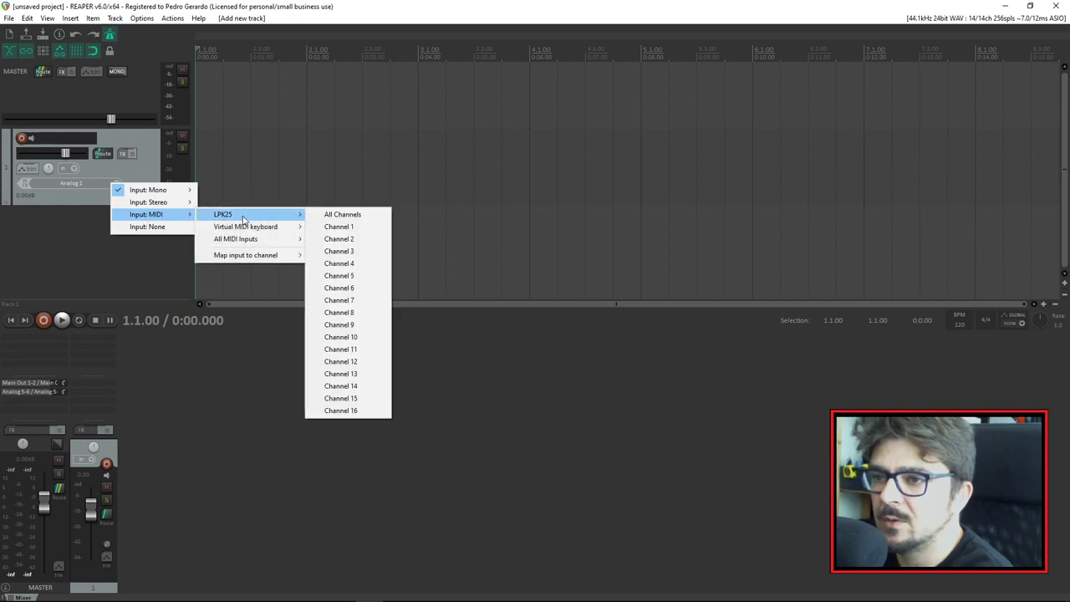
{"action": "left_click", "coordinate": [343, 216]}
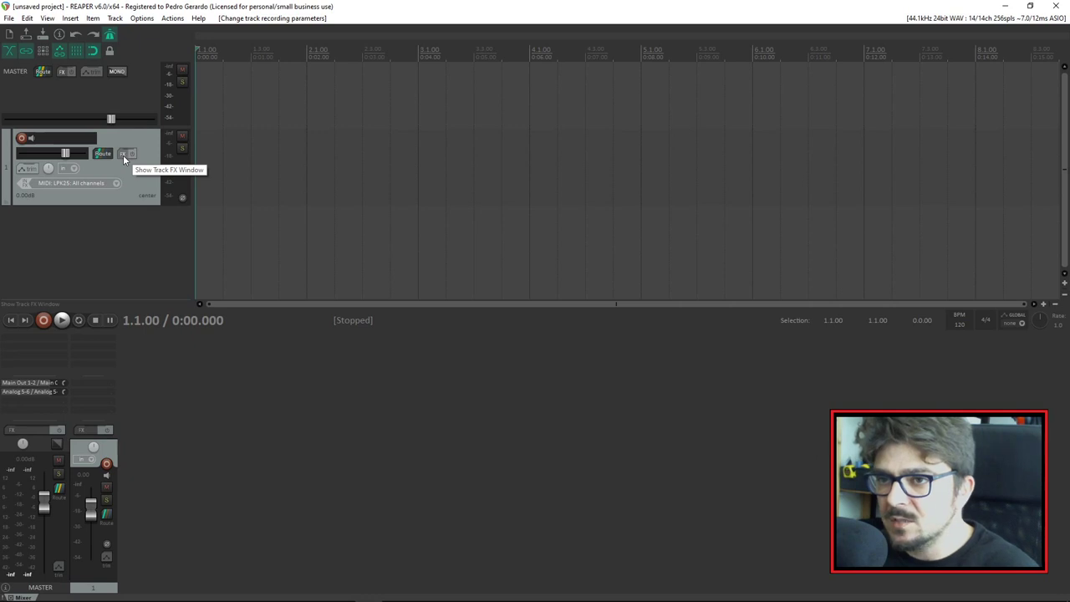
Insert the 32-output VSTi EZdrummer (Toontrack) on track 1 and place its window clear of the track controls
{"action": "left_click", "coordinate": [123, 154]}
{"action": "type", "text": "ezdrum"}
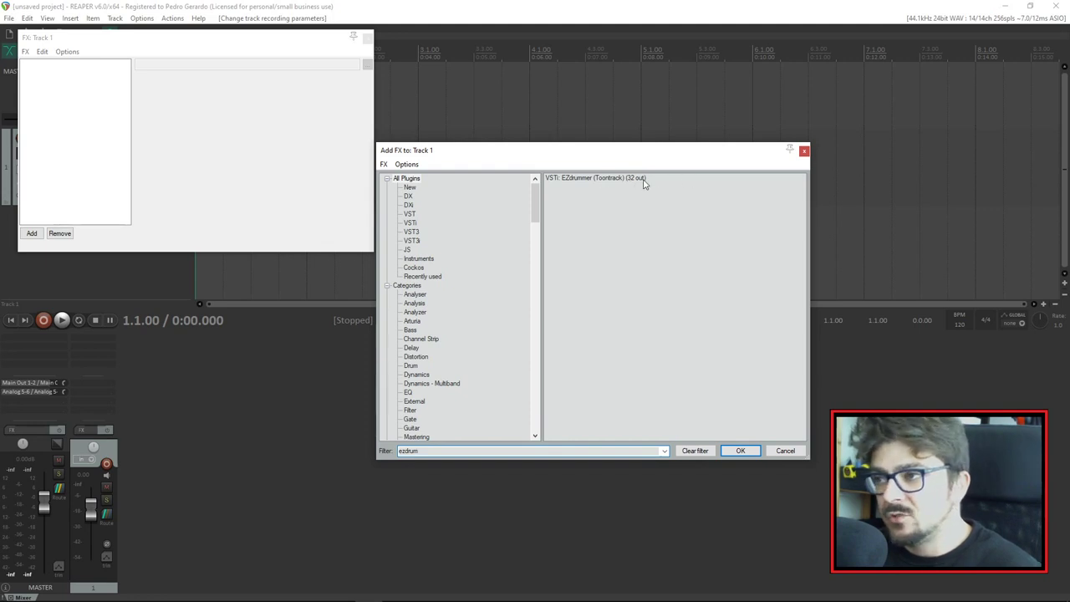
{"action": "left_click_drag", "start_coordinate": [641, 159], "coordinate": [666, 150]}
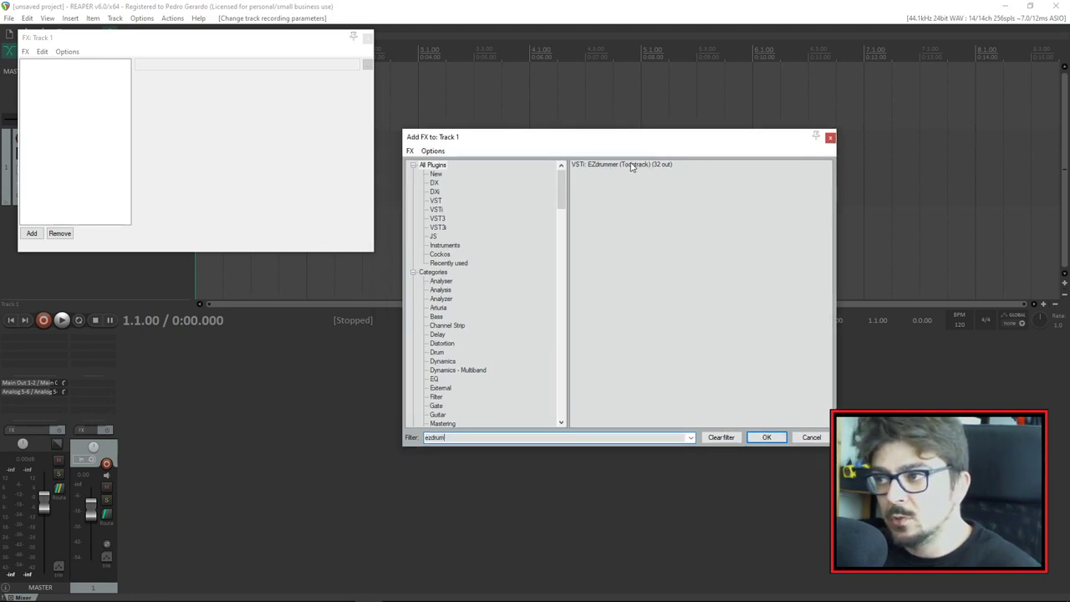
{"action": "left_click_drag", "start_coordinate": [671, 142], "coordinate": [687, 121]}
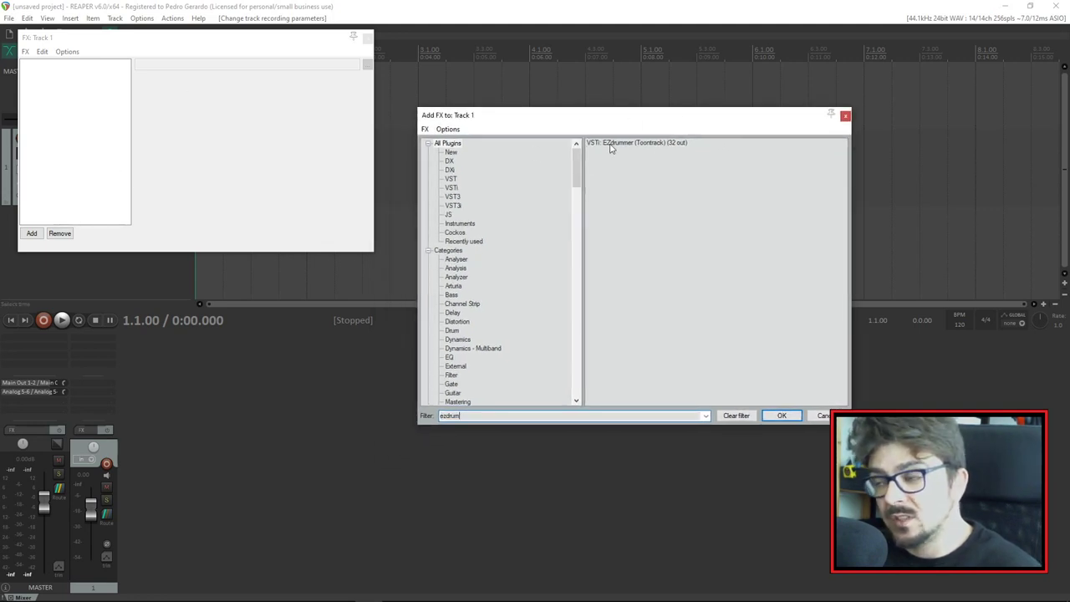
{"action": "double_click", "coordinate": [657, 143]}
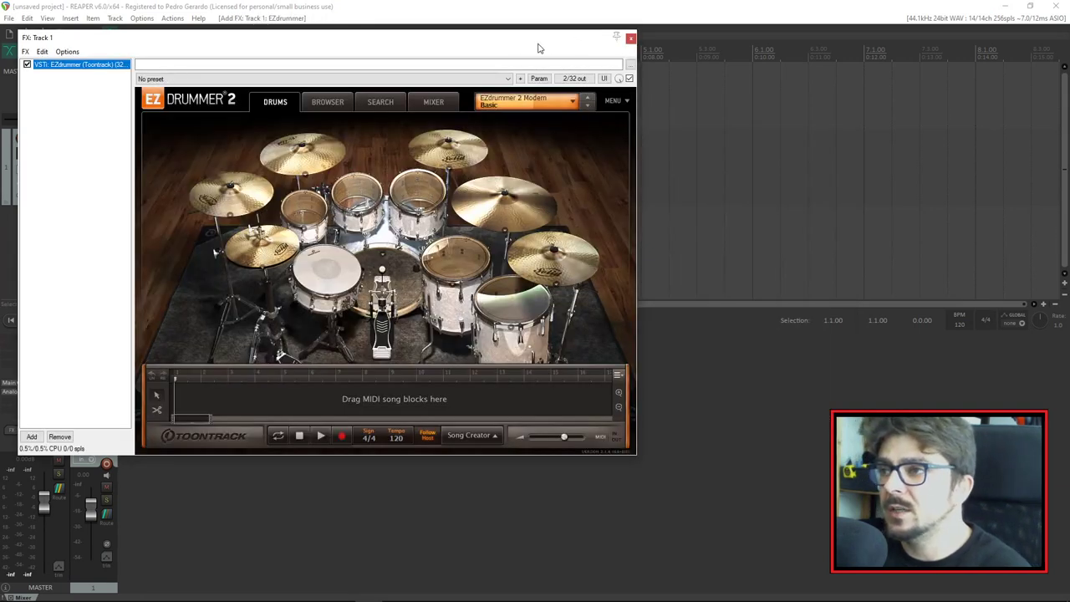
{"action": "left_click_drag", "start_coordinate": [537, 42], "coordinate": [808, 53]}
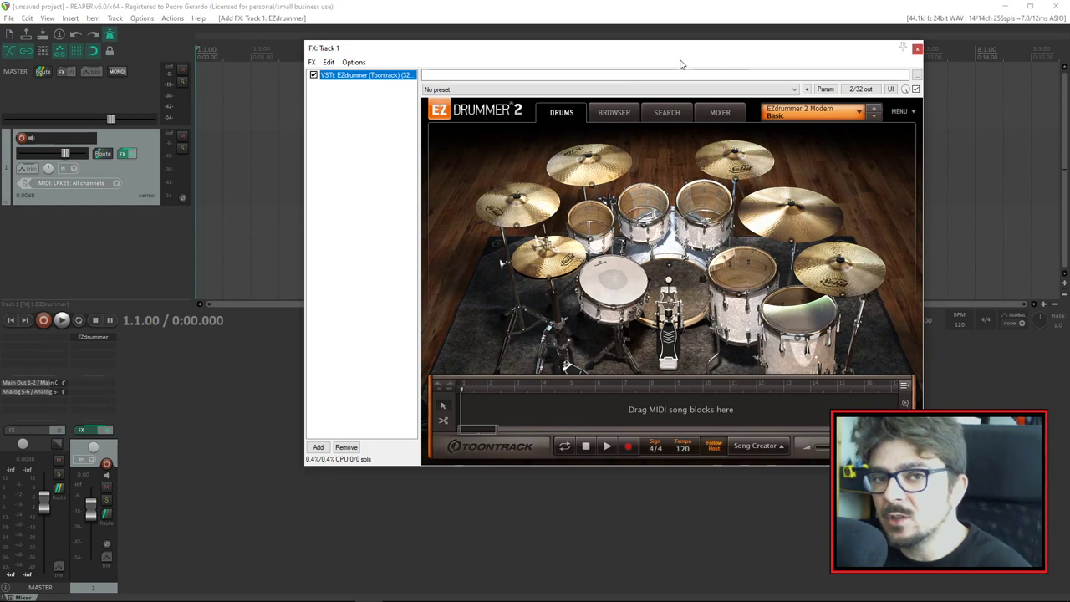
{"action": "left_click_drag", "start_coordinate": [633, 53], "coordinate": [649, 46]}
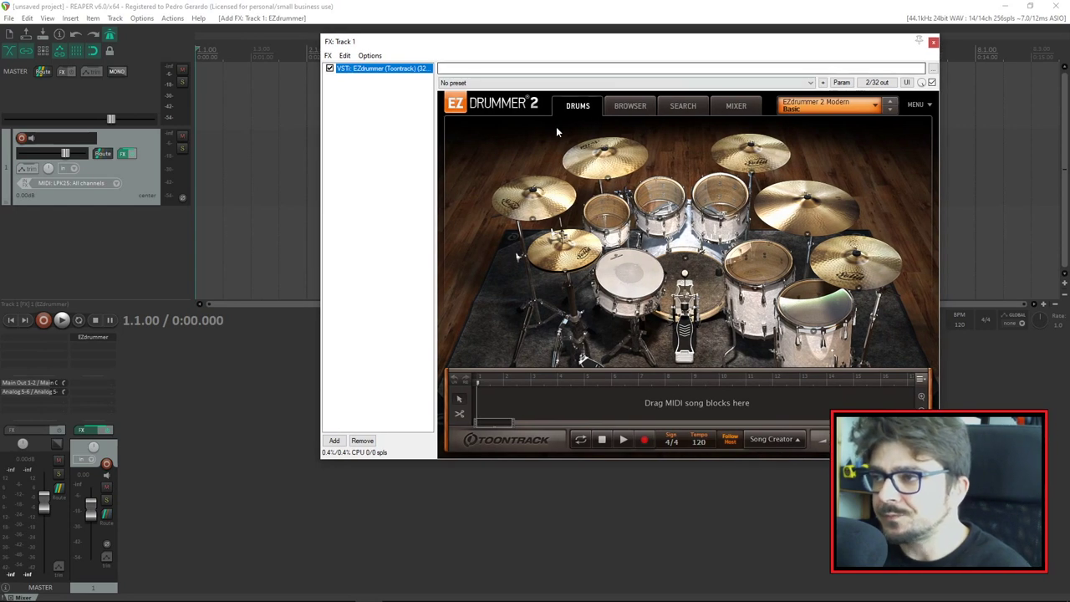
Set the EZdrummer mixer outputs to Multichannel so each drum channel has its own output
{"action": "left_click", "coordinate": [736, 106]}
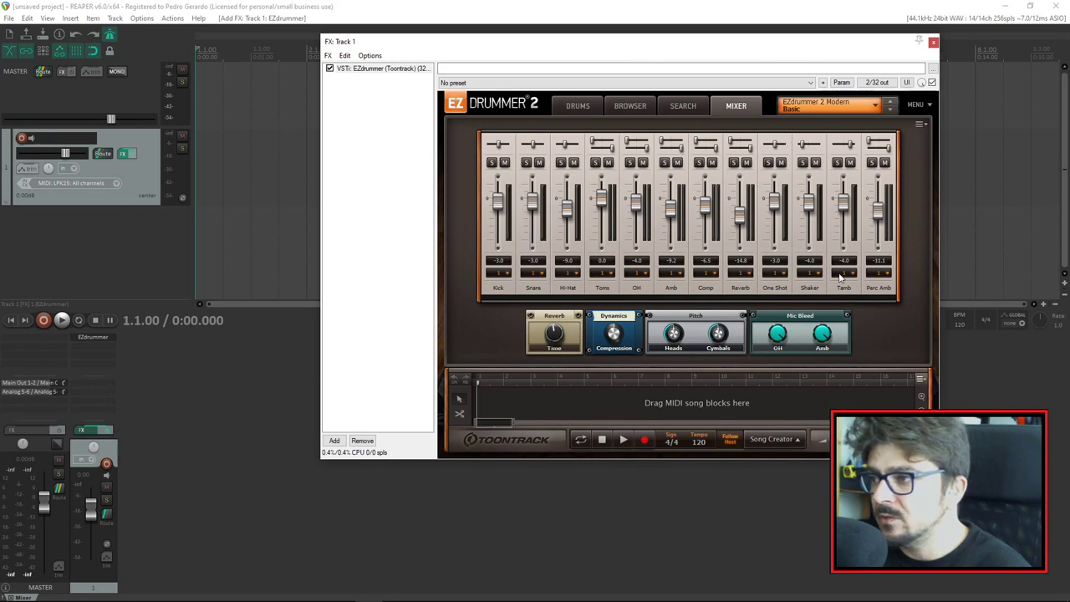
{"action": "left_click", "coordinate": [508, 276]}
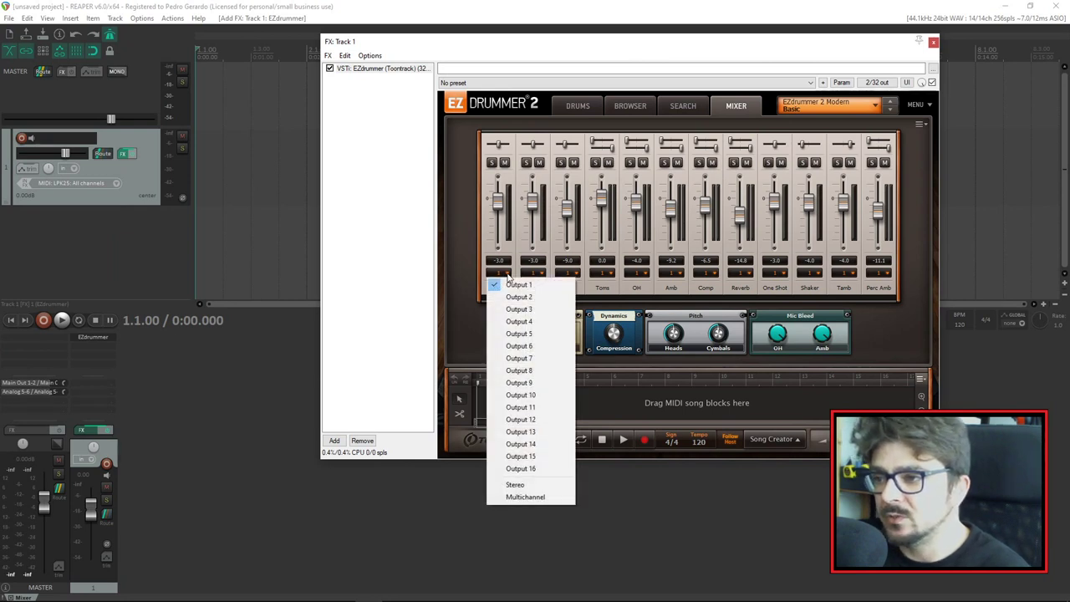
{"action": "left_click", "coordinate": [529, 497]}
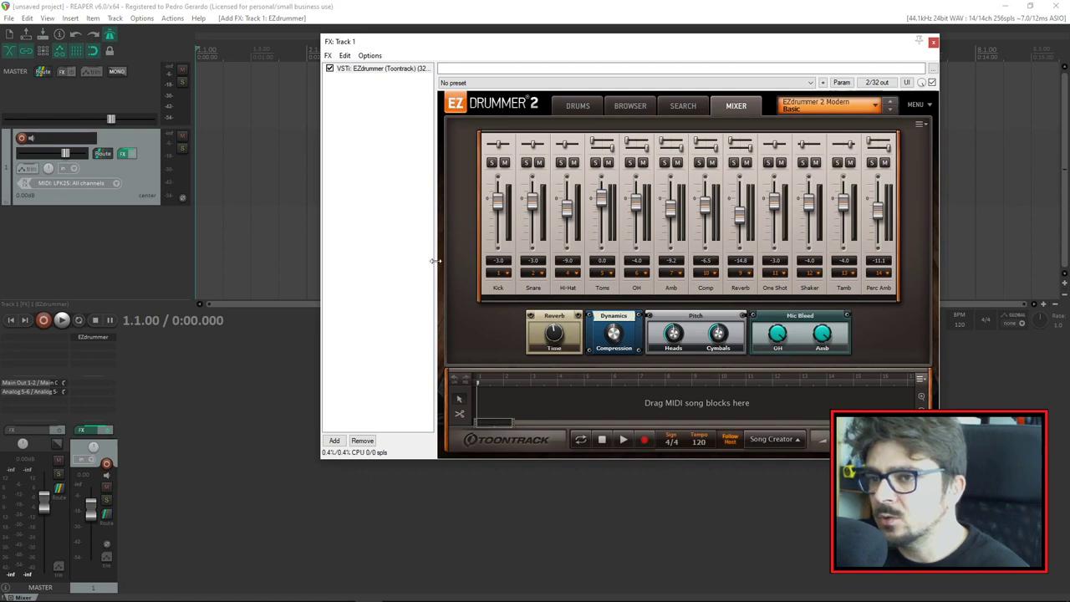
{"action": "left_click_drag", "start_coordinate": [449, 47], "coordinate": [432, 79]}
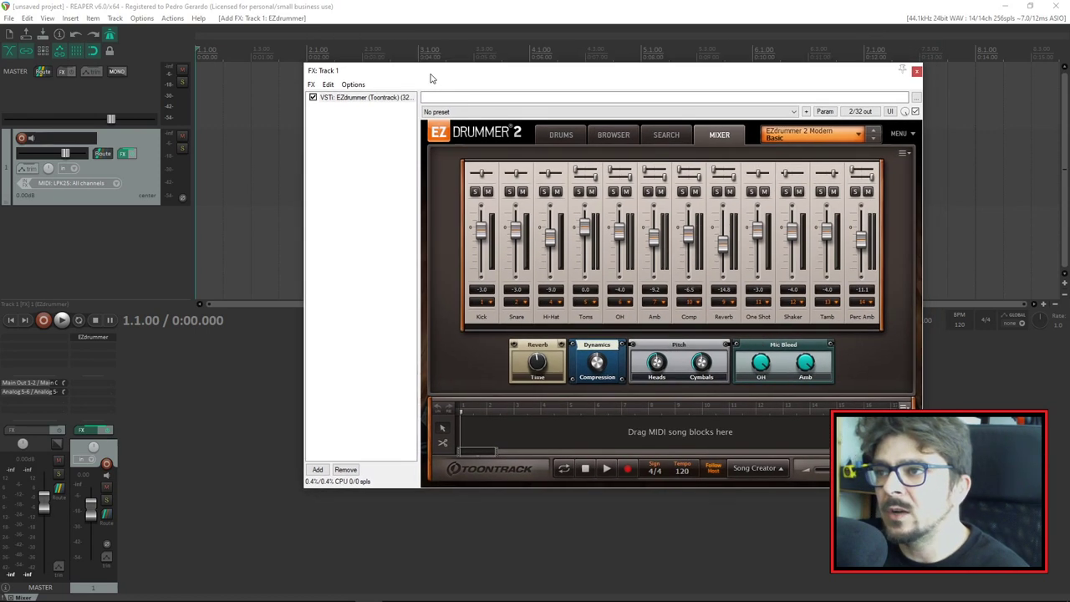
Build multichannel routing for the output of EZdrummer, accepting the new tracks EZ1 to EZ16
{"action": "left_click", "coordinate": [360, 100]}
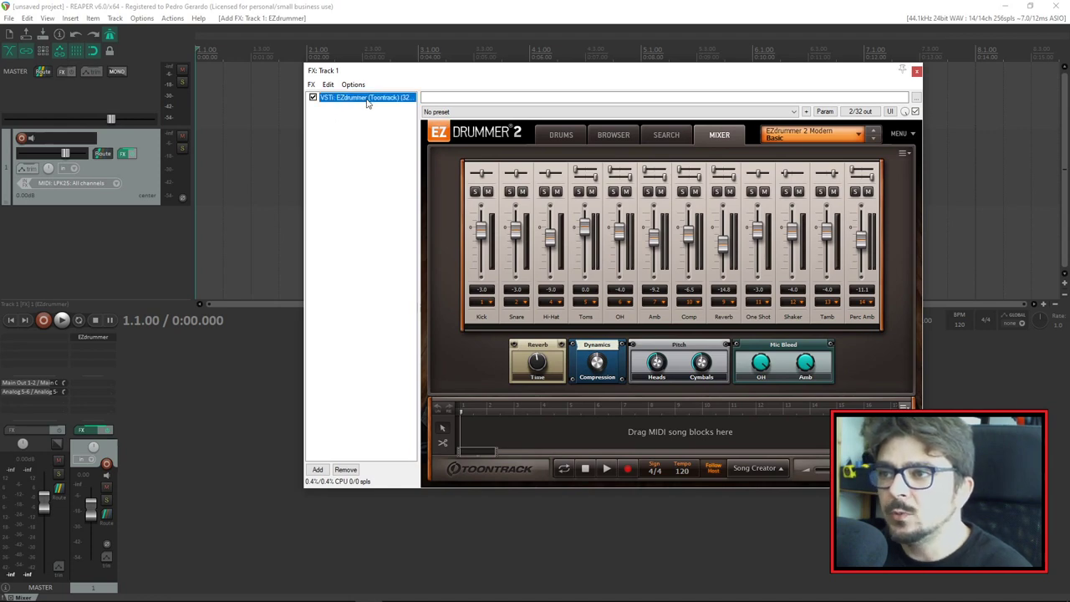
{"action": "right_click", "coordinate": [362, 100]}
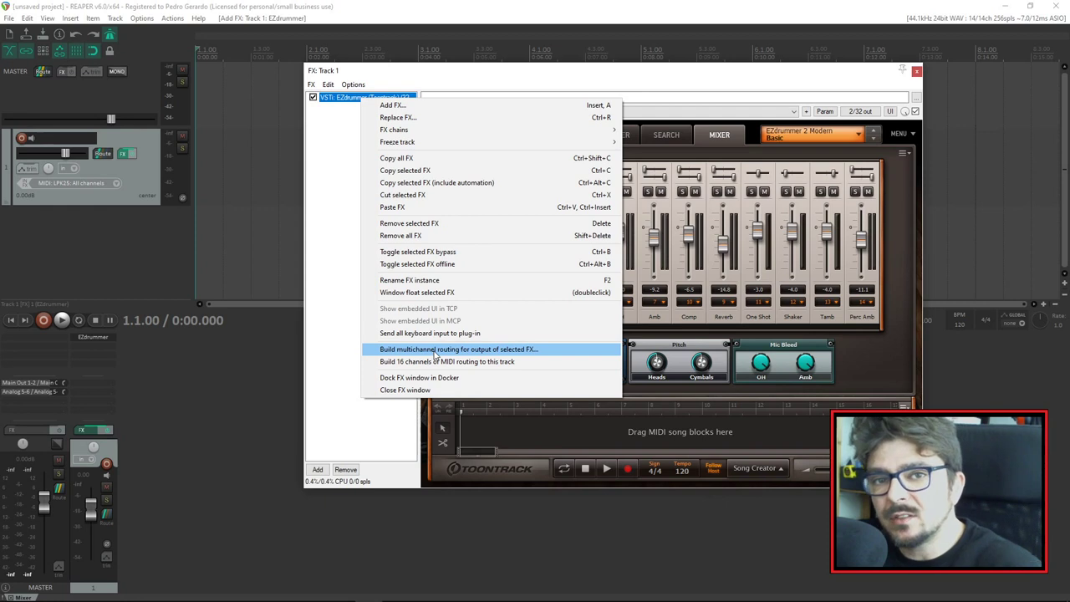
{"action": "left_click", "coordinate": [432, 350]}
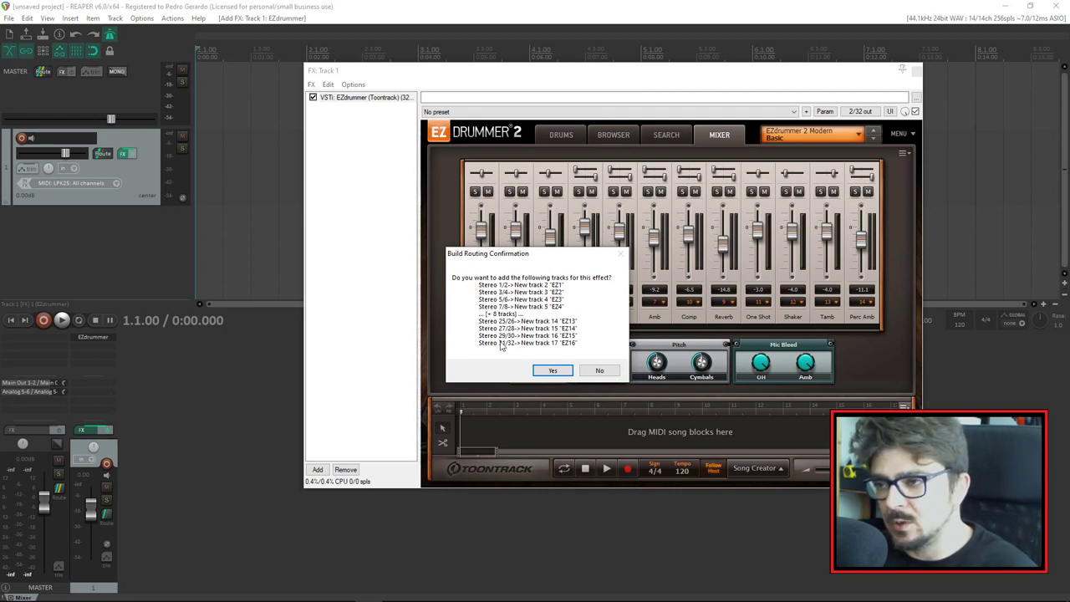
{"action": "left_click", "coordinate": [552, 370]}
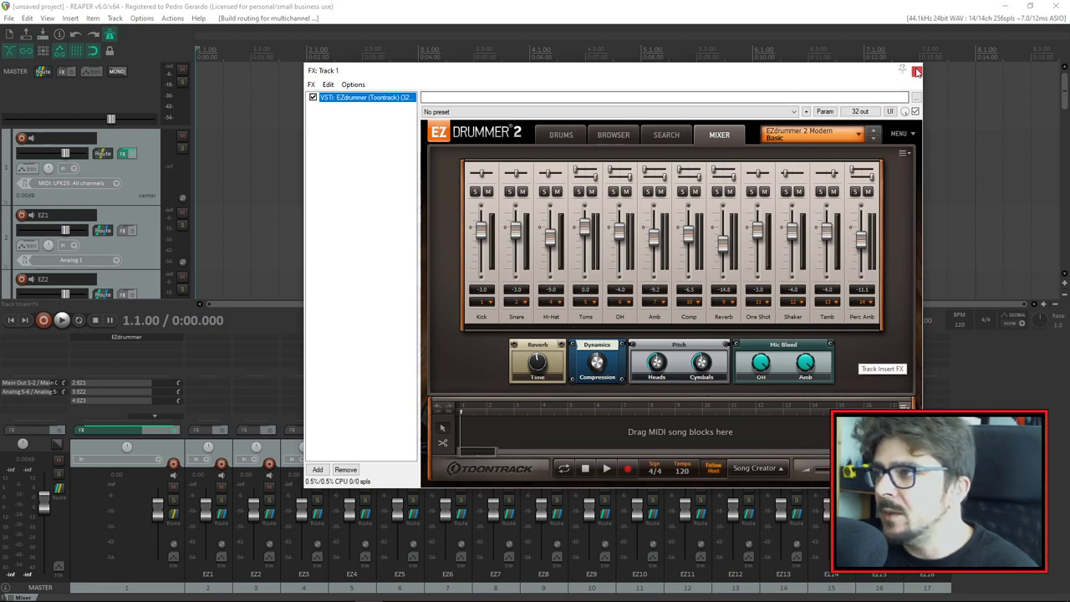
Hide the mixer and shrink the track heights to look through the tracks down to EZ16
{"action": "left_click", "coordinate": [28, 591]}
{"action": "key", "text": "ctrl+m"}
{"action": "scroll", "coordinate": [146, 286], "scroll_direction": "down", "scroll_amount": 3}
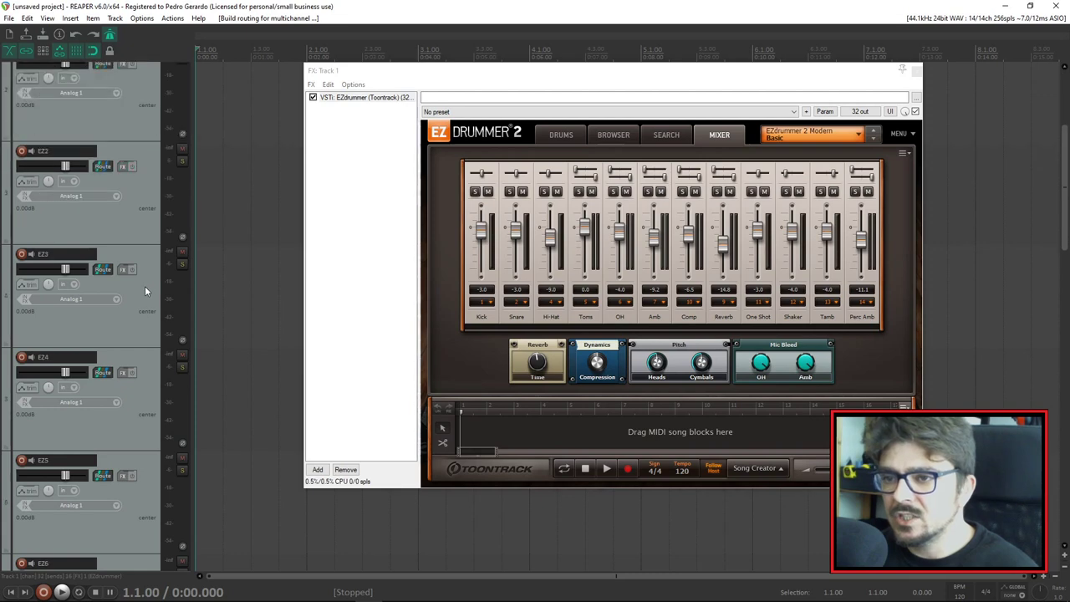
{"action": "scroll", "coordinate": [145, 284], "scroll_direction": "down", "scroll_amount": 8}
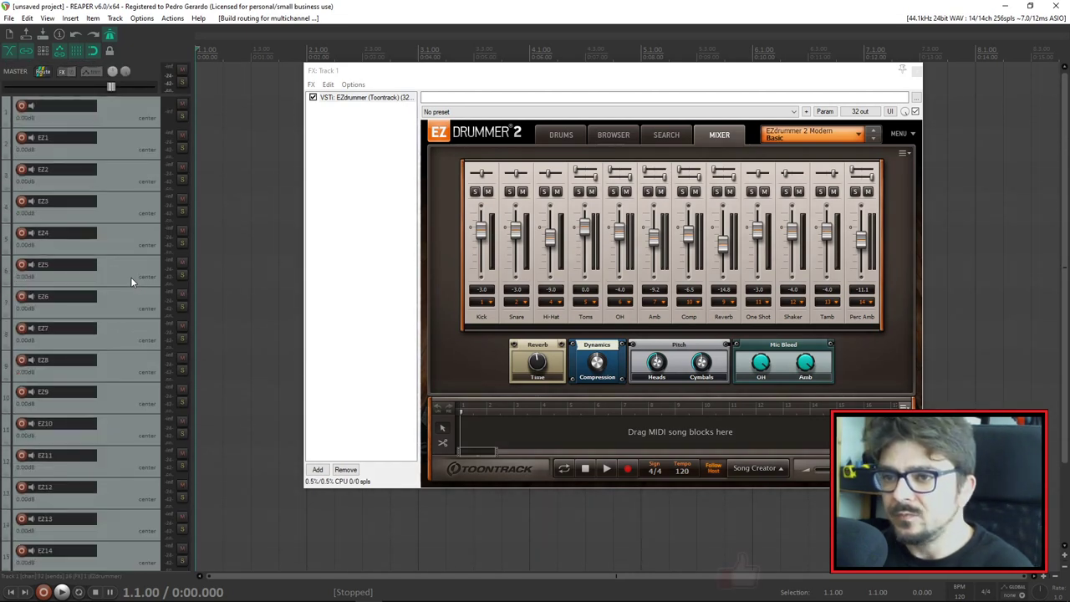
{"action": "scroll", "coordinate": [132, 109], "scroll_direction": "up", "scroll_amount": 5}
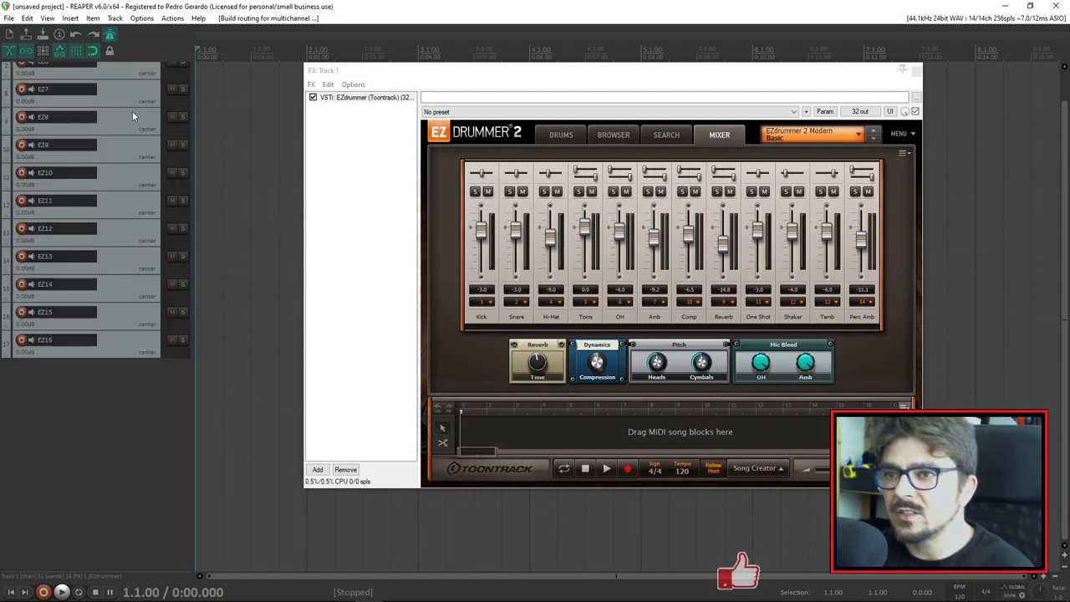
{"action": "scroll", "coordinate": [132, 142], "scroll_direction": "up", "scroll_amount": 4}
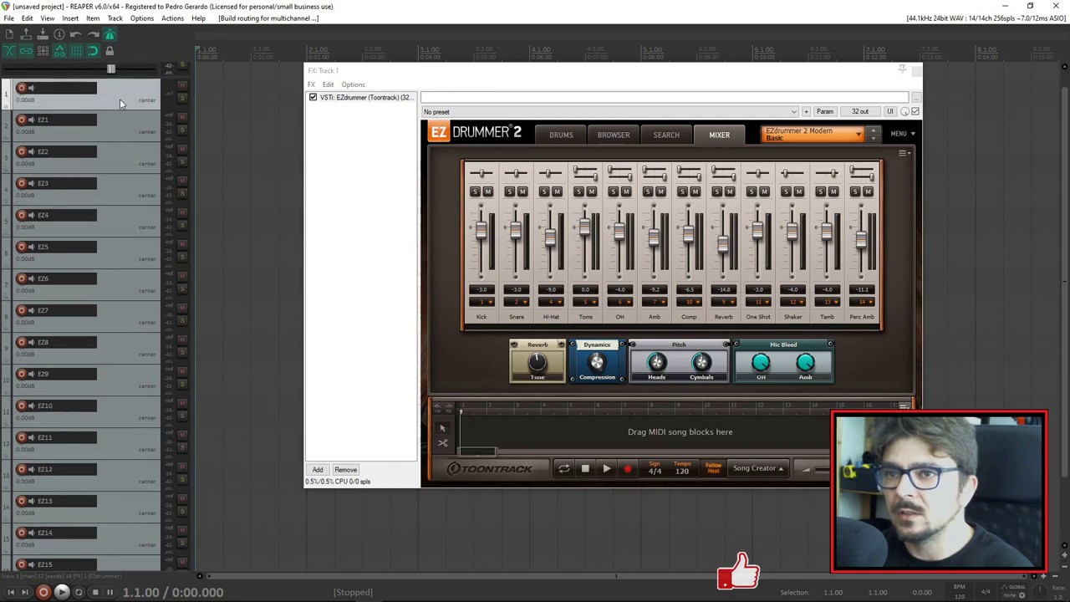
Show the mixer again and hide the master track in it
{"action": "left_click", "coordinate": [48, 19]}
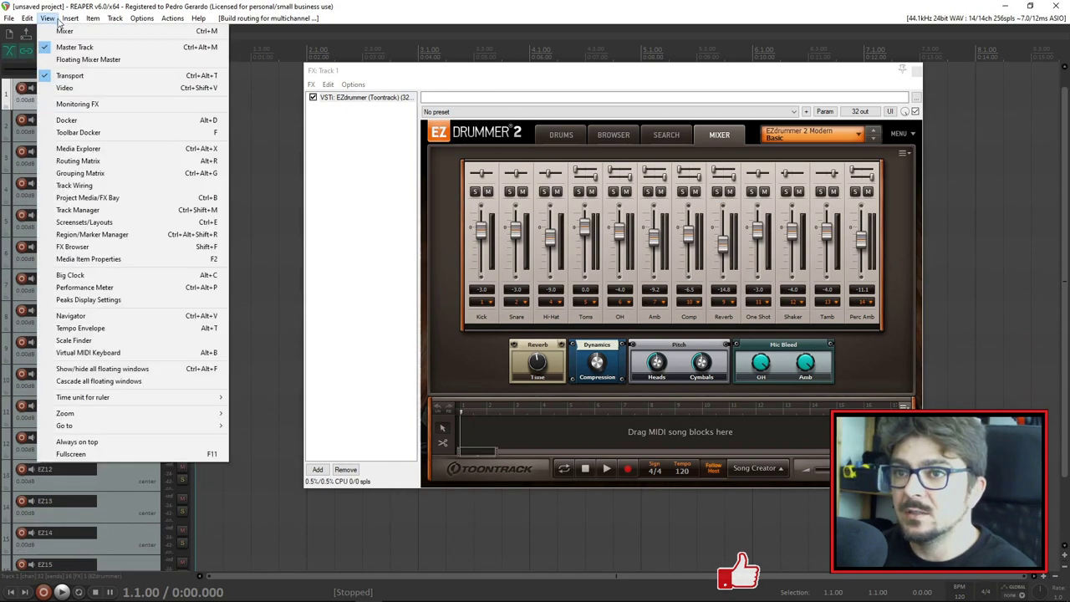
{"action": "left_click", "coordinate": [64, 31]}
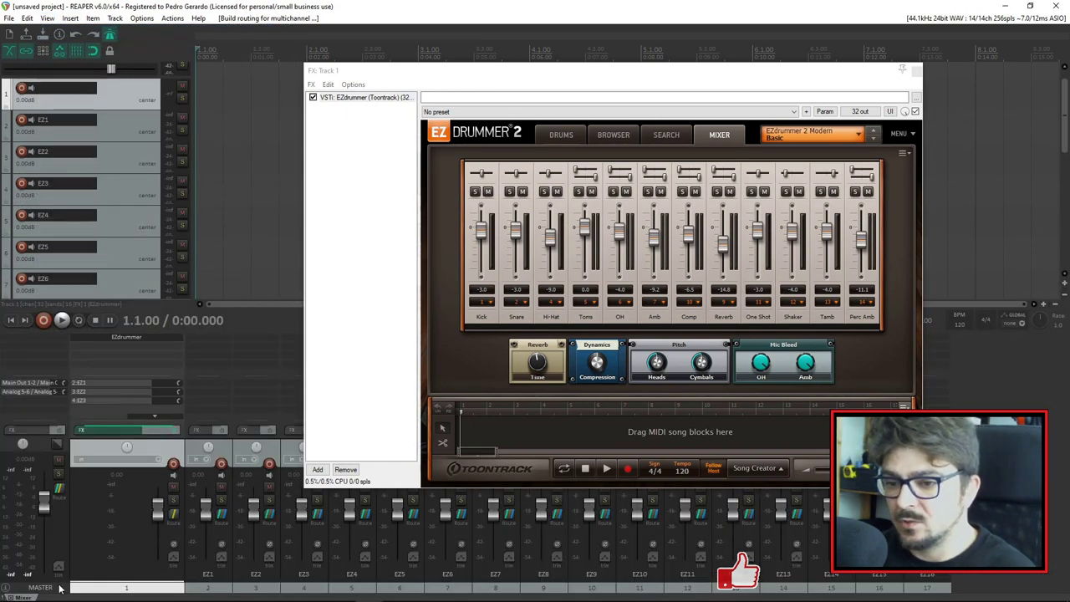
{"action": "right_click", "coordinate": [843, 544]}
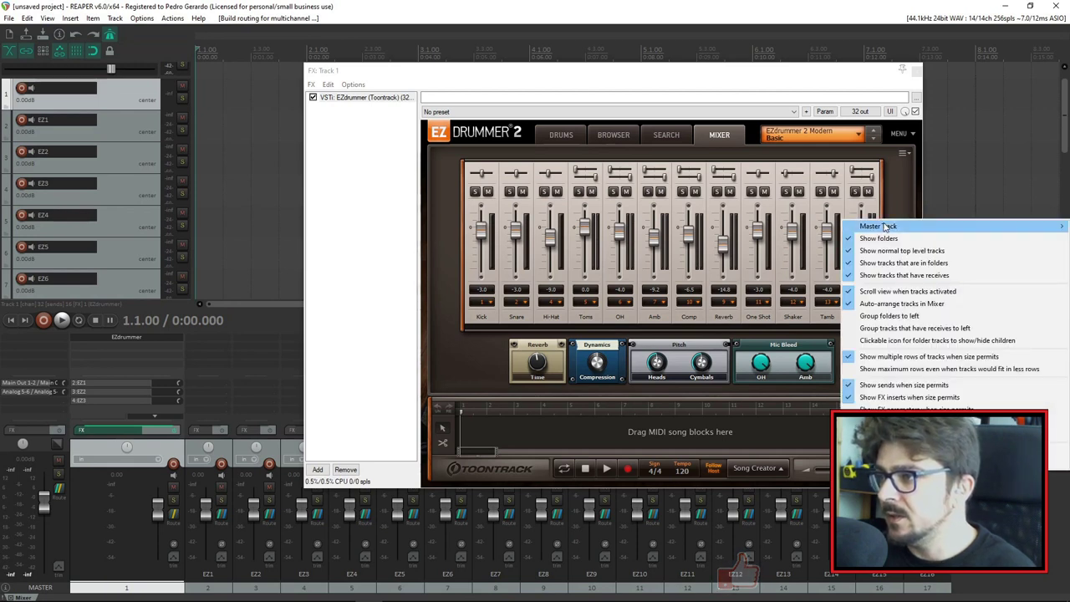
{"action": "mouse_move", "coordinate": [882, 225]}
{"action": "left_click", "coordinate": [768, 226]}
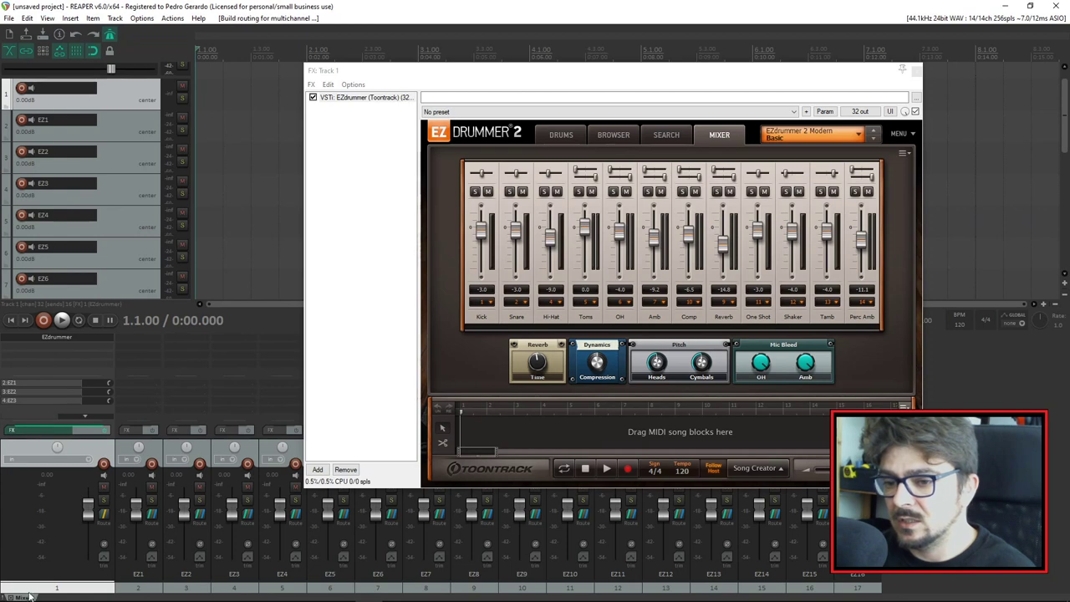
Dock the mixer left of the track list, close the effects window, turn off multiple track rows and narrow the mixer to about one strip
{"action": "left_click_drag", "start_coordinate": [30, 597], "coordinate": [314, 328]}
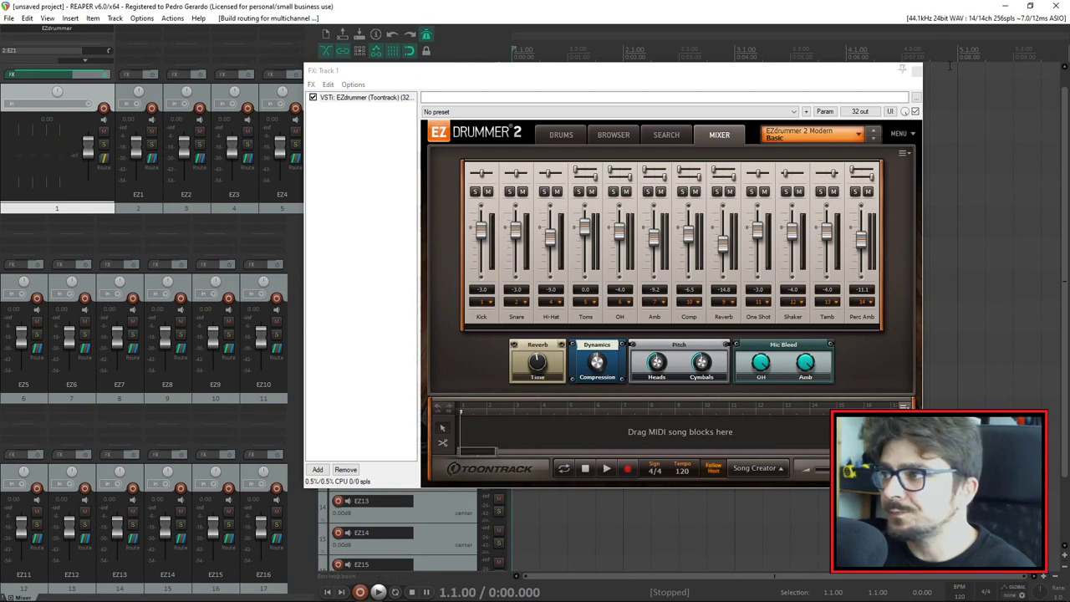
{"action": "key", "text": "Escape"}
{"action": "right_click", "coordinate": [317, 362]}
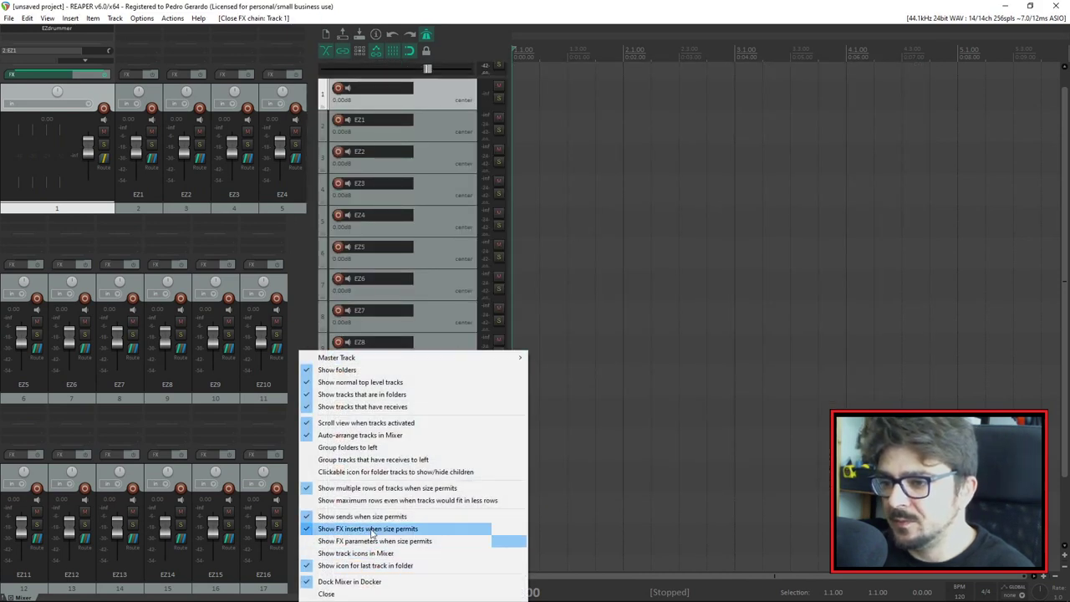
{"action": "left_click", "coordinate": [359, 489]}
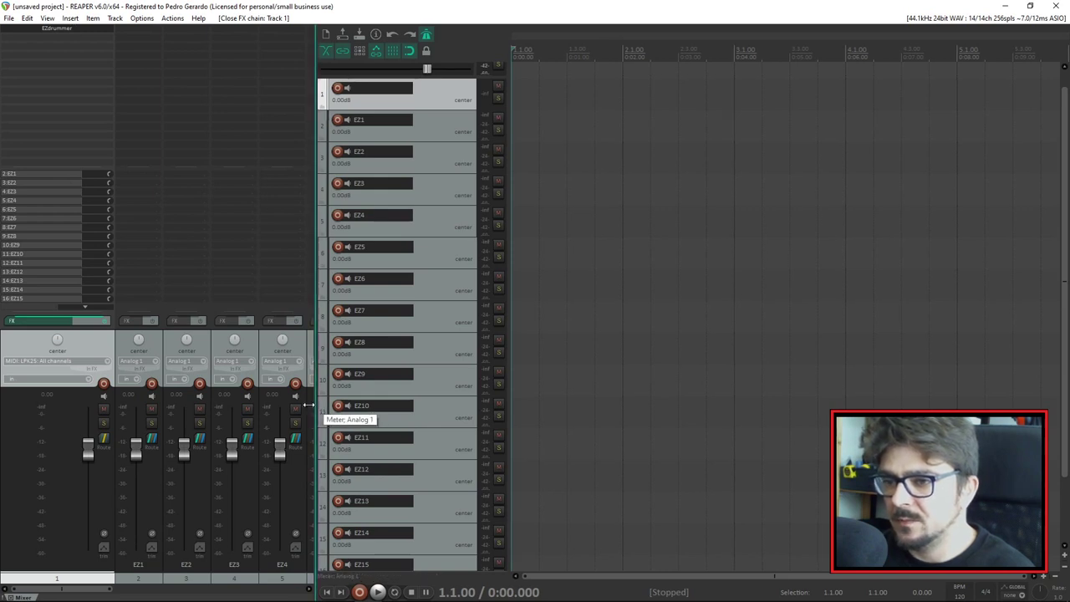
{"action": "left_click_drag", "start_coordinate": [316, 404], "coordinate": [126, 403]}
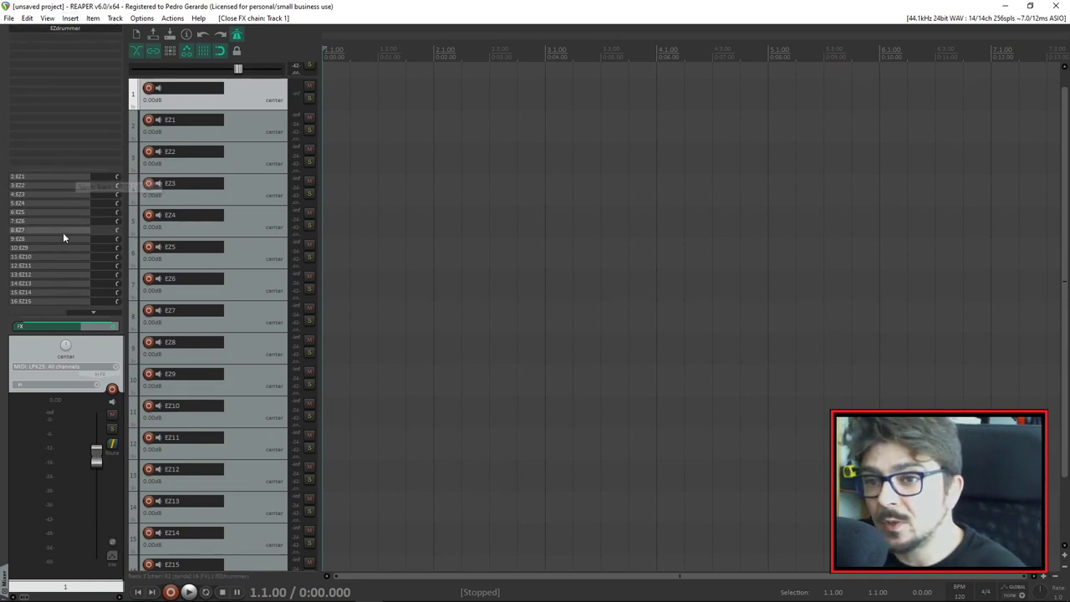
Select different tracks to check that the narrow mixer shows the strip of the selected track, ending on track 1
{"action": "key", "text": "Down"}
{"action": "key", "text": "Down"}
{"action": "key", "text": "Down"}
{"action": "key", "text": "Down"}
{"action": "key", "text": "Down"}
{"action": "key", "text": "Down"}
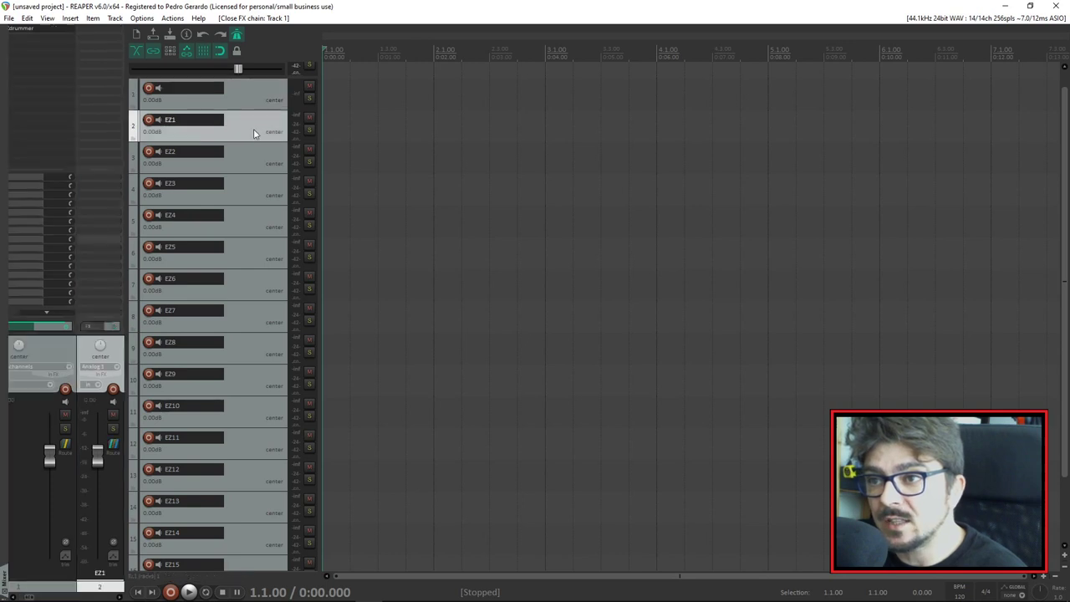
{"action": "left_click", "coordinate": [238, 96]}
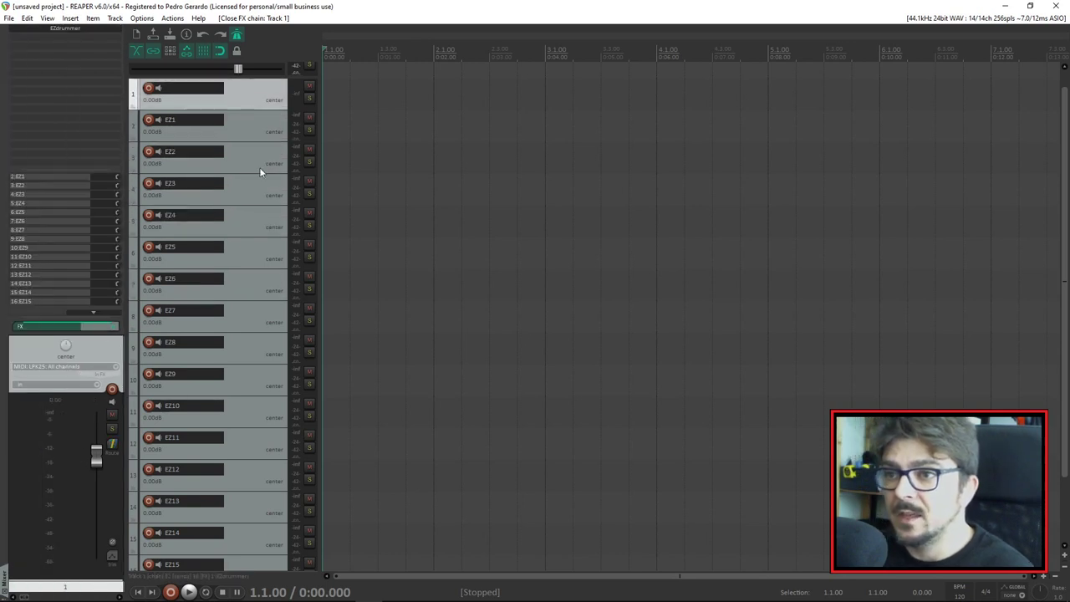
Increase the height of track 1 to show its controls and name it VST Module
{"action": "left_click_drag", "start_coordinate": [260, 110], "coordinate": [262, 152]}
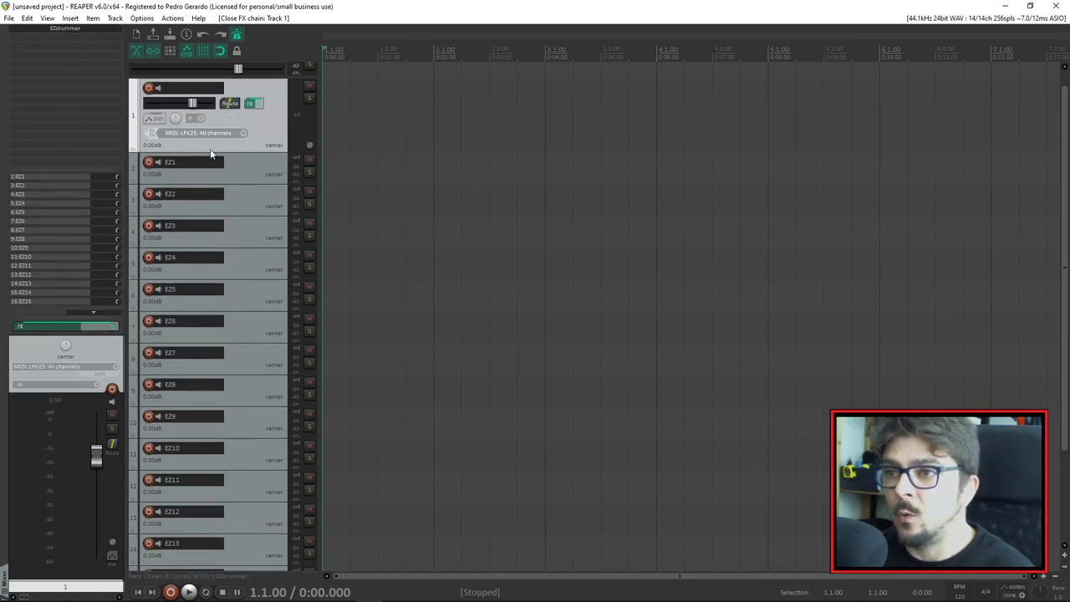
{"action": "double_click", "coordinate": [190, 88]}
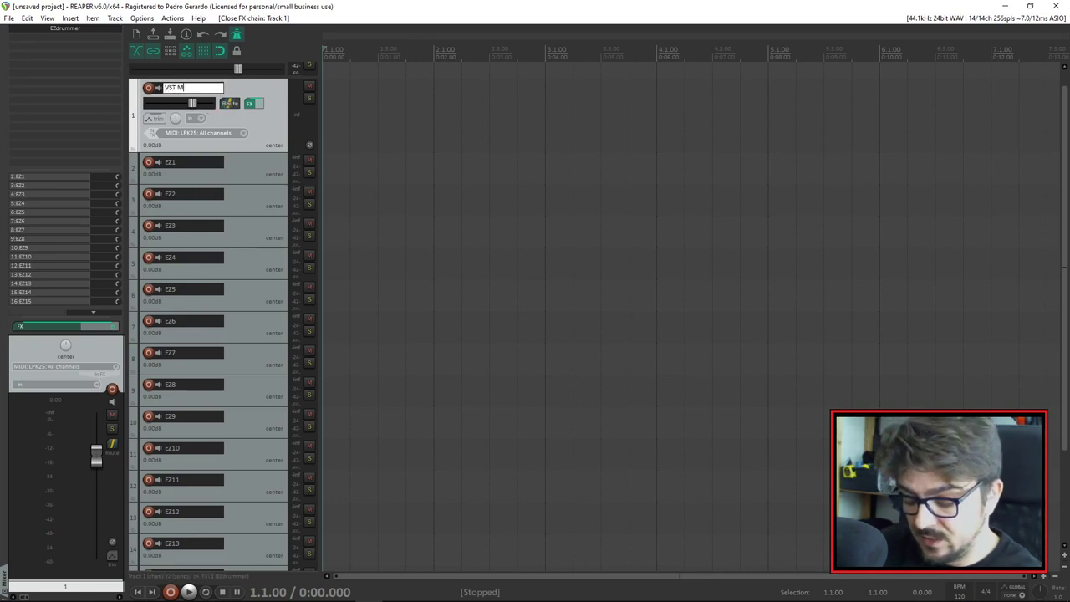
{"action": "type", "text": "VST Module"}
{"action": "key", "text": "Return"}
Insert a new track and move it above the VST Module track
{"action": "scroll", "coordinate": [254, 158], "scroll_direction": "up", "scroll_amount": 1}
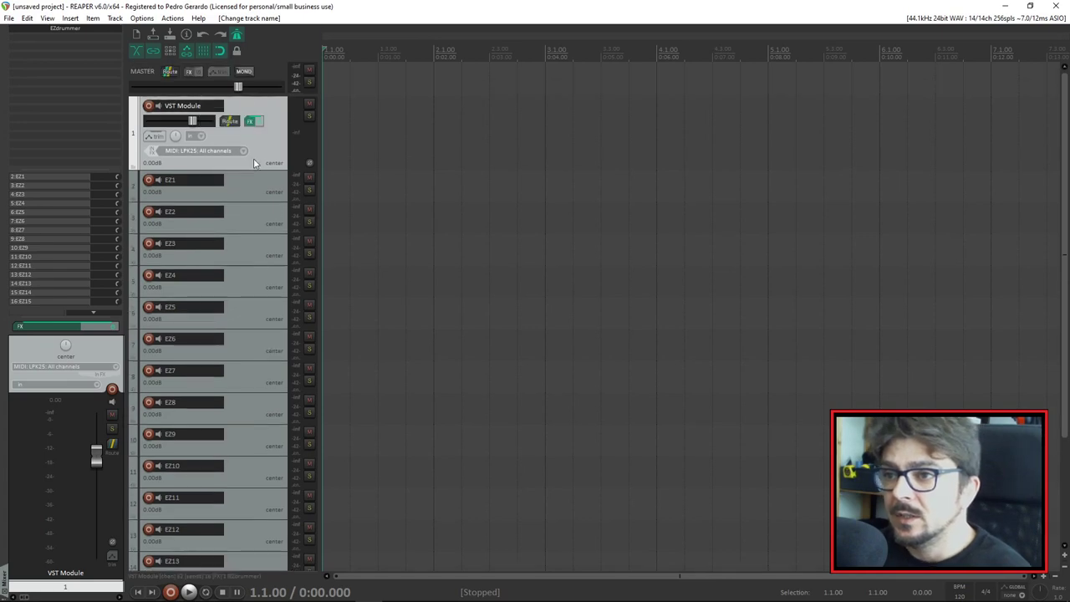
{"action": "key", "text": "ctrl+shift+n"}
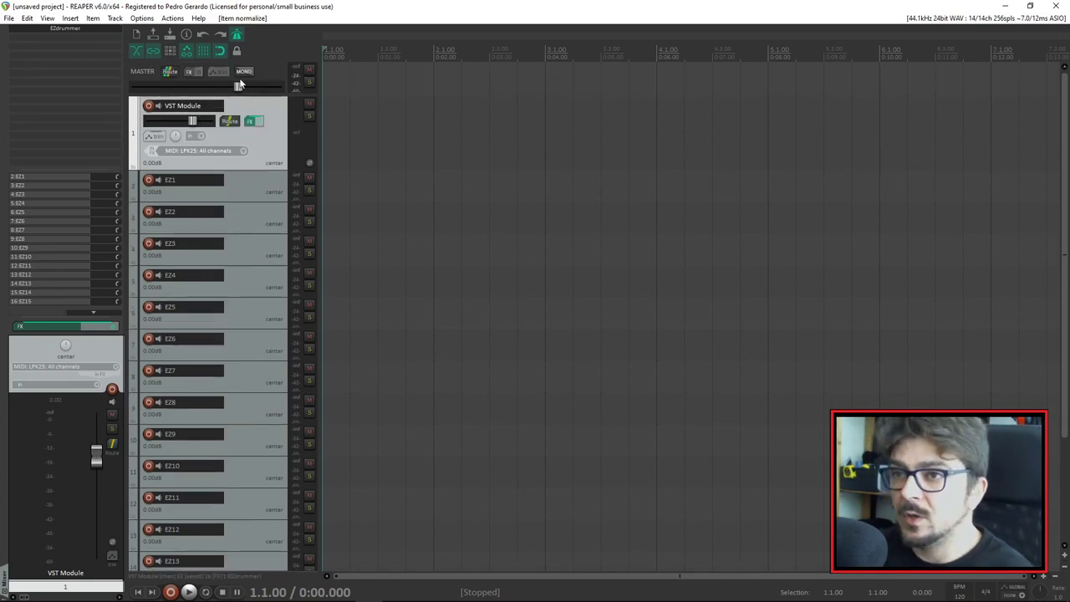
{"action": "left_click", "coordinate": [46, 18]}
{"action": "mouse_move", "coordinate": [71, 18]}
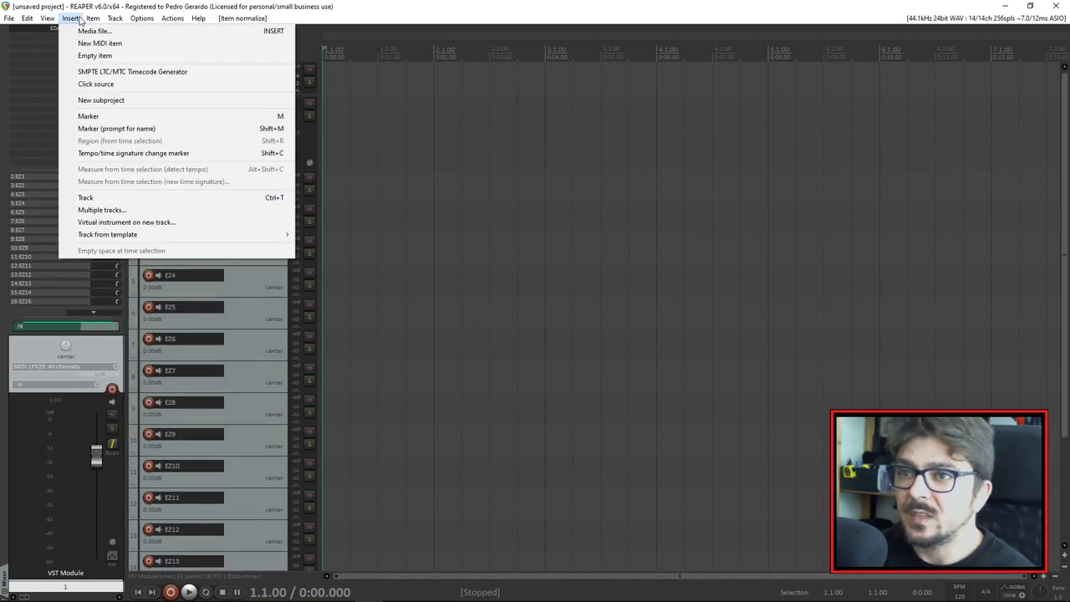
{"action": "left_click", "coordinate": [105, 200]}
{"action": "left_click_drag", "start_coordinate": [263, 183], "coordinate": [263, 107]}
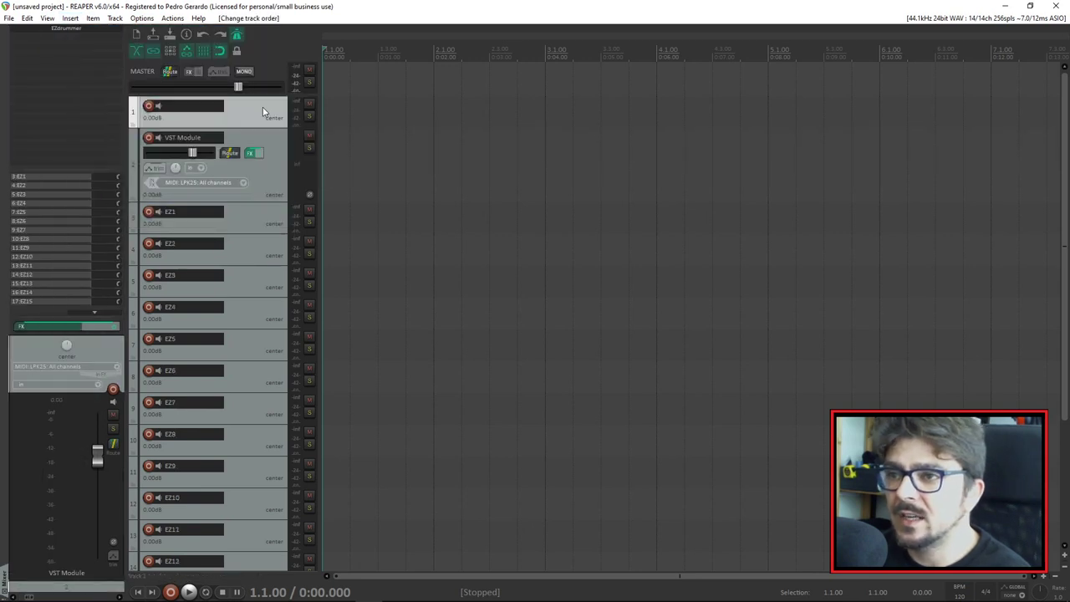
Select the tracks VST Module through EZ16 and nest them as a folder under the new track 1
{"action": "left_click", "coordinate": [279, 174]}
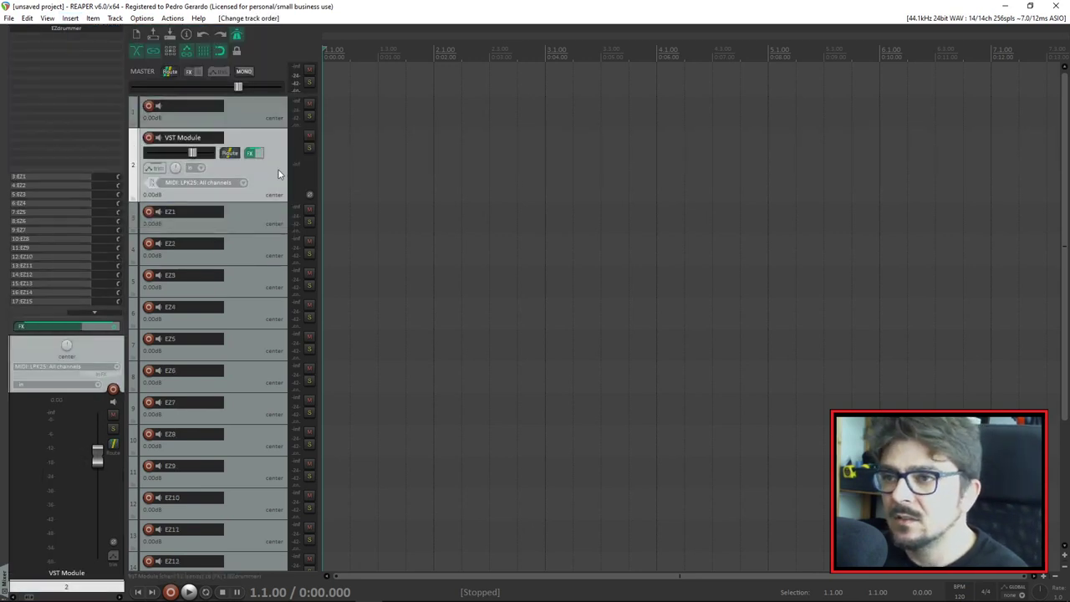
{"action": "scroll", "coordinate": [267, 242], "scroll_direction": "down", "scroll_amount": 4}
{"action": "left_click", "coordinate": [262, 518], "text": "shift"}
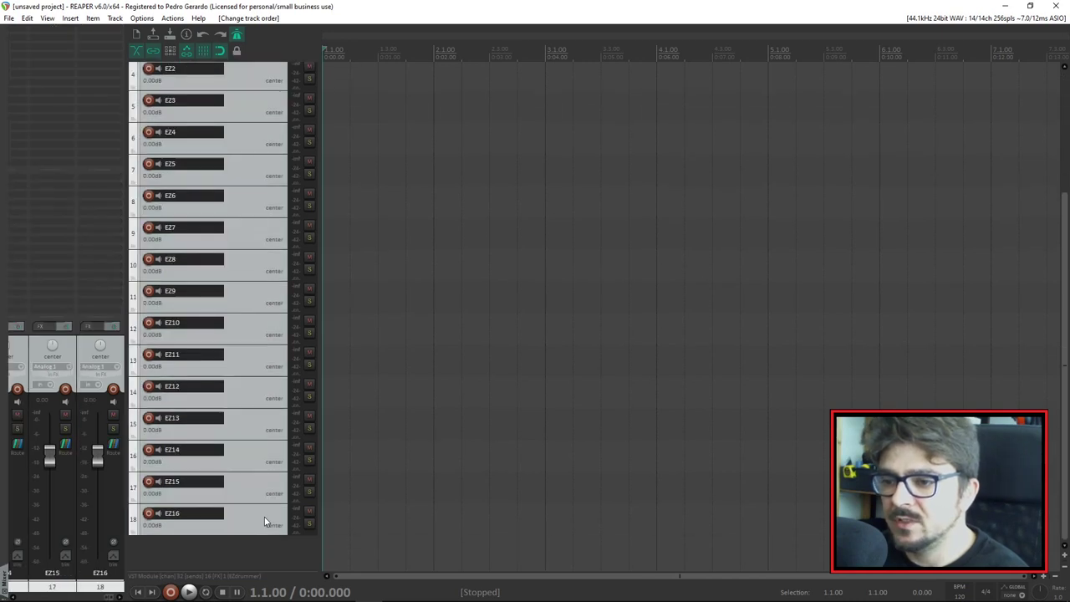
{"action": "scroll", "coordinate": [251, 377], "scroll_direction": "up", "scroll_amount": 4}
{"action": "left_click_drag", "start_coordinate": [277, 136], "coordinate": [254, 158]}
{"action": "left_click", "coordinate": [255, 121]}
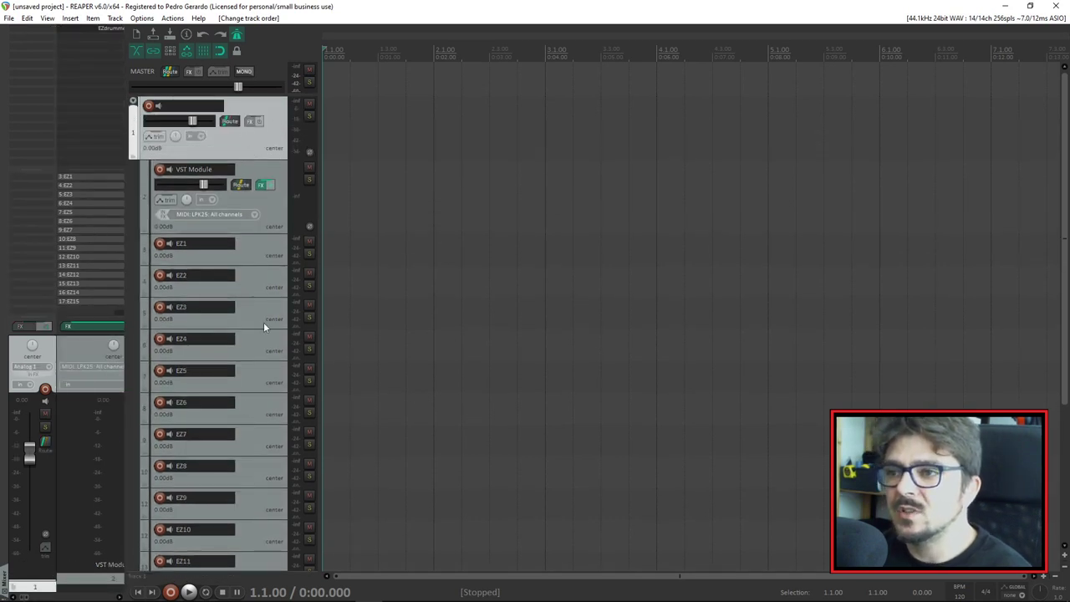
Point out the mute control of folder track 1 and name the track DR KIT
{"action": "left_click", "coordinate": [308, 105]}
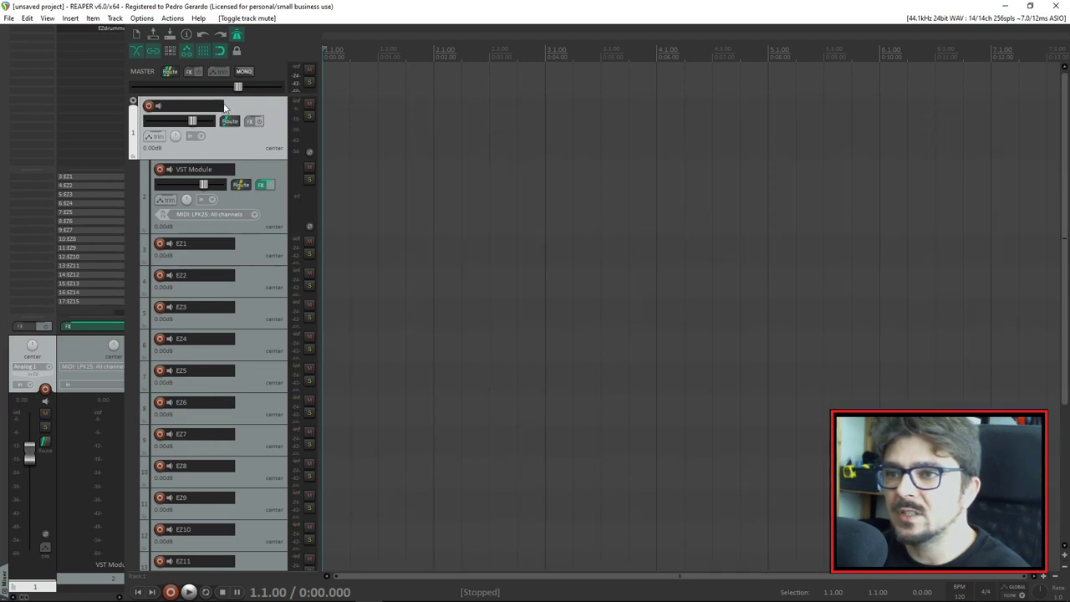
{"action": "double_click", "coordinate": [193, 106]}
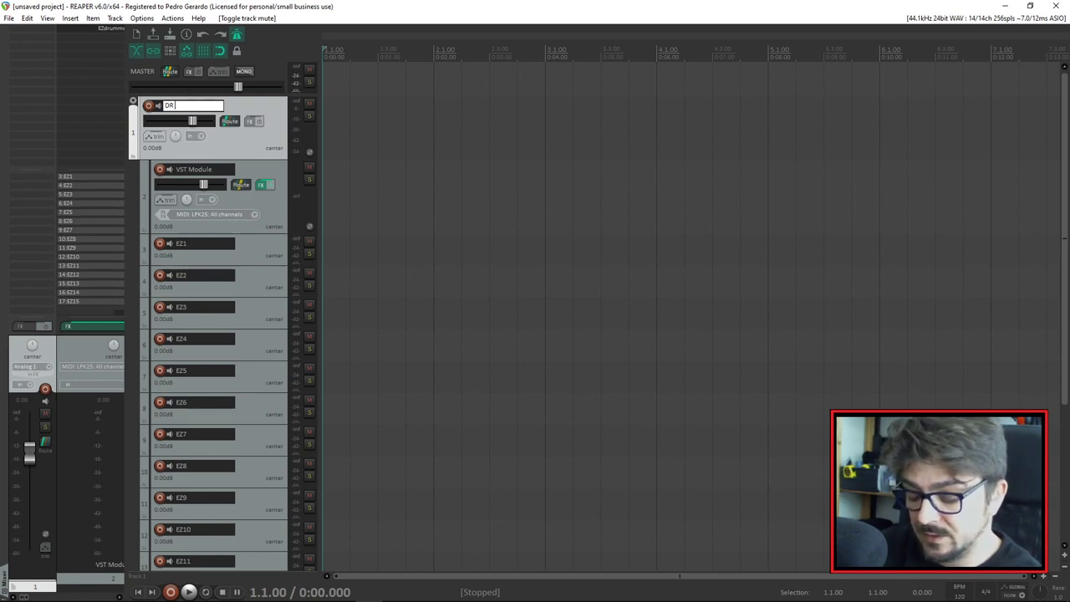
{"action": "type", "text": "DR KIT"}
{"action": "key", "text": "Return"}
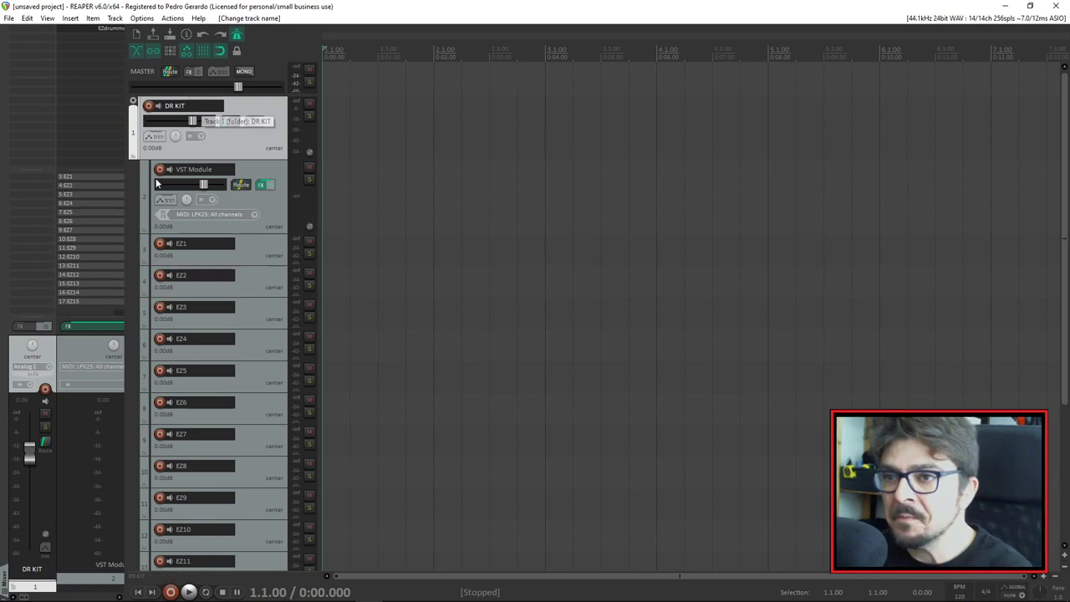
Collapse the DR KIT folder, mark a time selection from 1.1.00 to 4.4.00 and expand the folder again
{"action": "left_click", "coordinate": [146, 112]}
{"action": "left_click", "coordinate": [151, 113]}
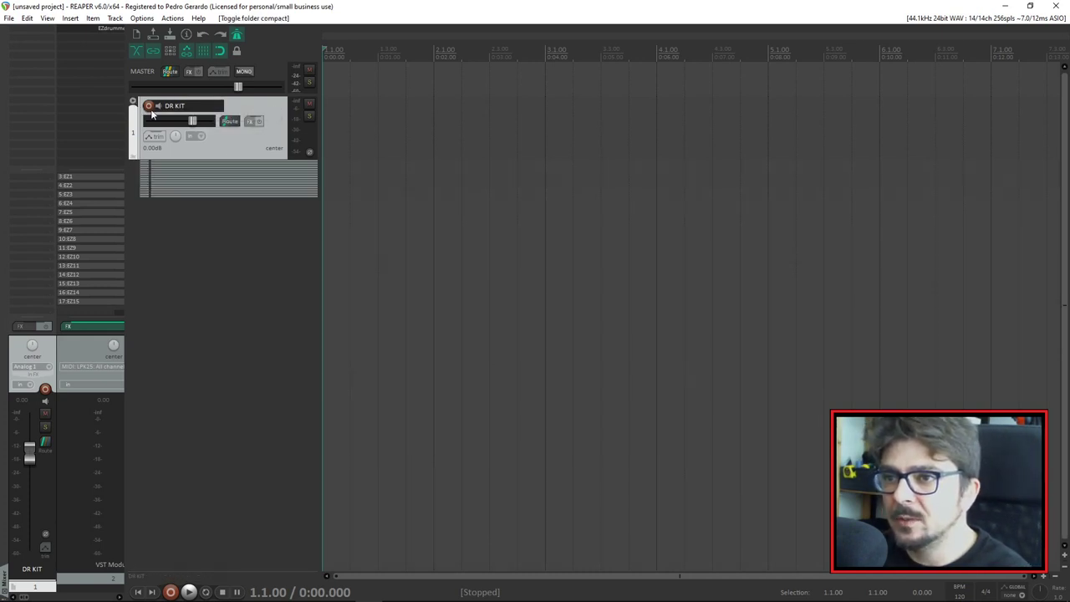
{"action": "left_click_drag", "start_coordinate": [337, 121], "coordinate": [740, 159]}
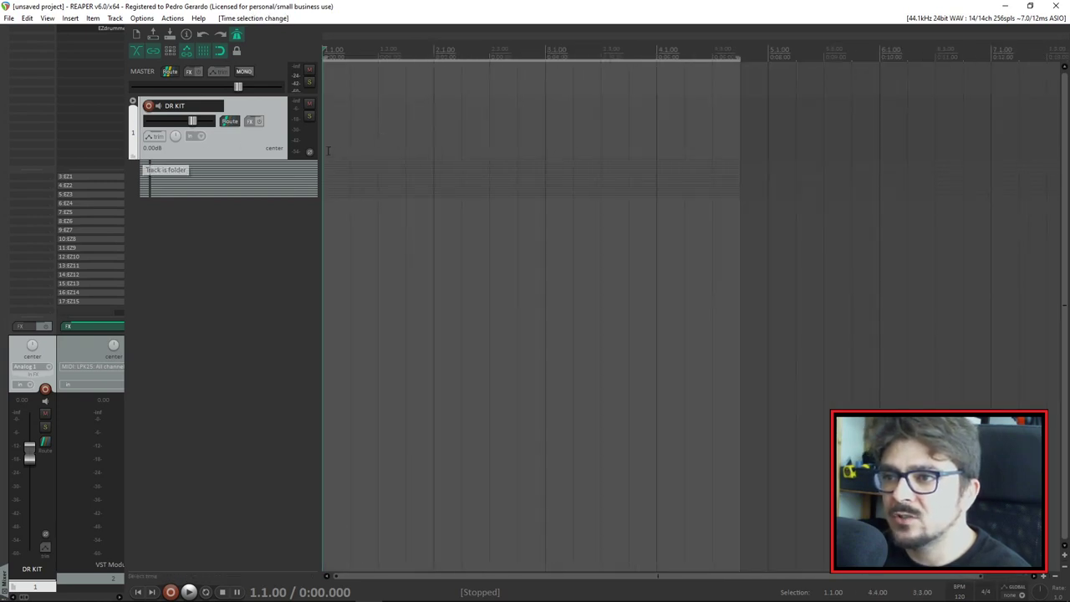
{"action": "left_click", "coordinate": [132, 102]}
Check the LPK25 MIDI input of the VST Module track and arm the track for recording
{"action": "left_click", "coordinate": [291, 188]}
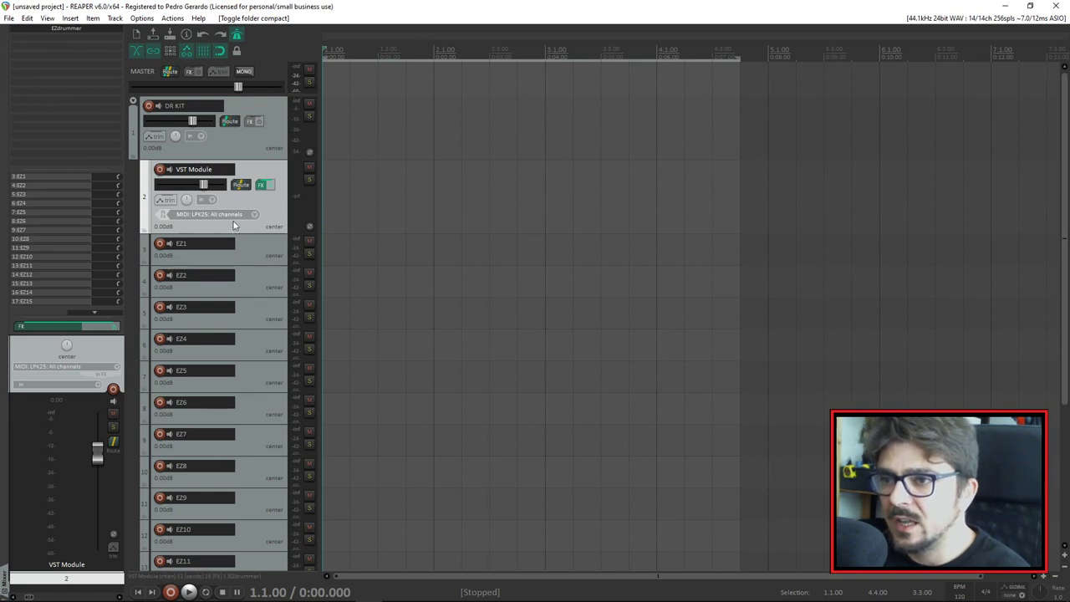
{"action": "left_click", "coordinate": [255, 217]}
{"action": "mouse_move", "coordinate": [318, 257]}
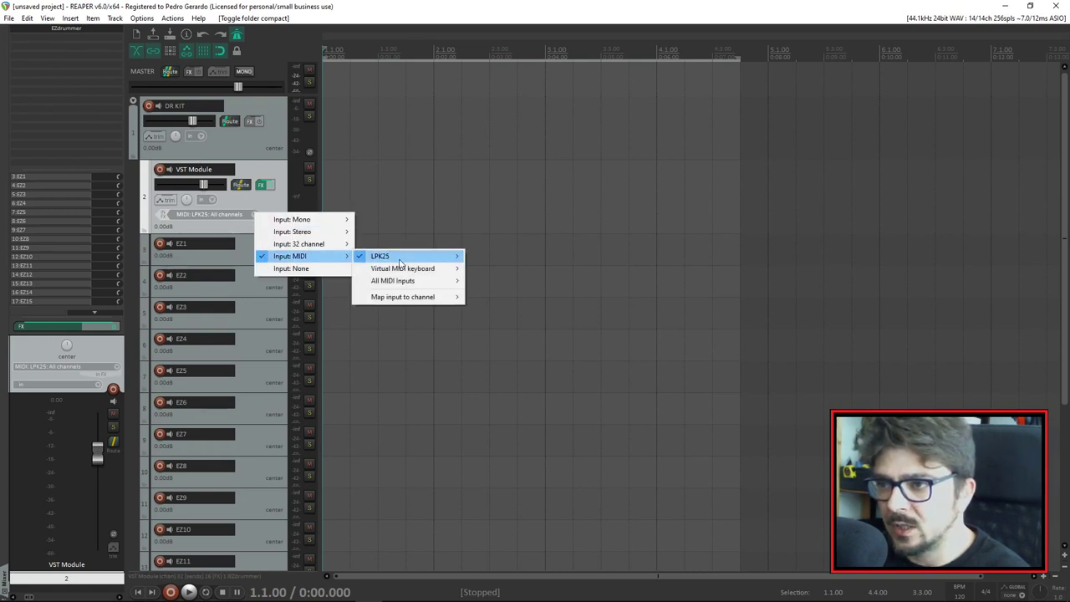
{"action": "mouse_move", "coordinate": [427, 261]}
{"action": "left_click", "coordinate": [283, 198]}
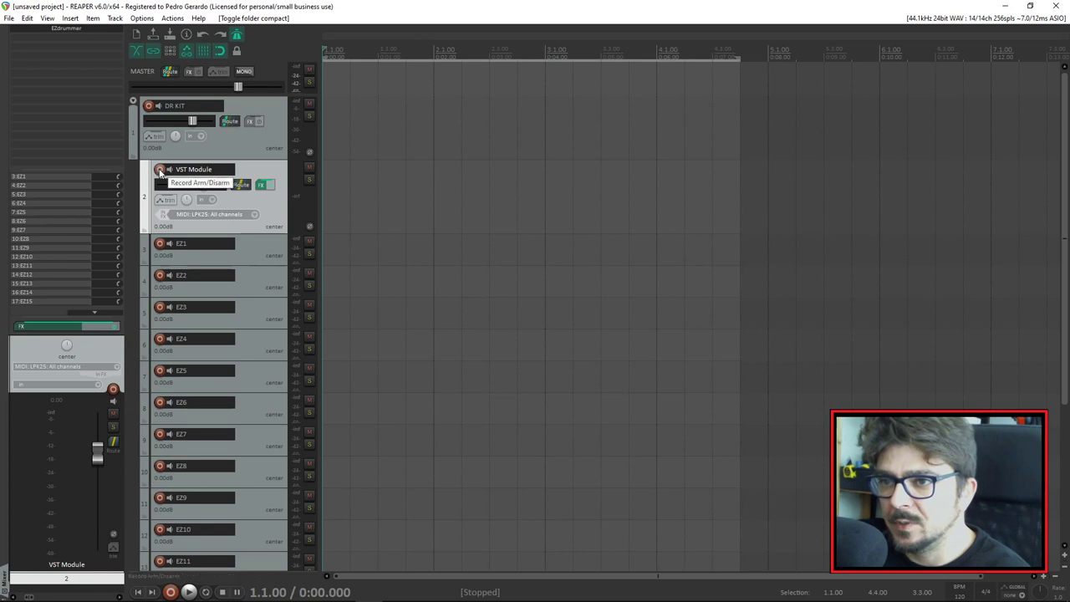
{"action": "left_click", "coordinate": [159, 170]}
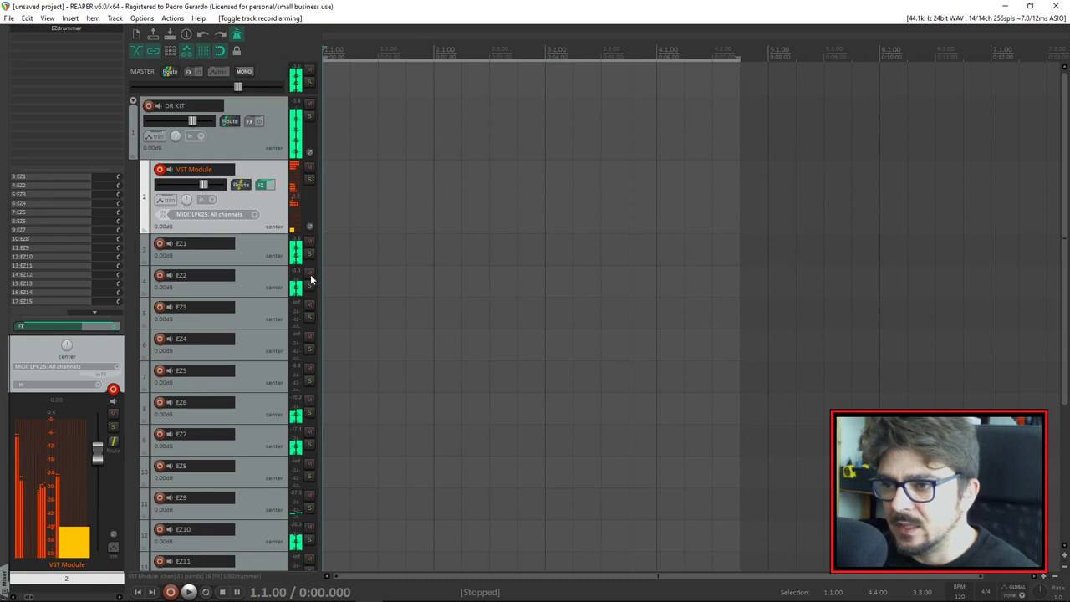
Examine the level meters of the EZ tracks while playing drums, selecting EZ6 through EZ10 in turn
{"action": "scroll", "coordinate": [306, 332], "scroll_direction": "down", "scroll_amount": 3}
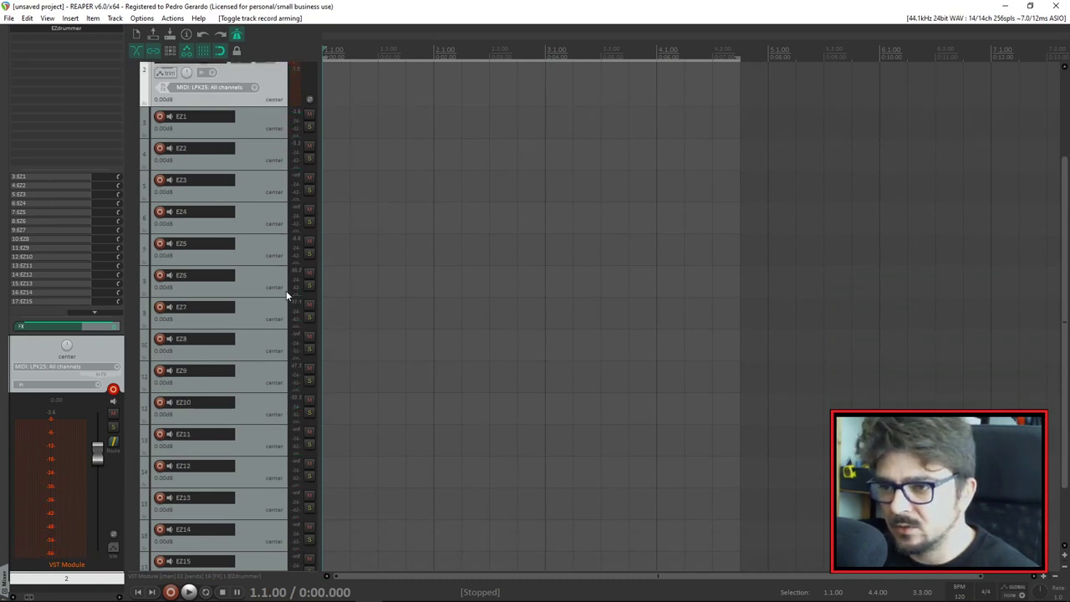
{"action": "scroll", "coordinate": [286, 294], "scroll_direction": "up", "scroll_amount": 2}
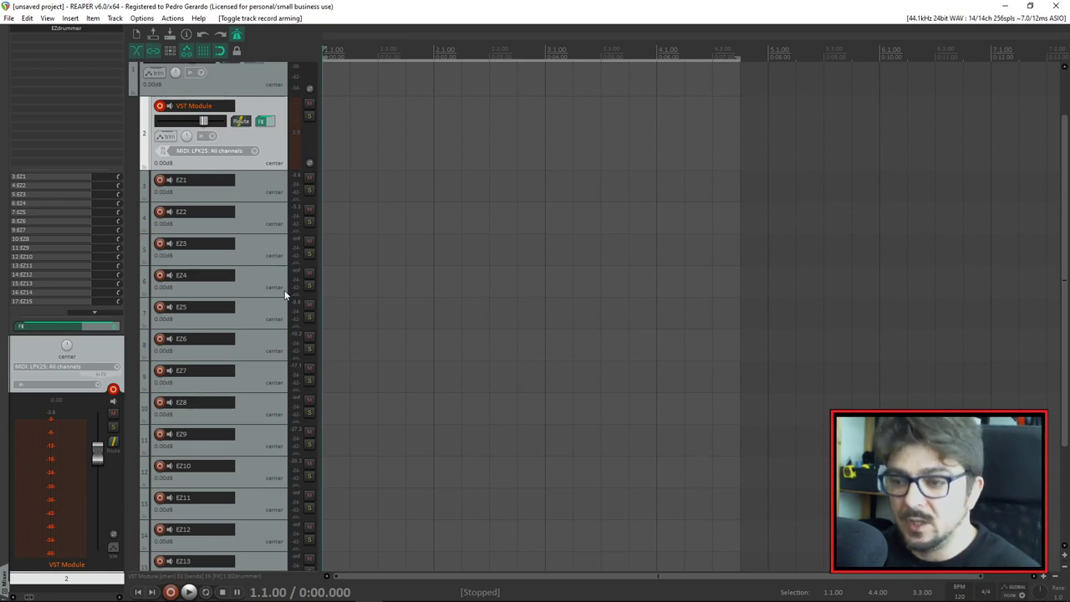
{"action": "left_click", "coordinate": [272, 343]}
{"action": "left_click", "coordinate": [271, 374]}
{"action": "left_click", "coordinate": [271, 406]}
{"action": "left_click", "coordinate": [274, 435]}
{"action": "left_click", "coordinate": [268, 473]}
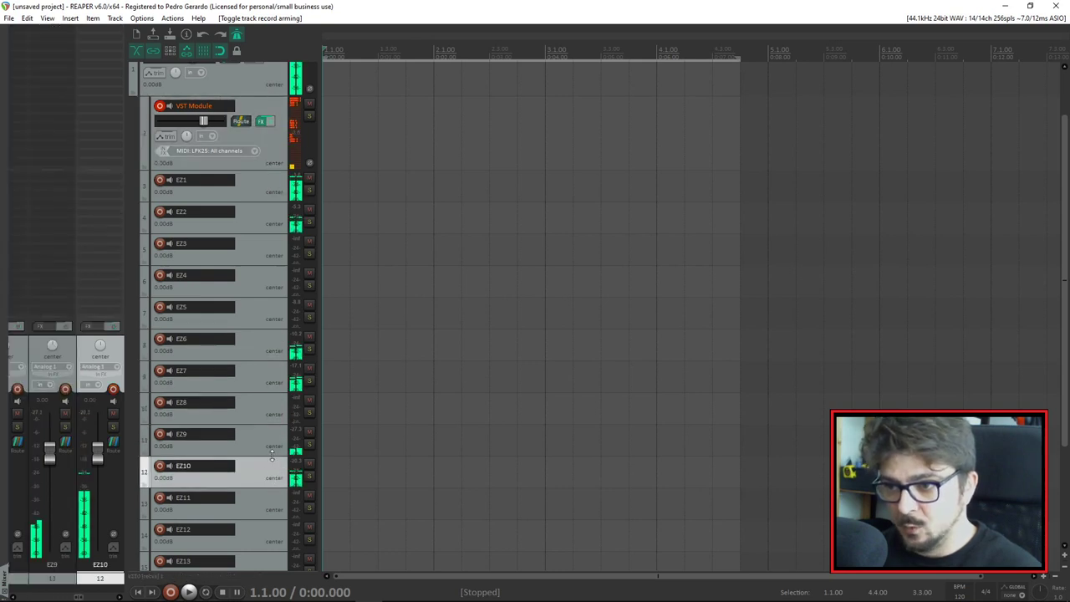
Check the level meters of tracks EZ8, EZ7 and EZ6 in turn while playing the drums
{"action": "left_click", "coordinate": [267, 405]}
{"action": "left_click", "coordinate": [268, 376]}
{"action": "left_click", "coordinate": [266, 350]}
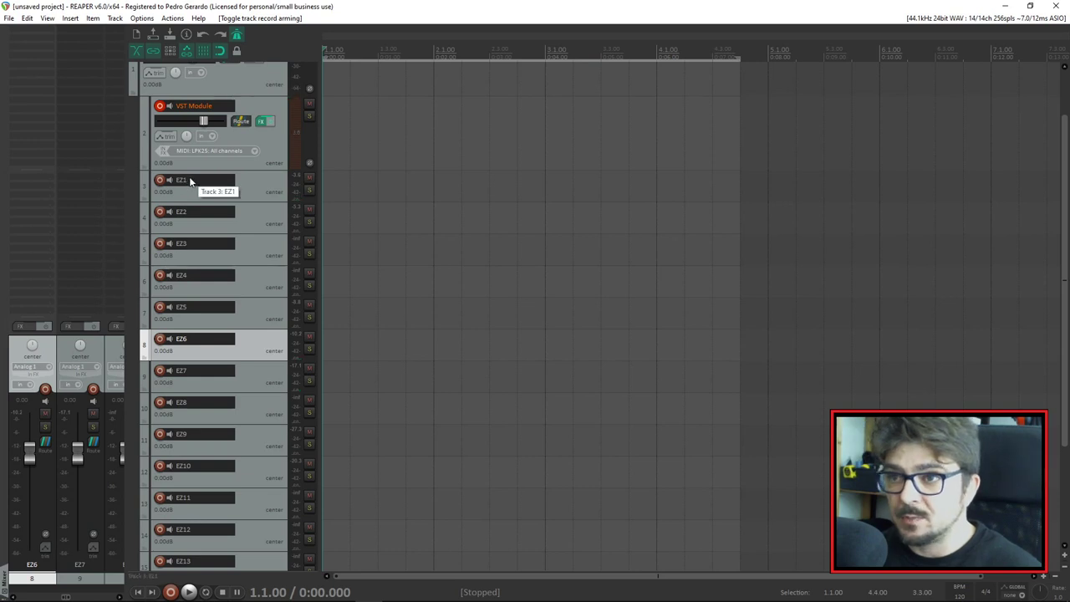
Rename track EZ1 as KK and track EZ2 as SN
{"action": "double_click", "coordinate": [213, 180]}
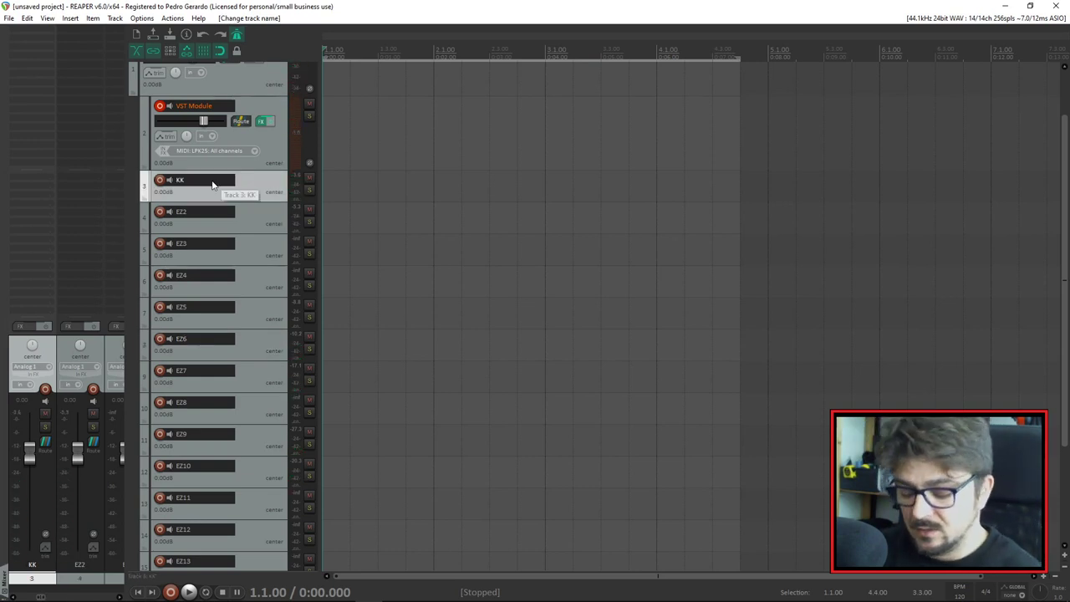
{"action": "left_click", "coordinate": [207, 220]}
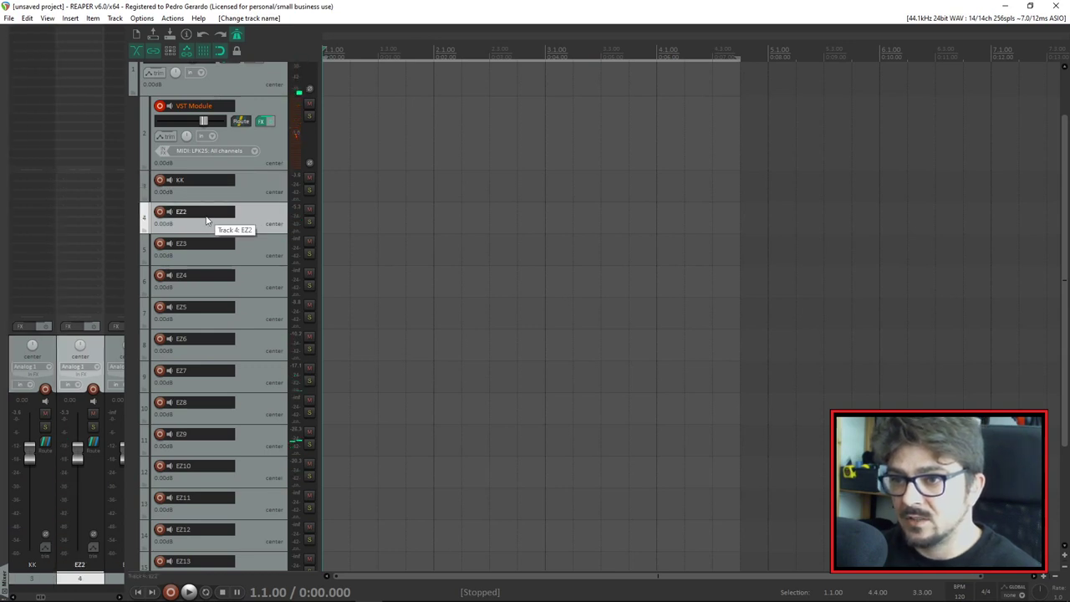
{"action": "double_click", "coordinate": [207, 216]}
{"action": "key", "text": "Return"}
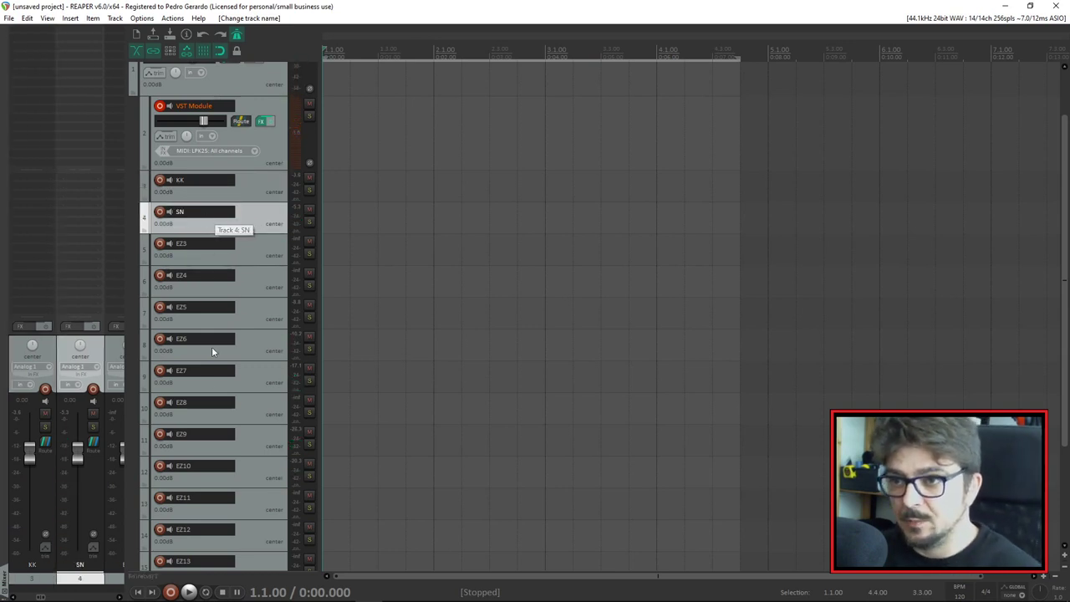
Look over the remaining EZ tracks and point out the VST Module track and its DR KIT folder
{"action": "scroll", "coordinate": [234, 326], "scroll_direction": "down", "scroll_amount": 3}
{"action": "scroll", "coordinate": [234, 301], "scroll_direction": "up", "scroll_amount": 5}
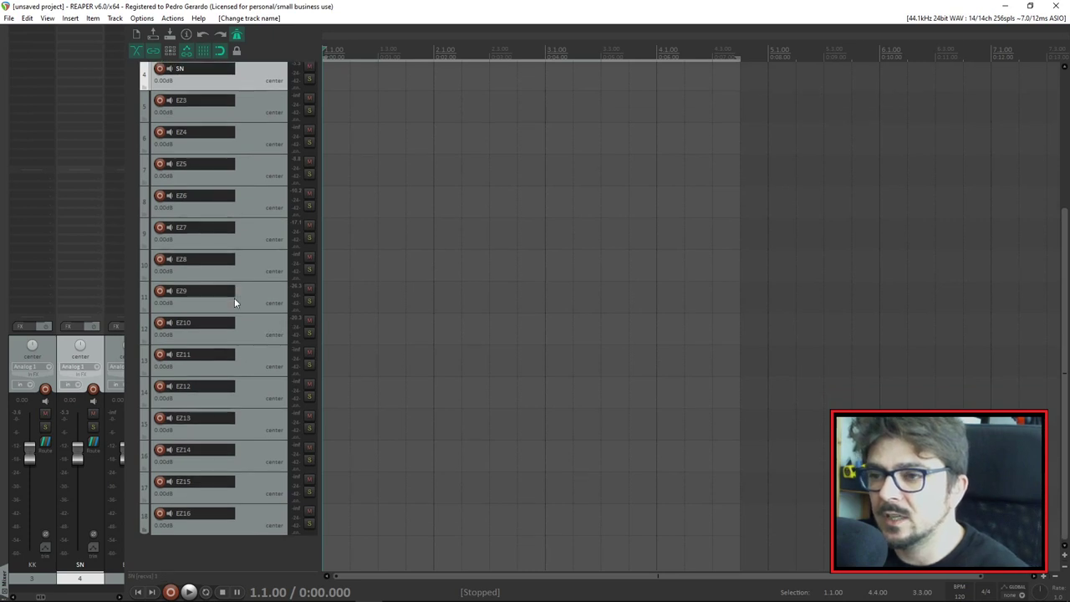
{"action": "scroll", "coordinate": [245, 274], "scroll_direction": "up", "scroll_amount": 1}
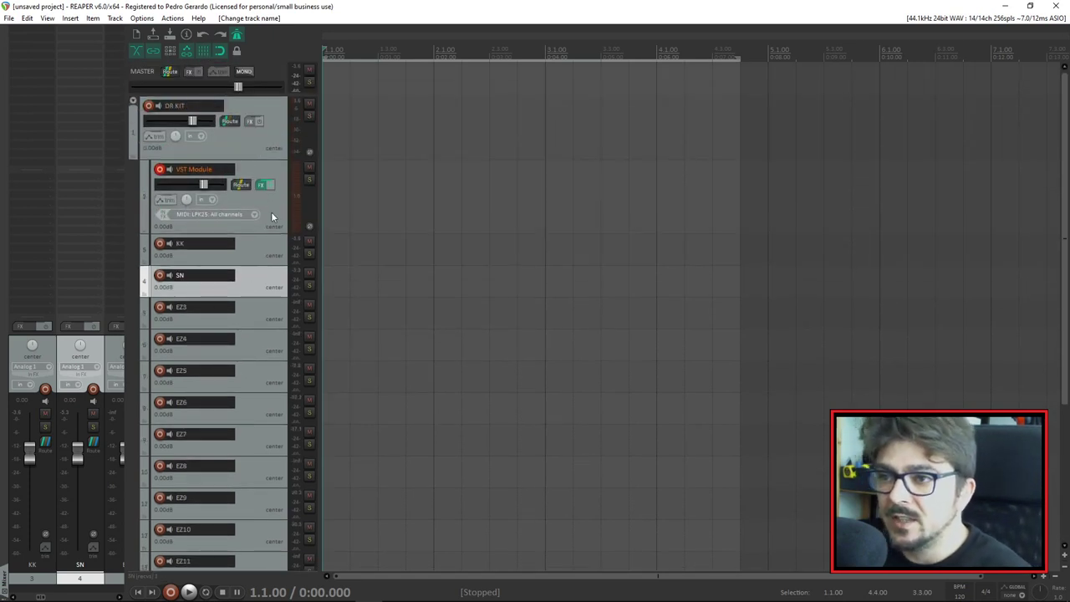
{"action": "left_click", "coordinate": [271, 211]}
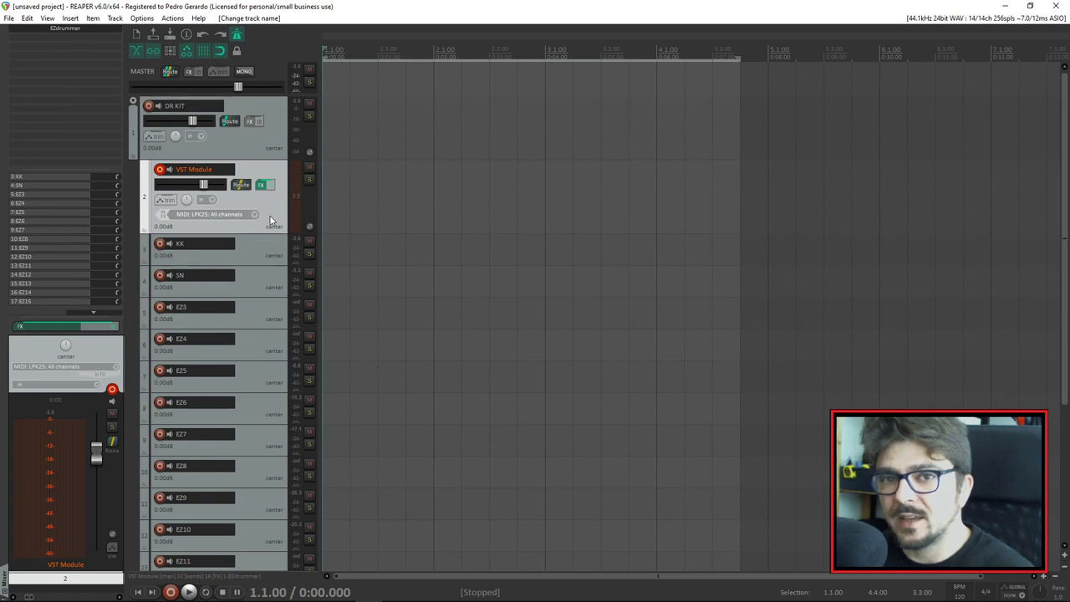
{"action": "left_click", "coordinate": [247, 153], "text": "ctrl"}
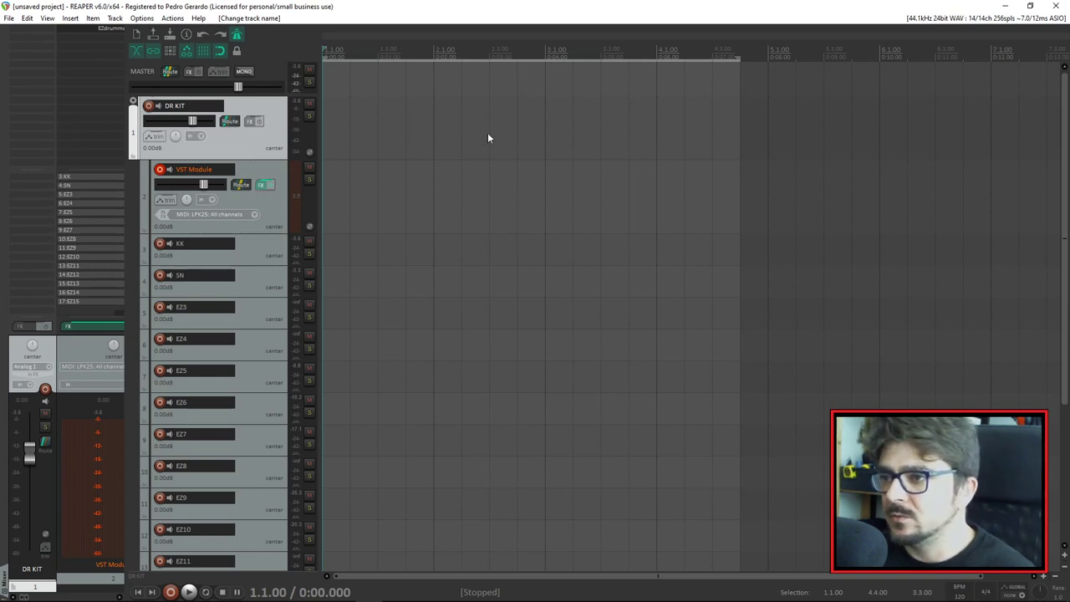
Place EZdrummer's Verse 01 Radio Rock 147 BPM groove at the start of the VST Module track and close the plugin window
{"action": "left_click", "coordinate": [261, 184]}
{"action": "left_click", "coordinate": [663, 135]}
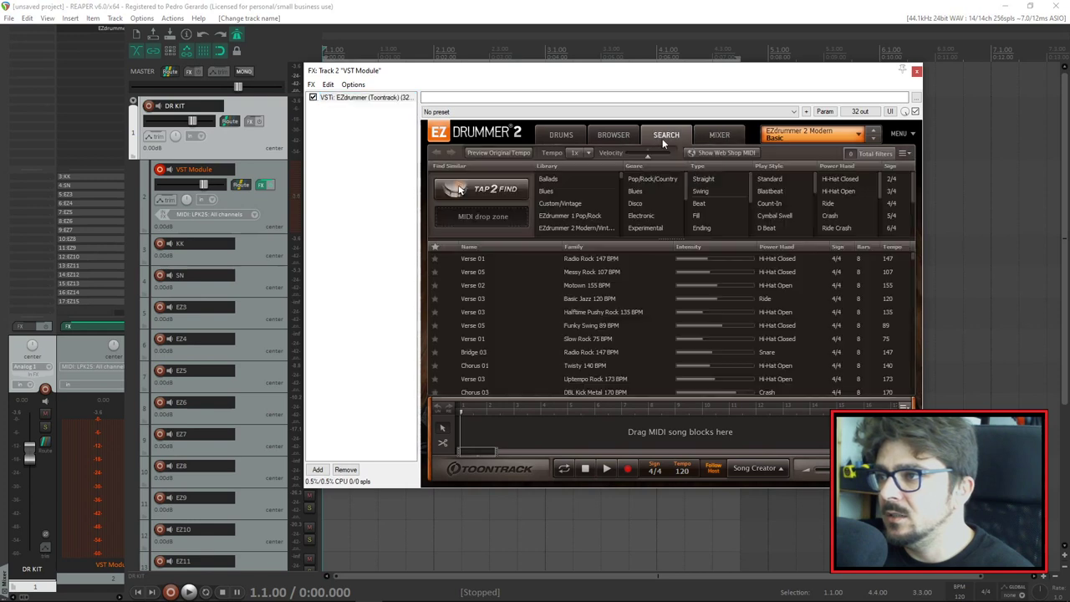
{"action": "left_click_drag", "start_coordinate": [516, 71], "coordinate": [857, 151]}
{"action": "left_click_drag", "start_coordinate": [816, 340], "coordinate": [329, 206]}
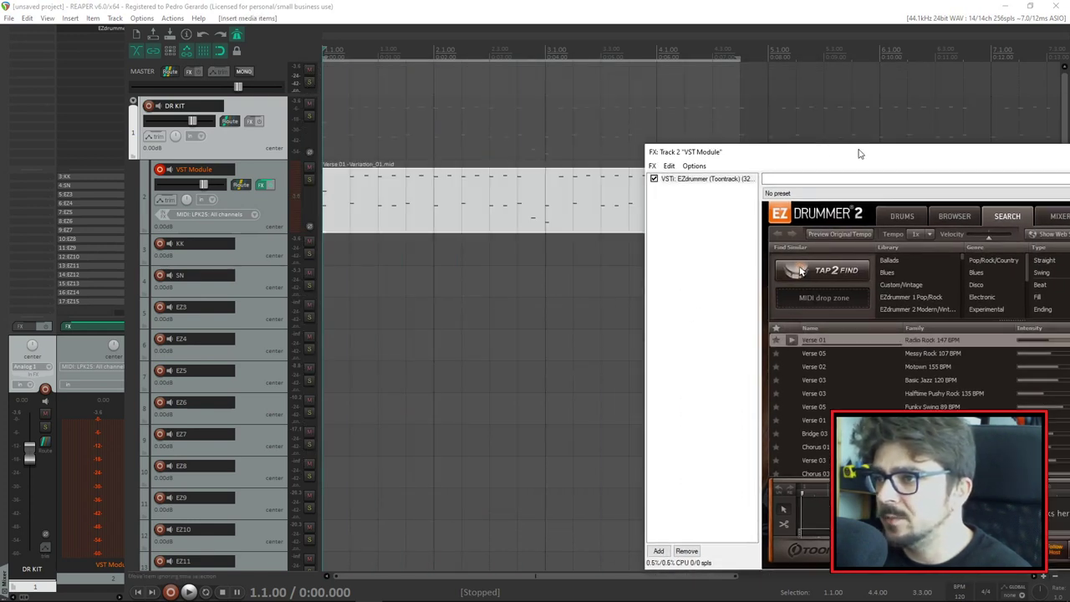
{"action": "left_click_drag", "start_coordinate": [752, 151], "coordinate": [434, 222]}
{"action": "left_click", "coordinate": [958, 209]}
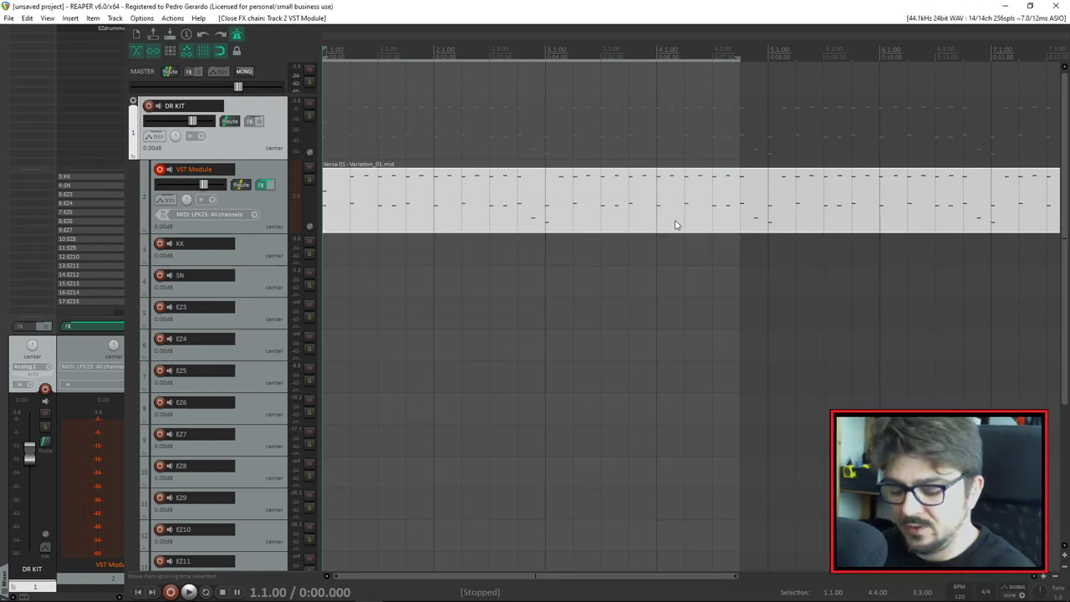
Extend the time selection over the whole groove, 1.1.00 to 9.1.00, and lower the DR KIT volume to about -14.5 dB
{"action": "scroll", "coordinate": [547, 182], "scroll_direction": "down", "scroll_amount": 4}
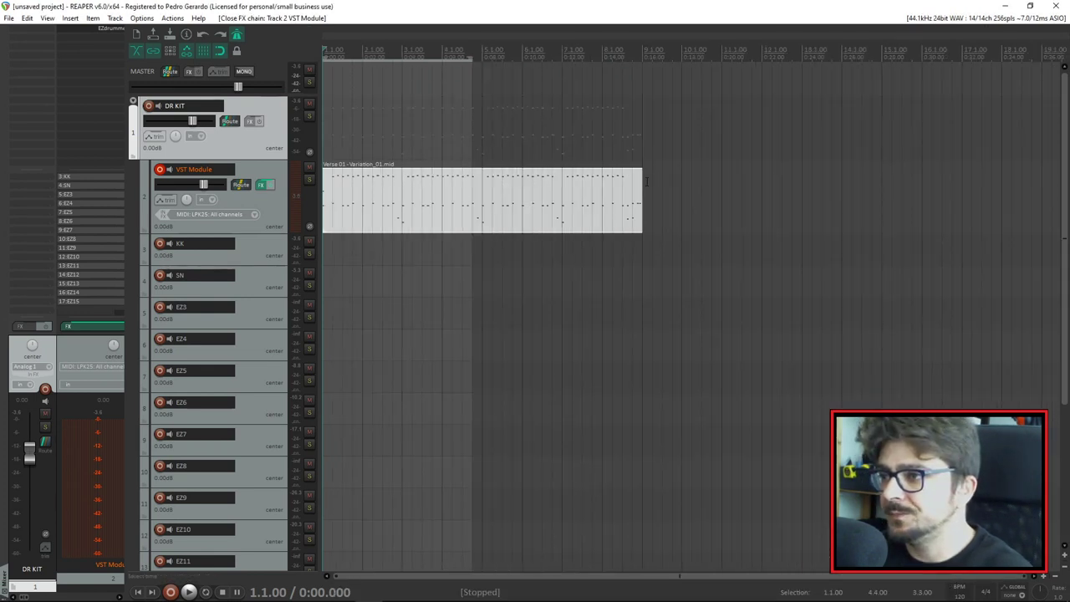
{"action": "left_click_drag", "start_coordinate": [646, 182], "coordinate": [327, 182]}
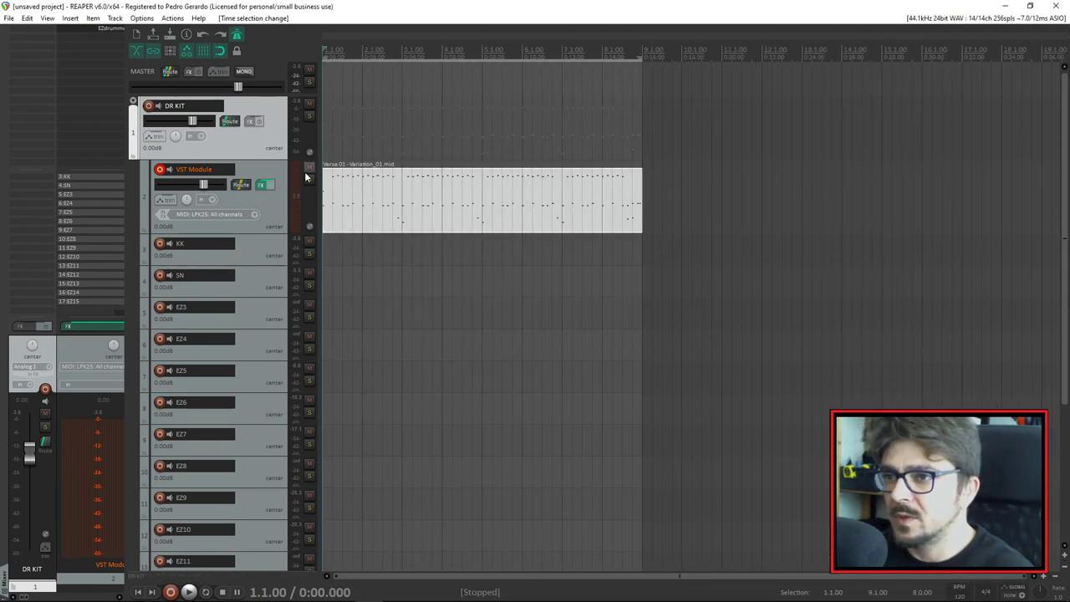
{"action": "left_click_drag", "start_coordinate": [192, 122], "coordinate": [175, 125]}
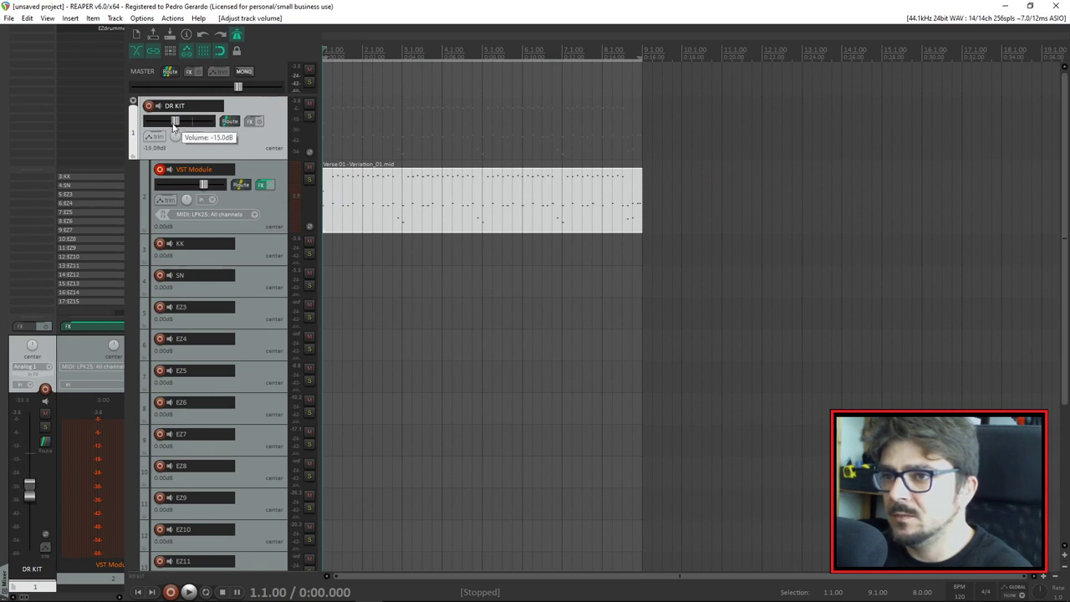
Play the groove and audition the KK and SN tracks in solo, one after the other
{"action": "key", "text": "space"}
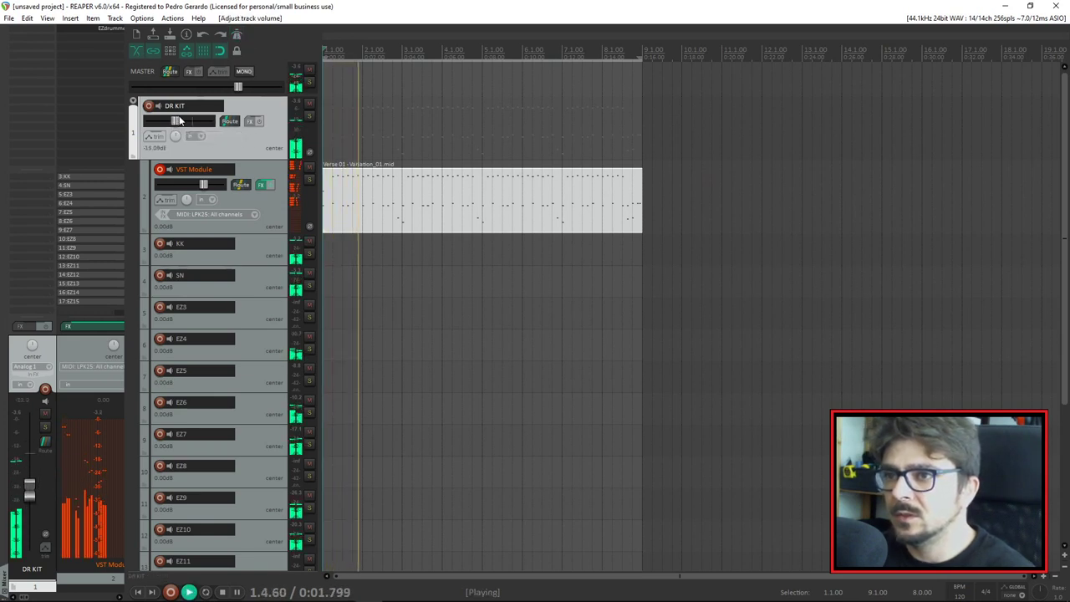
{"action": "scroll", "coordinate": [242, 168], "scroll_direction": "down", "scroll_amount": 1}
{"action": "left_click", "coordinate": [309, 224]}
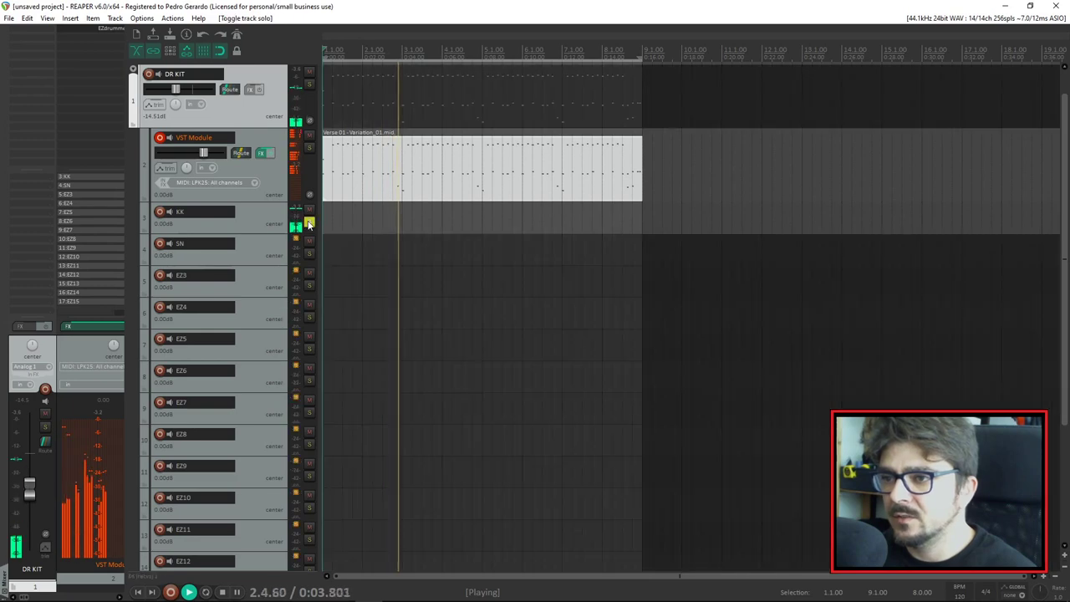
{"action": "left_click", "coordinate": [309, 224]}
{"action": "left_click", "coordinate": [310, 255]}
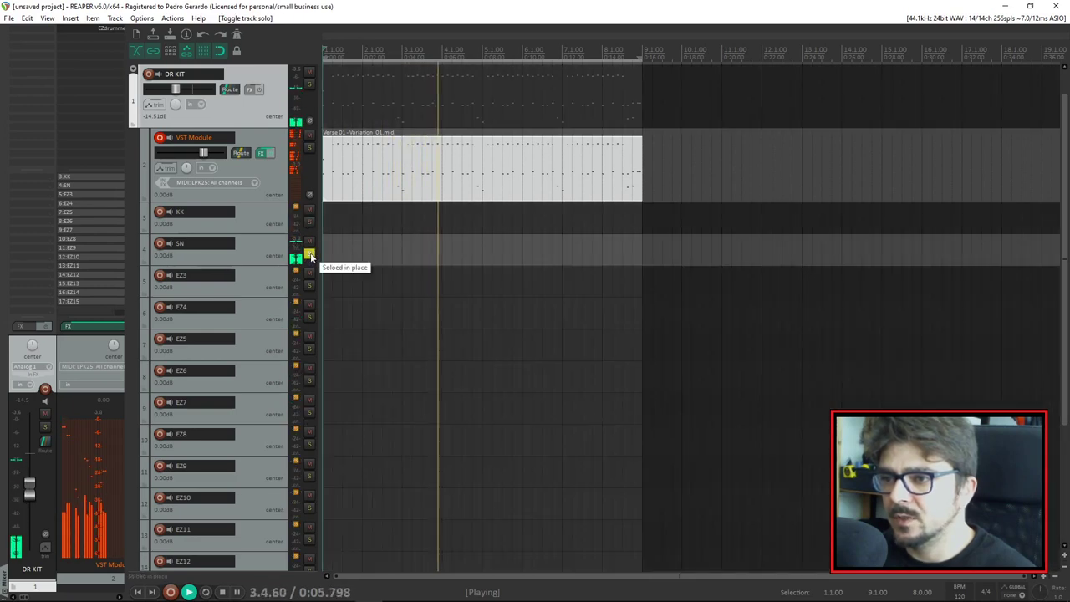
{"action": "left_click", "coordinate": [309, 255]}
Audition EZ7, EZ6, EZ9 and EZ10 in solo one by one, then stop playback and clear the solo
{"action": "left_click", "coordinate": [309, 414]}
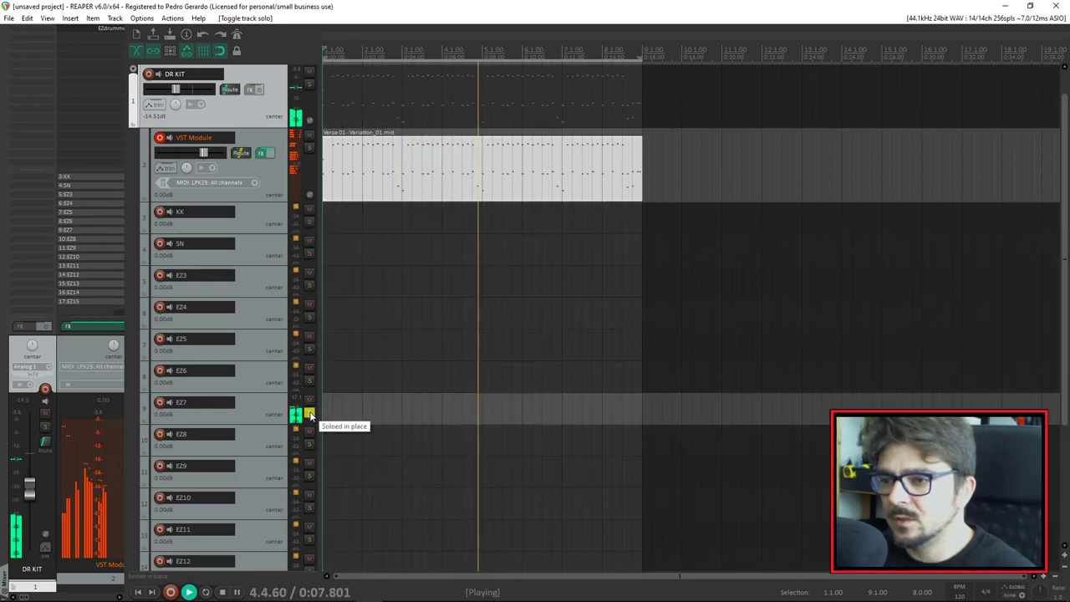
{"action": "left_click", "coordinate": [310, 414]}
{"action": "left_click", "coordinate": [310, 382]}
{"action": "left_click", "coordinate": [309, 382]}
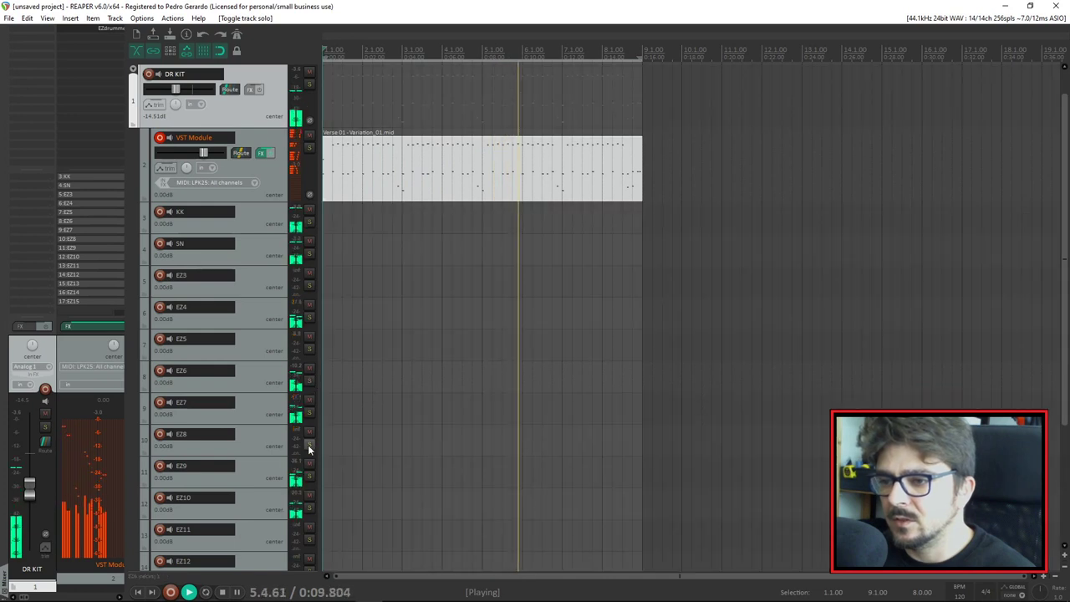
{"action": "left_click", "coordinate": [309, 476]}
{"action": "left_click", "coordinate": [309, 476]}
{"action": "left_click", "coordinate": [310, 507]}
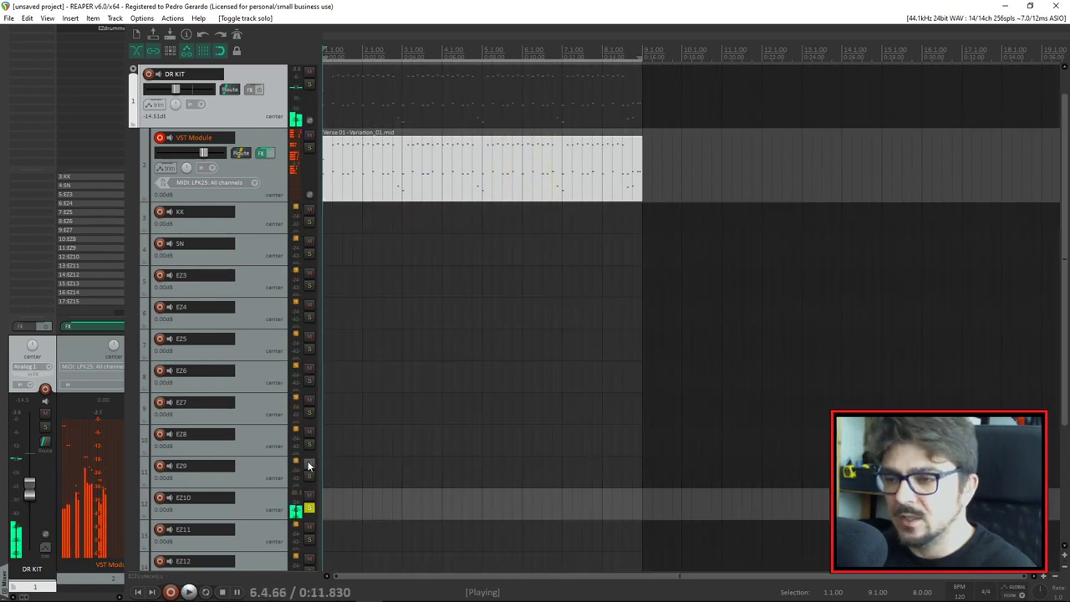
{"action": "key", "text": "space"}
{"action": "left_click", "coordinate": [310, 507]}
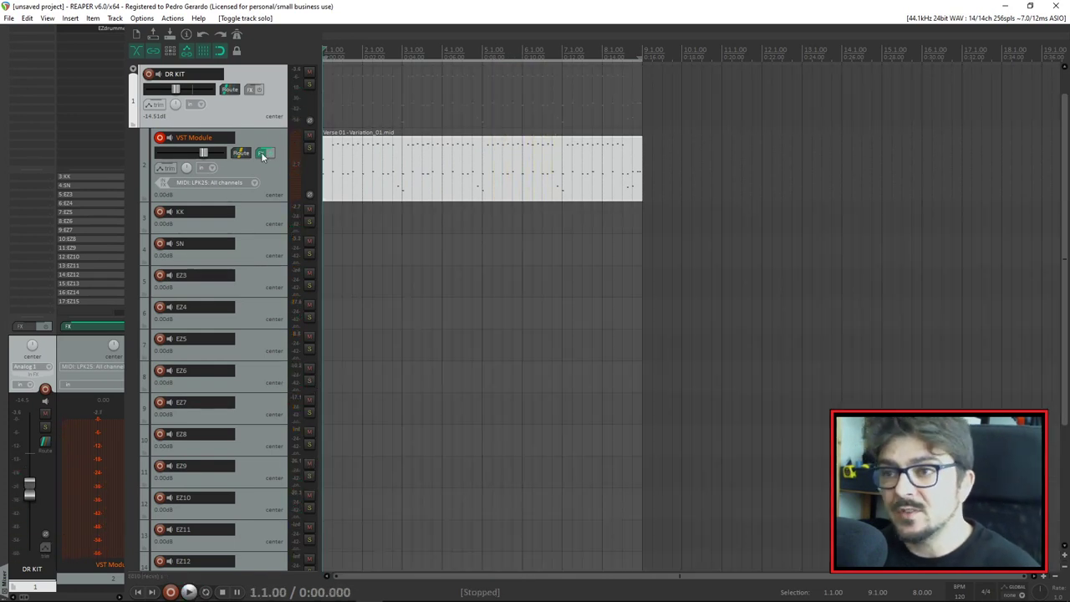
Collapse the DR KIT folder fully and save it as a track template named DRUMS 1 on the Desktop
{"action": "left_click", "coordinate": [132, 70]}
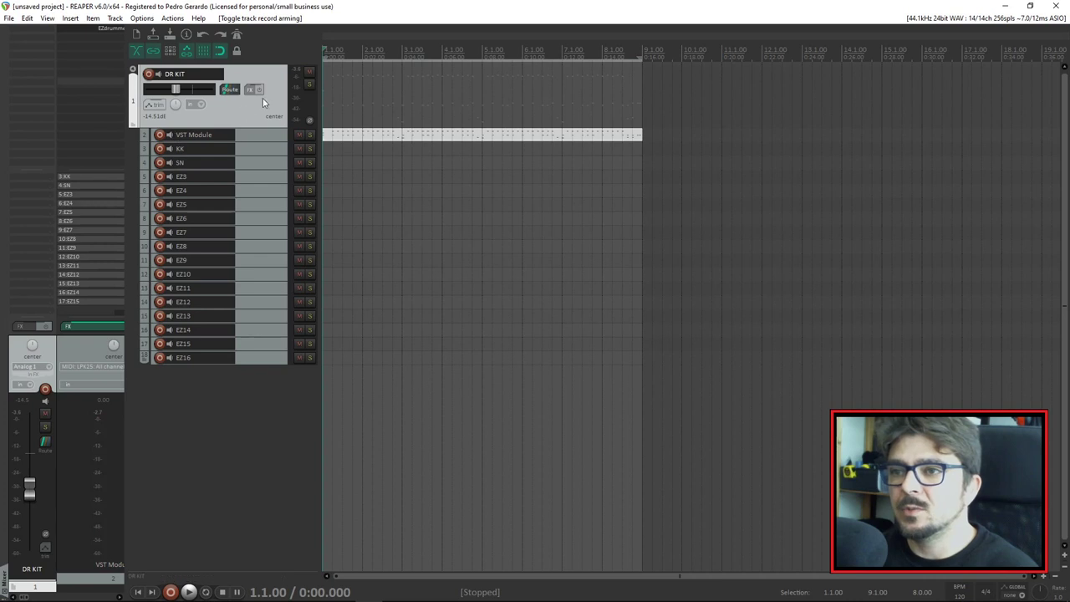
{"action": "left_click", "coordinate": [132, 71]}
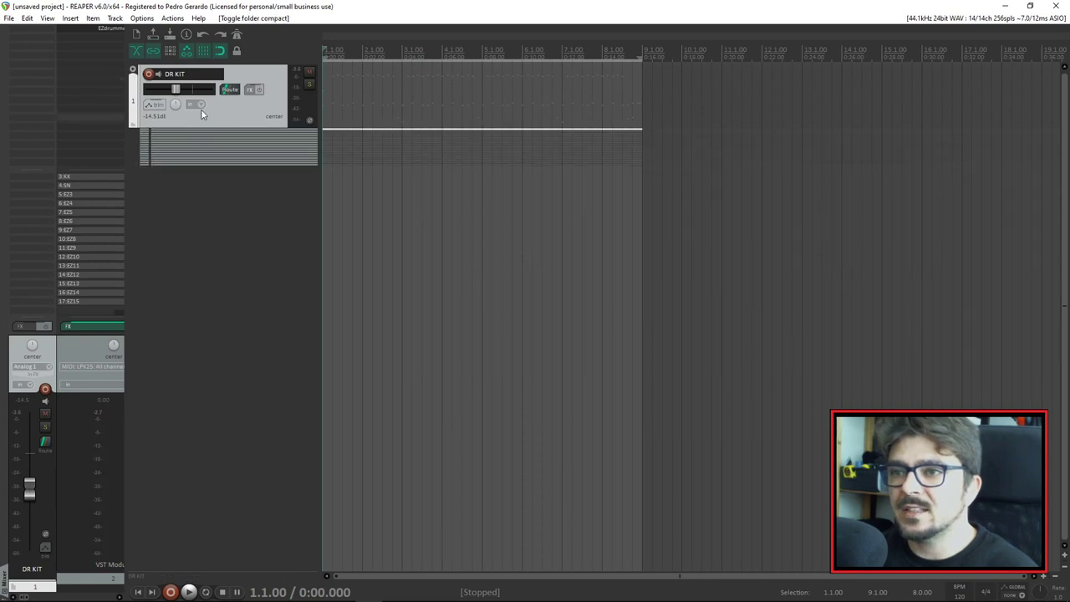
{"action": "right_click", "coordinate": [250, 118]}
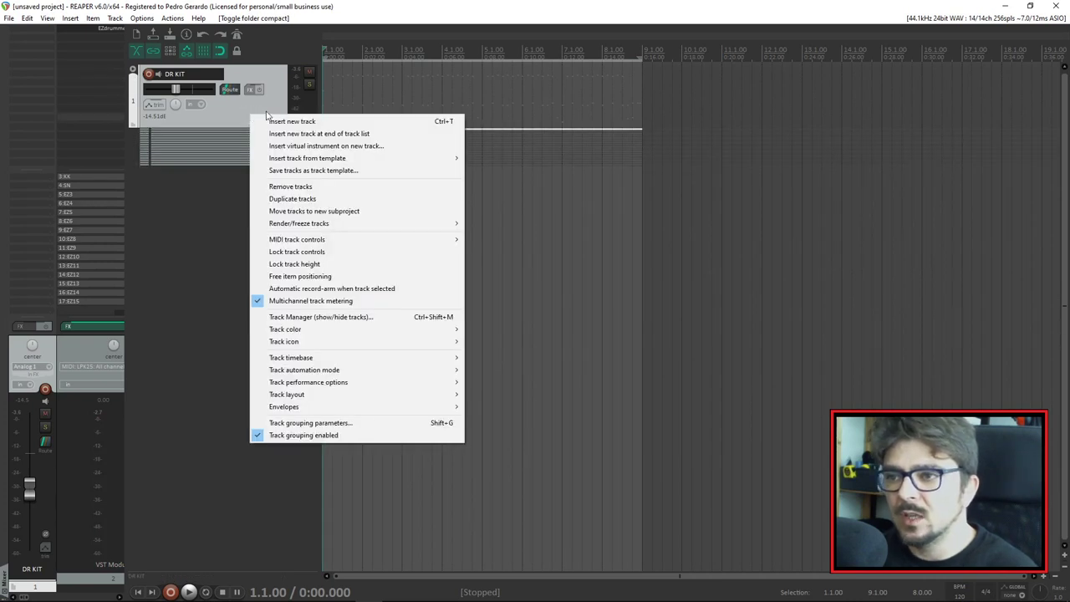
{"action": "left_click", "coordinate": [321, 177]}
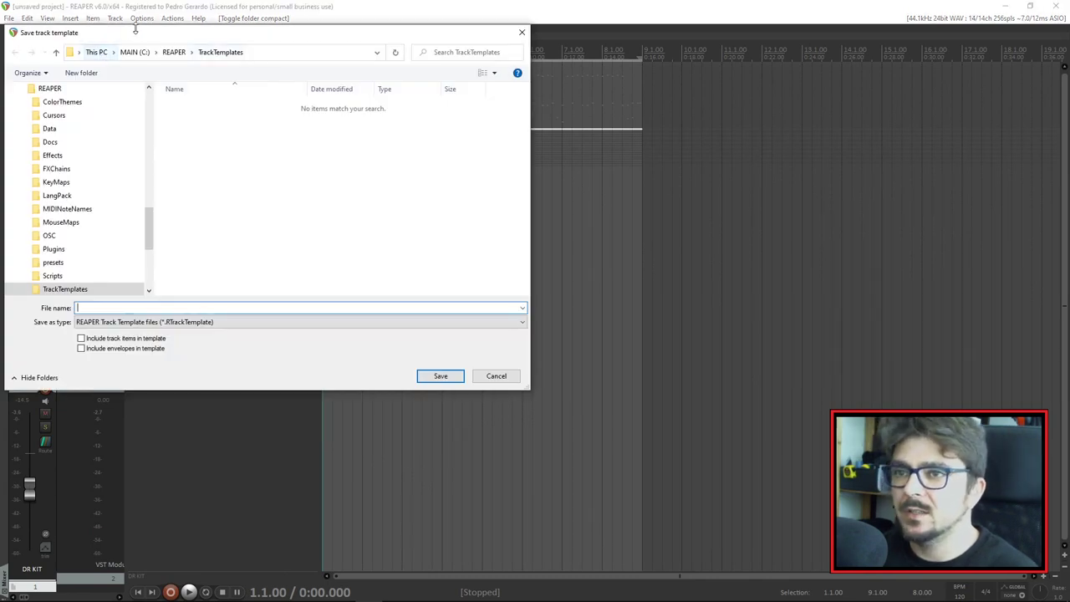
{"action": "left_click", "coordinate": [95, 52]}
{"action": "left_click", "coordinate": [42, 119]}
{"action": "left_click", "coordinate": [110, 308]}
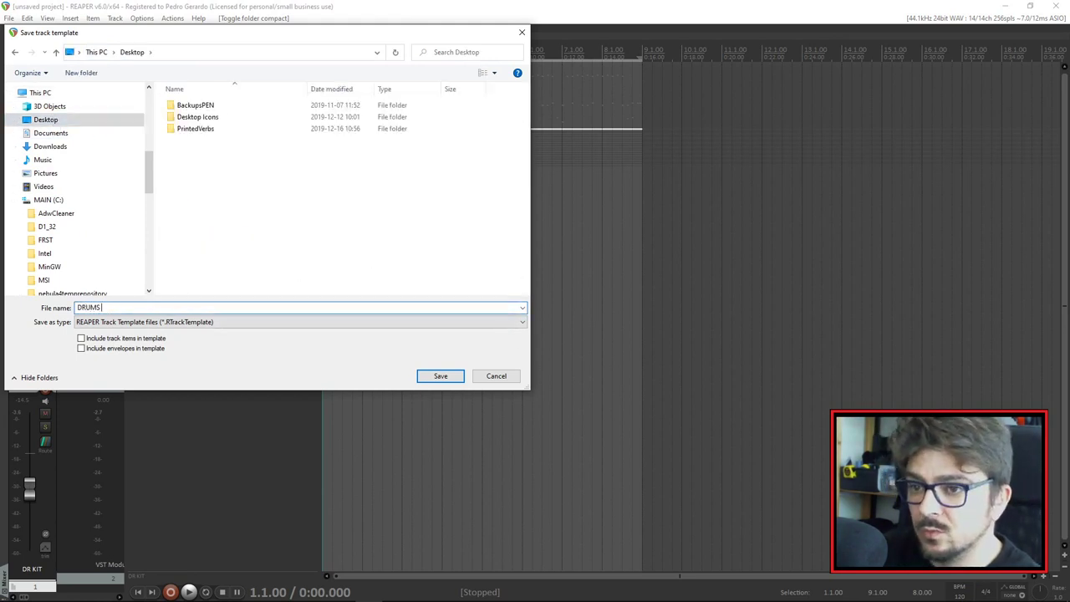
{"action": "key", "text": "Return"}
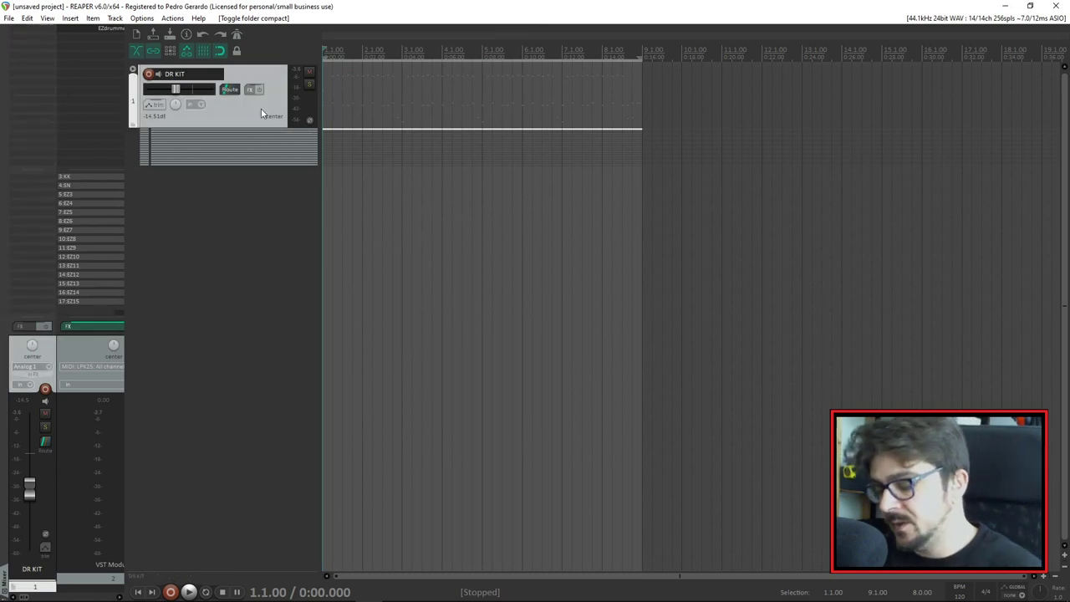
Remove the DR KIT folder and all its tracks from the project
{"action": "key", "text": "Delete"}
{"action": "left_click", "coordinate": [527, 337]}
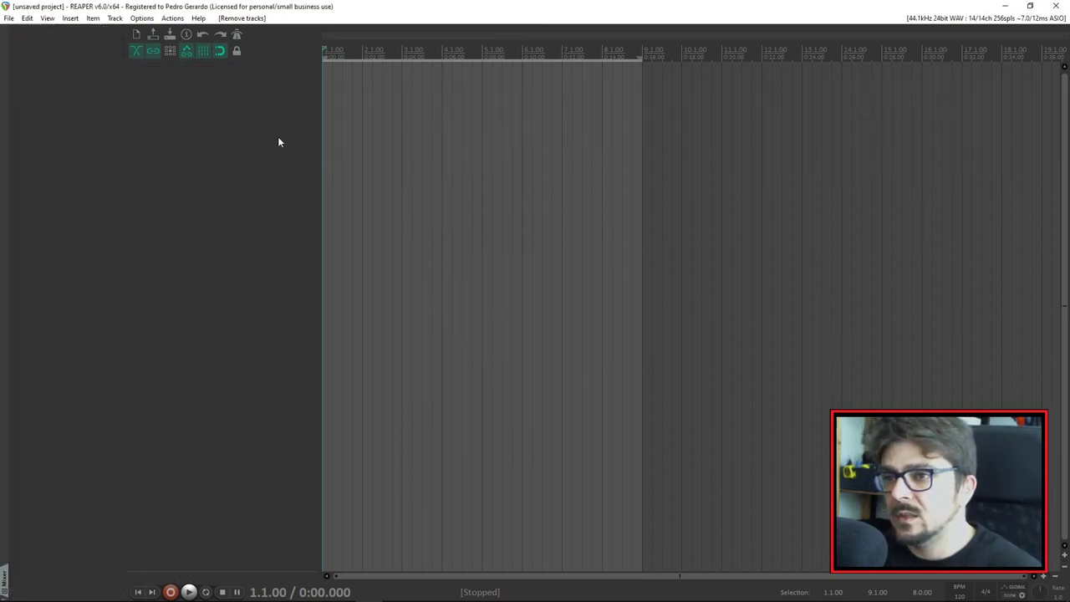
Insert the DRUMS 1 track template from the Desktop and expand the DR KIT folder to show its tracks
{"action": "right_click", "coordinate": [209, 128]}
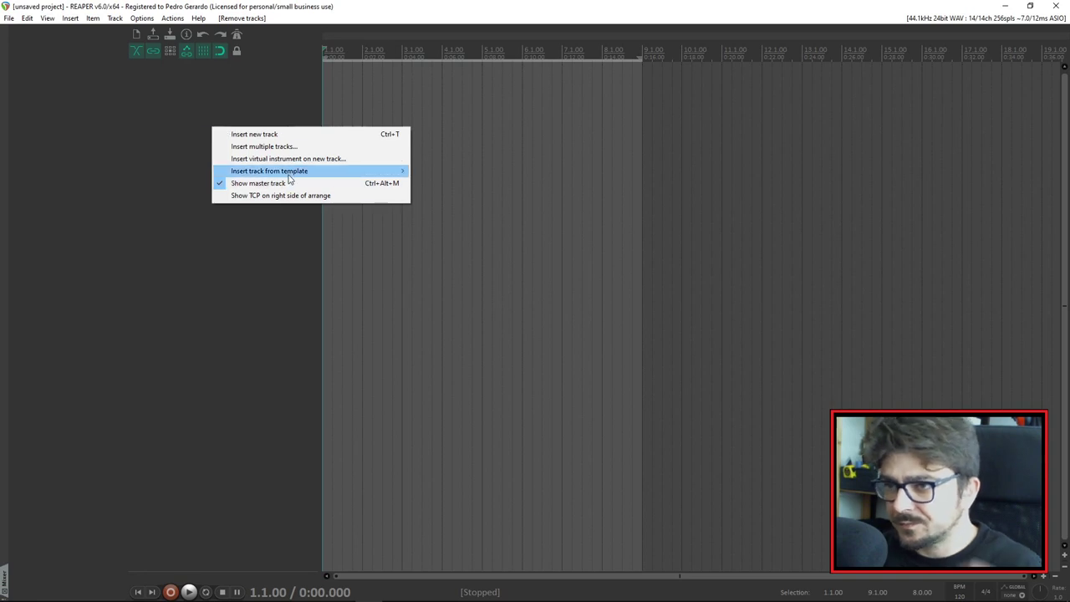
{"action": "mouse_move", "coordinate": [316, 175]}
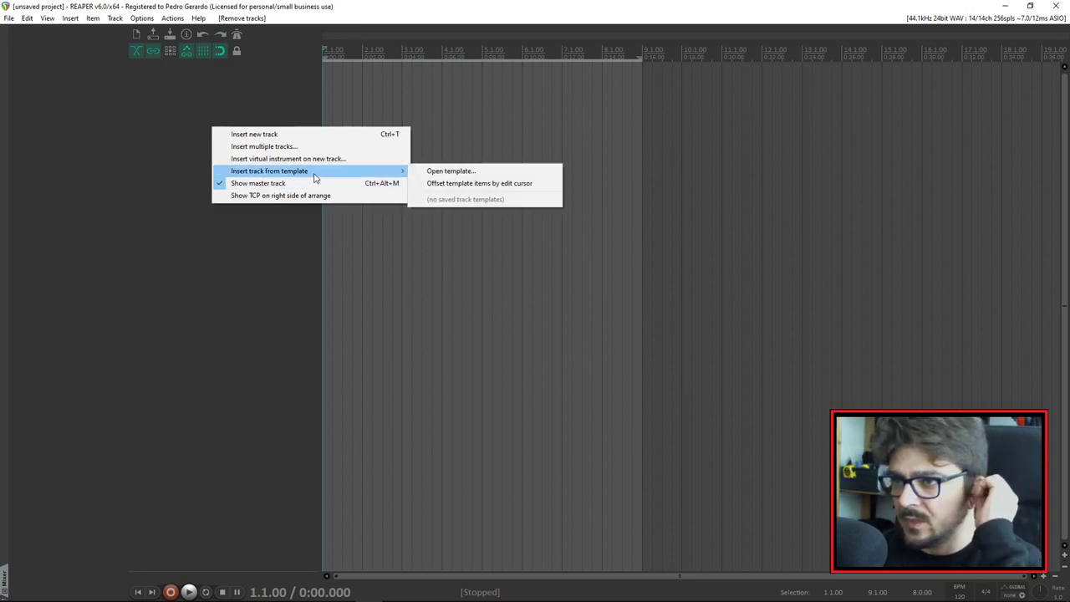
{"action": "left_click", "coordinate": [460, 173]}
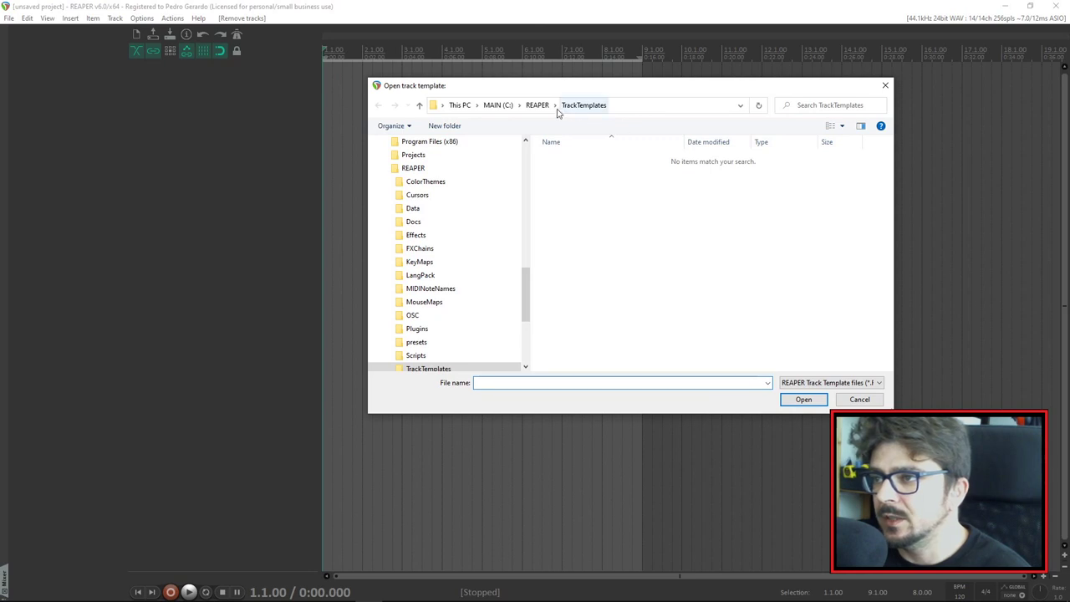
{"action": "left_click", "coordinate": [459, 105]}
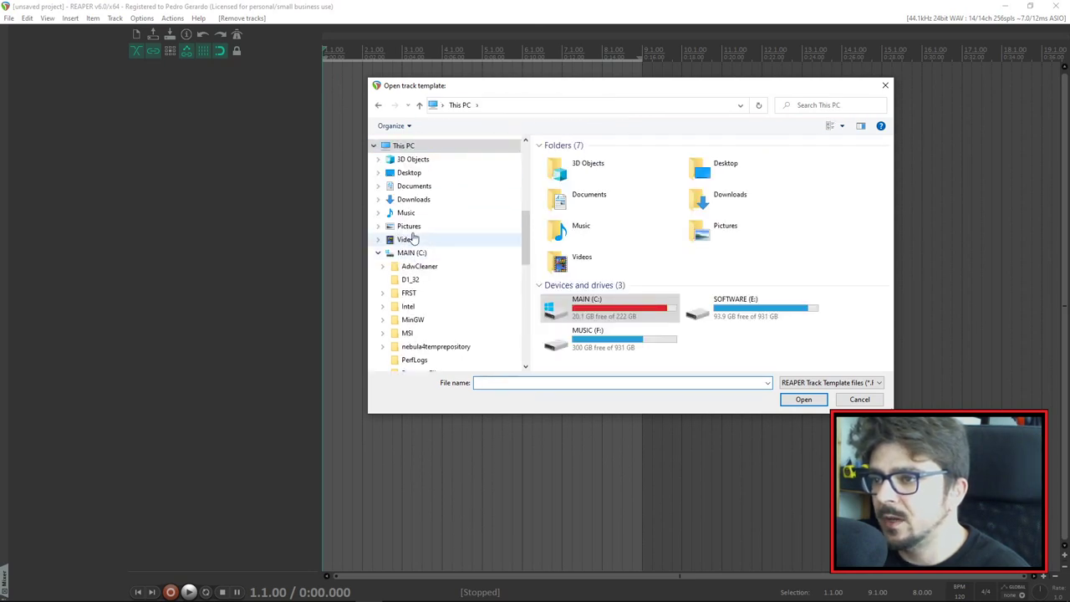
{"action": "left_click", "coordinate": [409, 173]}
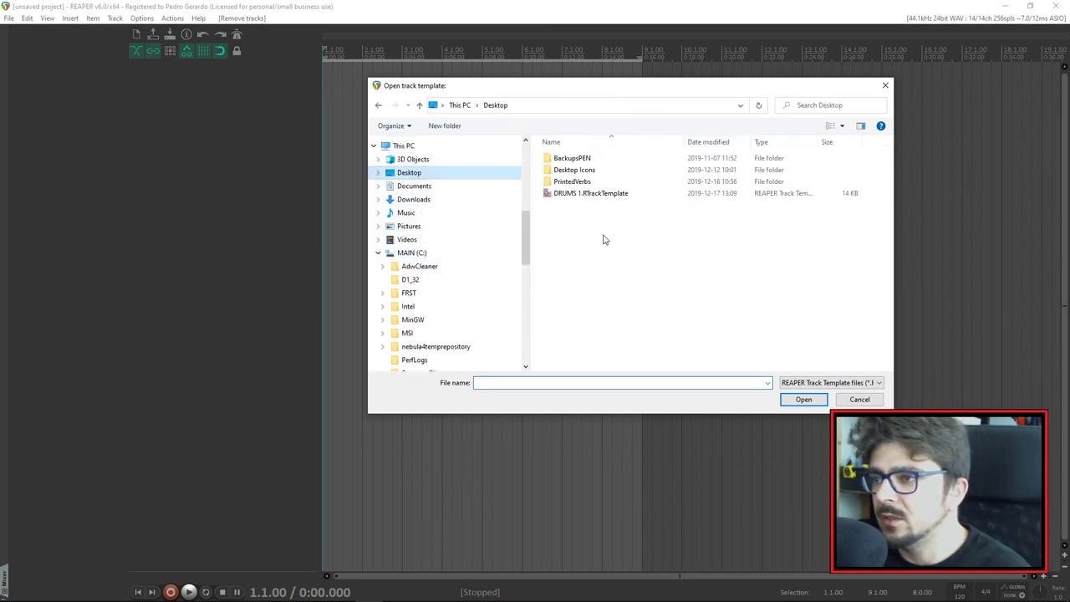
{"action": "double_click", "coordinate": [597, 199]}
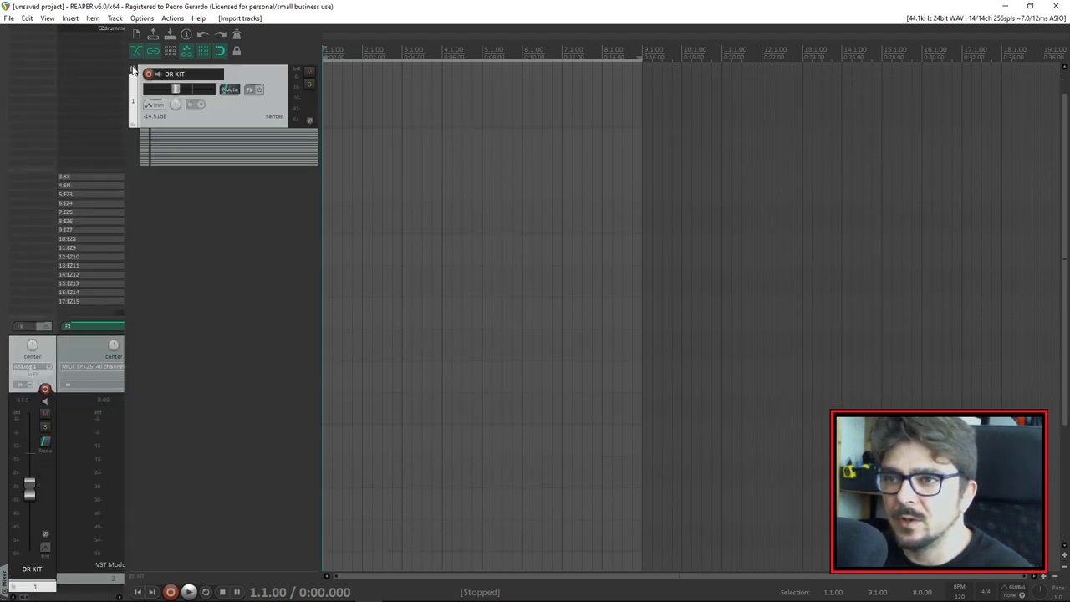
{"action": "left_click", "coordinate": [131, 70]}
{"action": "left_click", "coordinate": [132, 70]}
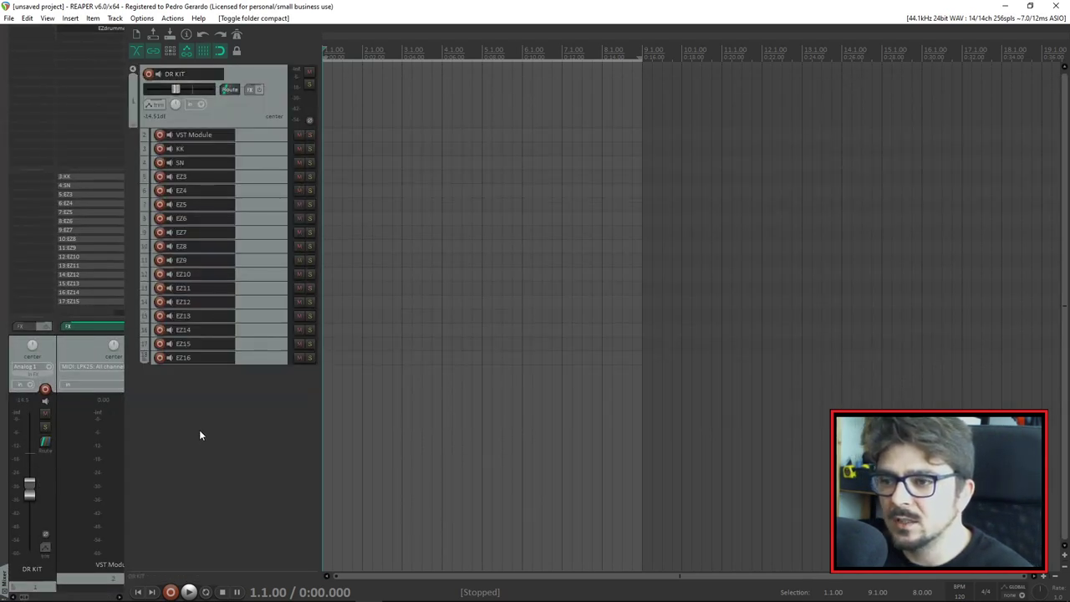
{"action": "left_click_drag", "start_coordinate": [333, 138], "coordinate": [622, 138]}
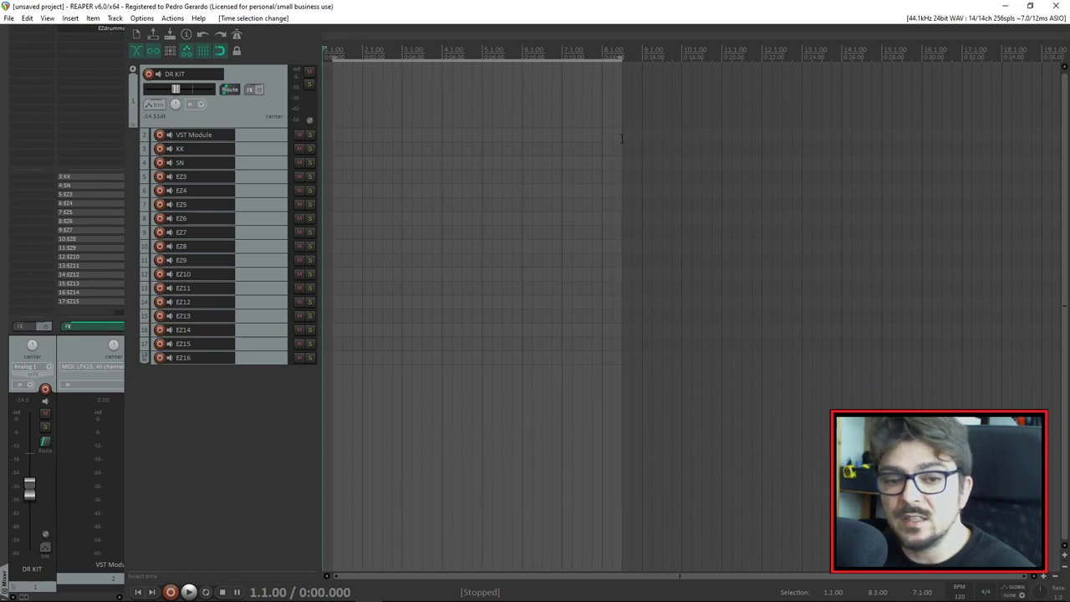
{"action": "left_click", "coordinate": [419, 134]}
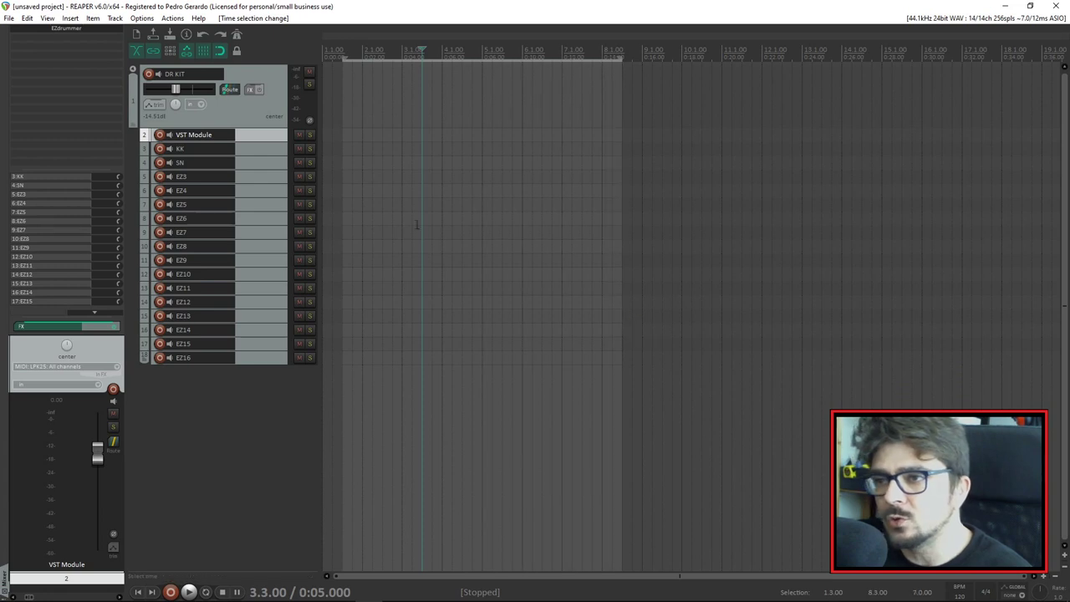
{"action": "right_click", "coordinate": [228, 418]}
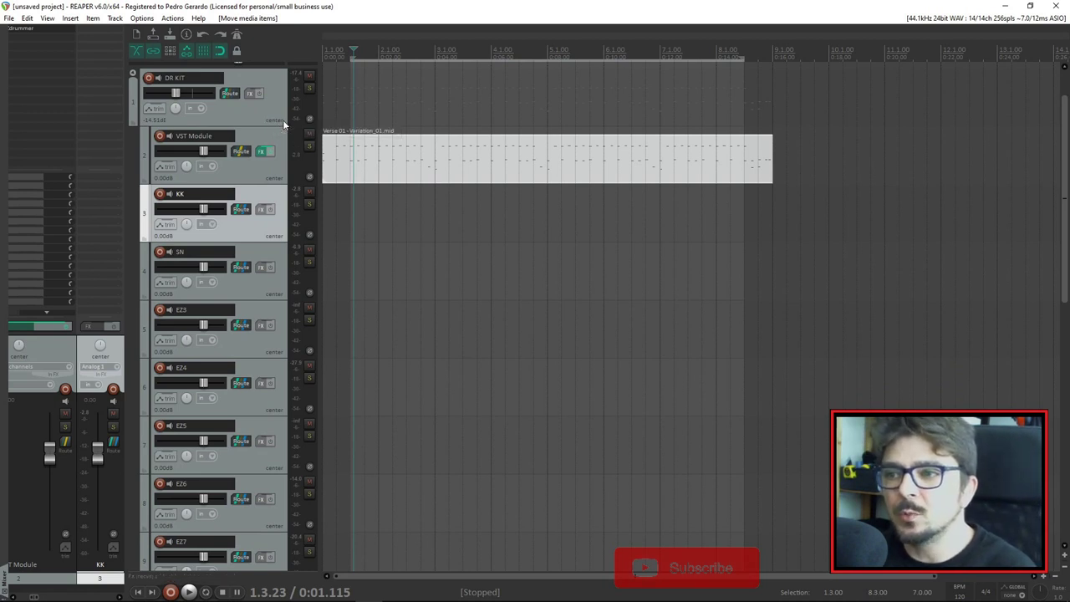
{"action": "left_click", "coordinate": [266, 297]}
{"action": "left_click", "coordinate": [269, 350]}
{"action": "scroll", "coordinate": [270, 349], "scroll_direction": "up", "scroll_amount": 2}
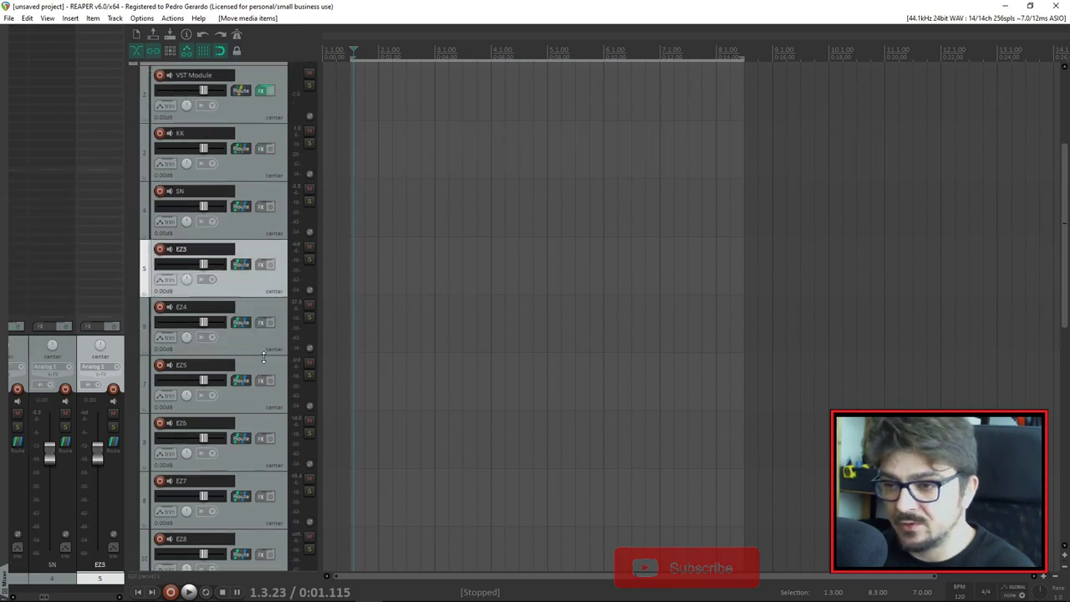
{"action": "left_click", "coordinate": [247, 286]}
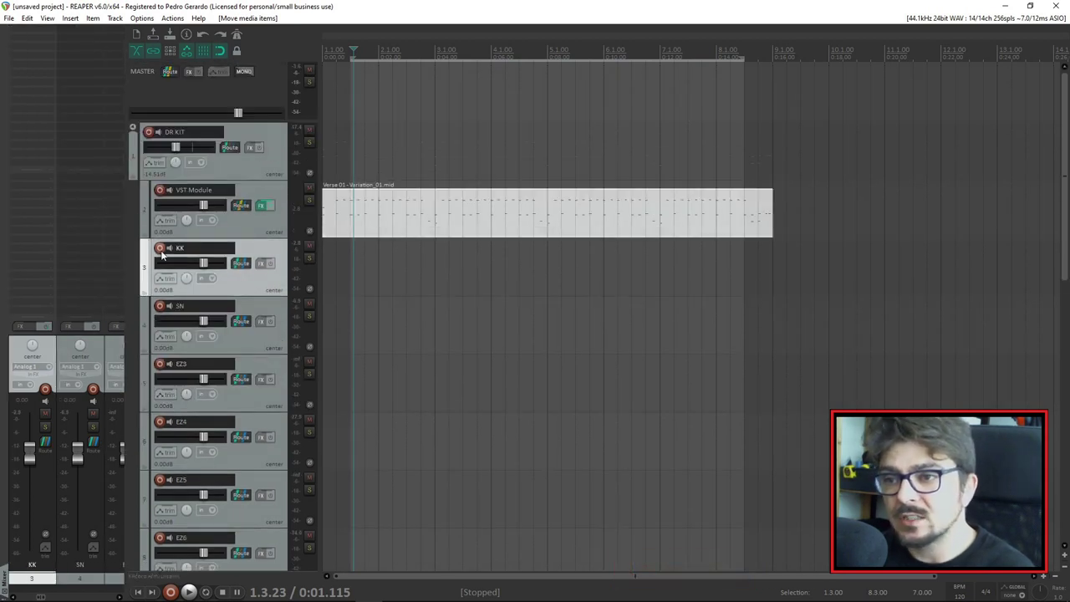
Clear the existing time selection and make one from 1.1.00 to 9.1.00 spanning the Verse 01 MIDI item
{"action": "left_click", "coordinate": [376, 69]}
{"action": "left_click", "coordinate": [356, 226]}
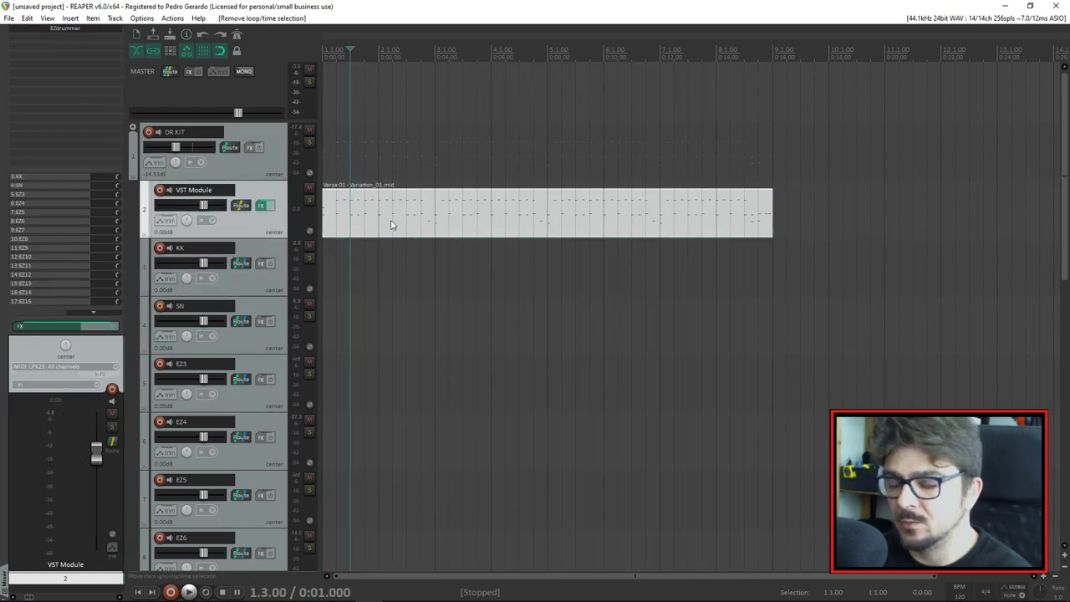
{"action": "left_click_drag", "start_coordinate": [775, 165], "coordinate": [331, 167]}
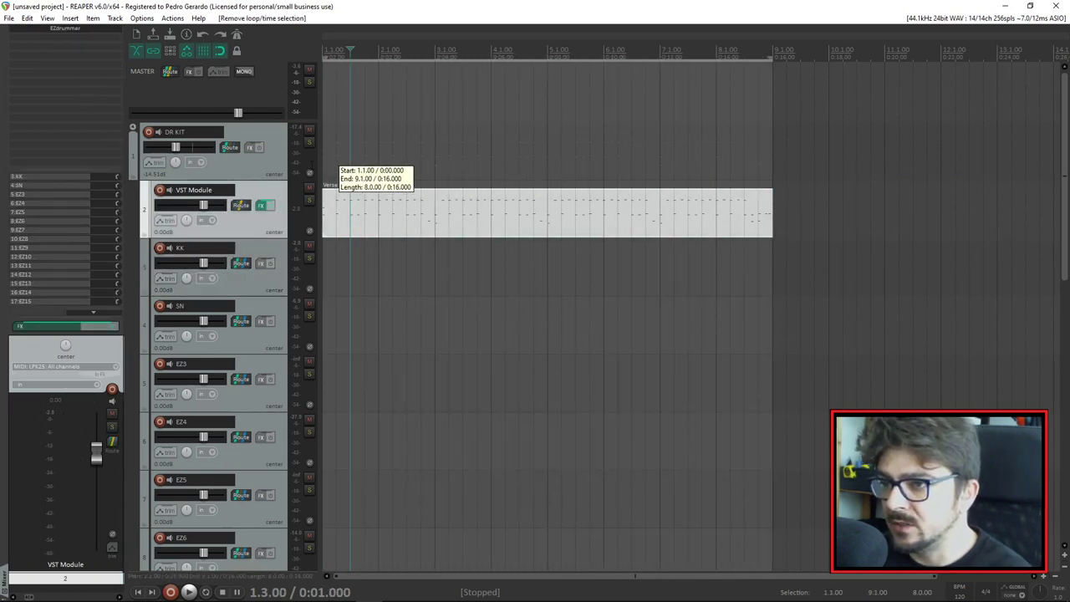
Set the record mode of the KK and SN tracks to Record: output (mono)
{"action": "left_click", "coordinate": [167, 256]}
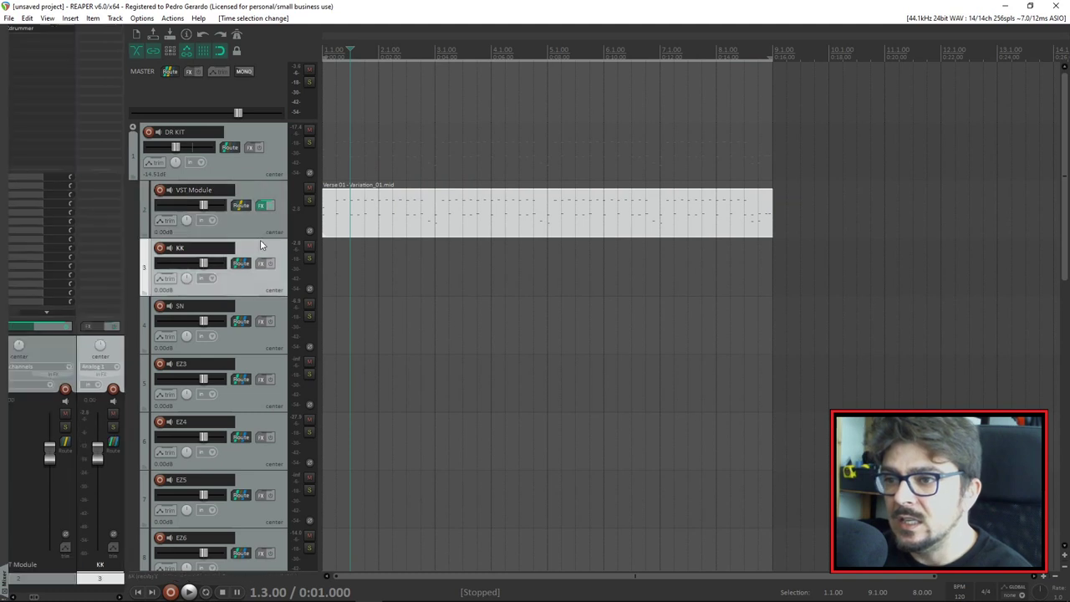
{"action": "right_click", "coordinate": [162, 254]}
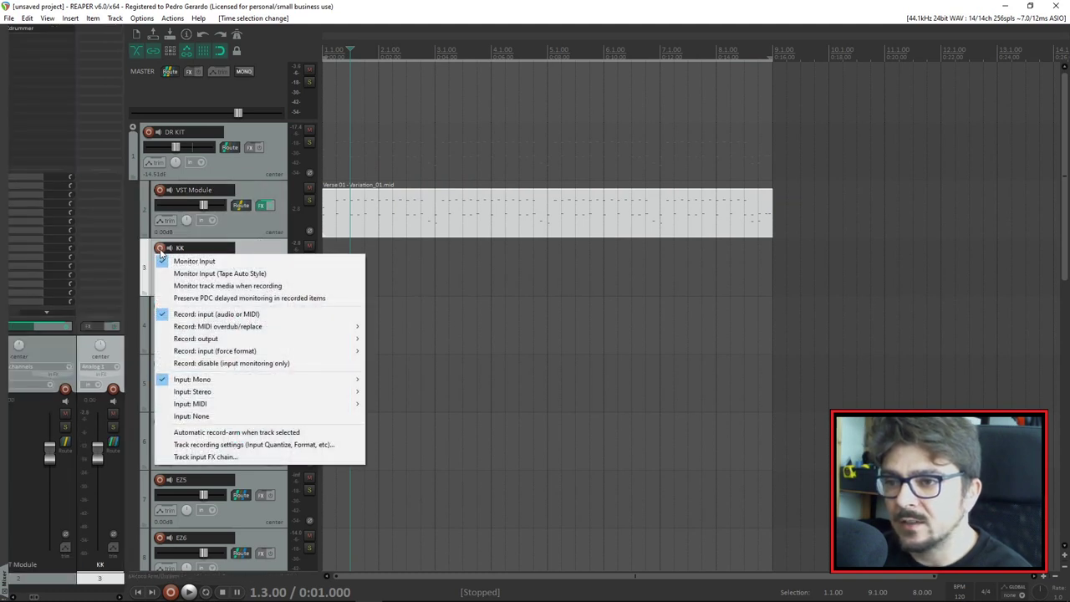
{"action": "mouse_move", "coordinate": [199, 343]}
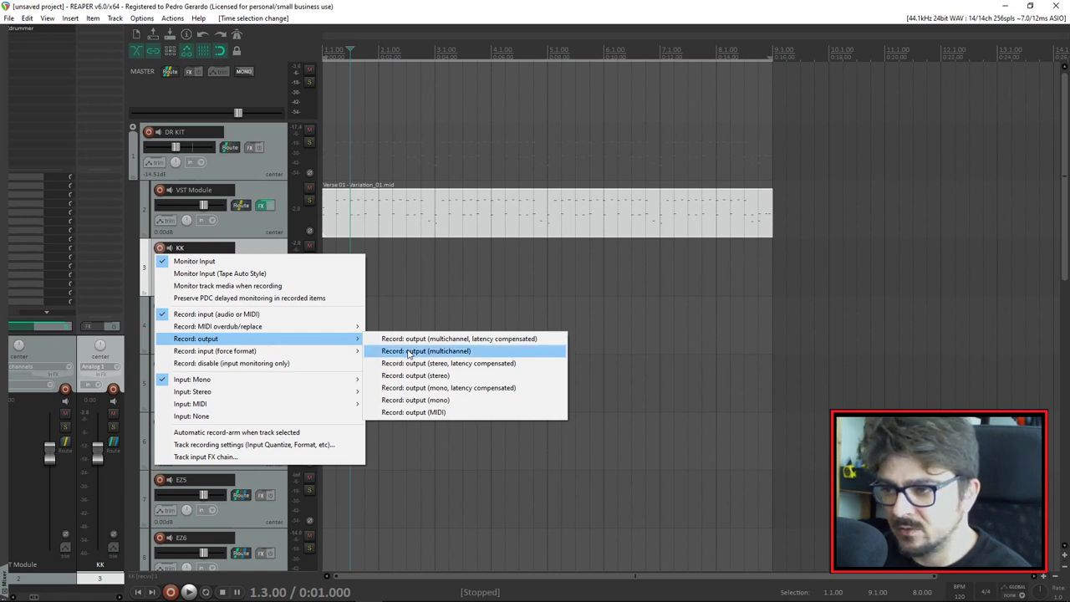
{"action": "left_click", "coordinate": [428, 399]}
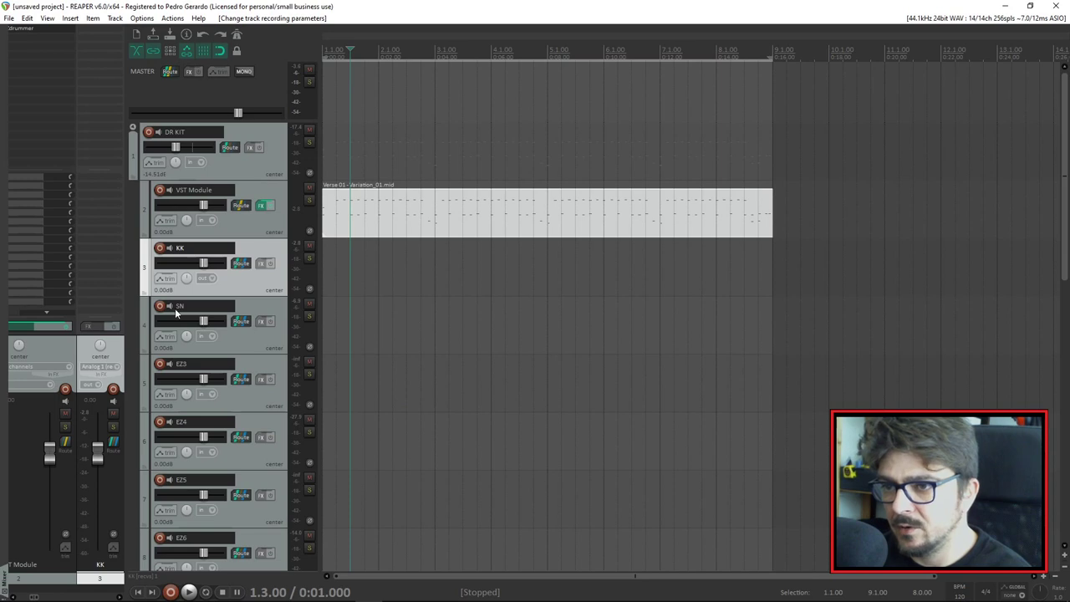
{"action": "right_click", "coordinate": [160, 307]}
{"action": "mouse_move", "coordinate": [307, 399]}
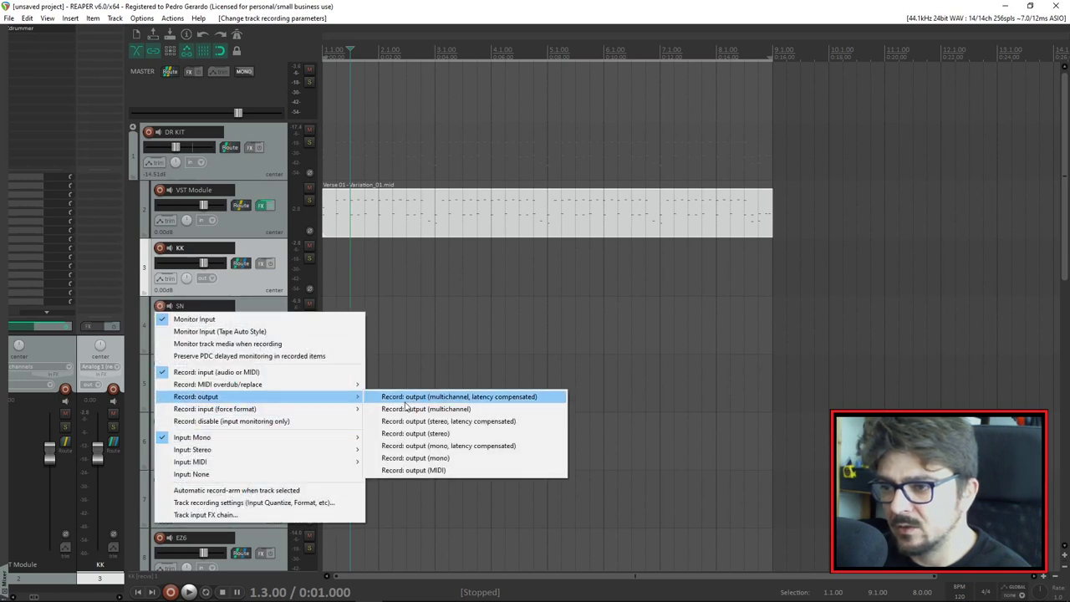
{"action": "left_click", "coordinate": [452, 458]}
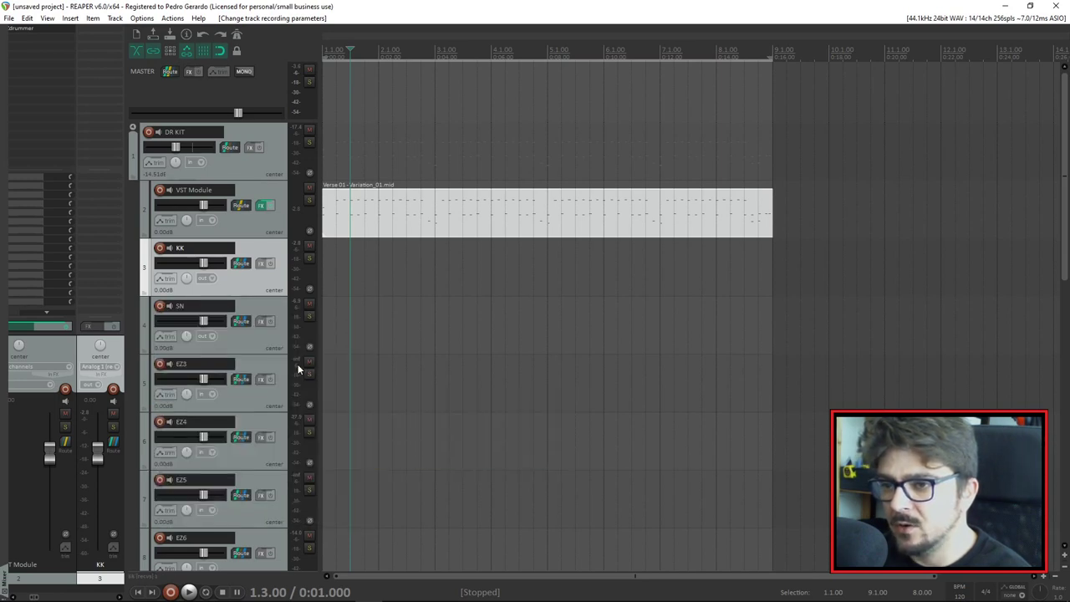
Play the groove, briefly solo EZ10 to audition it, then clear the solo and stop playback
{"action": "scroll", "coordinate": [294, 366], "scroll_direction": "down", "scroll_amount": 6}
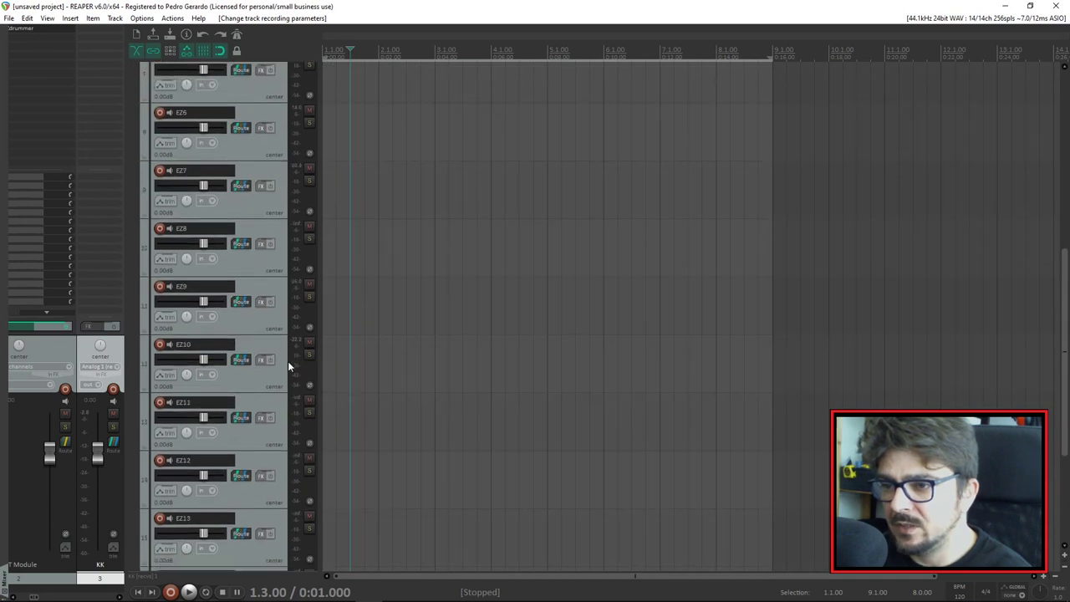
{"action": "key", "text": "space"}
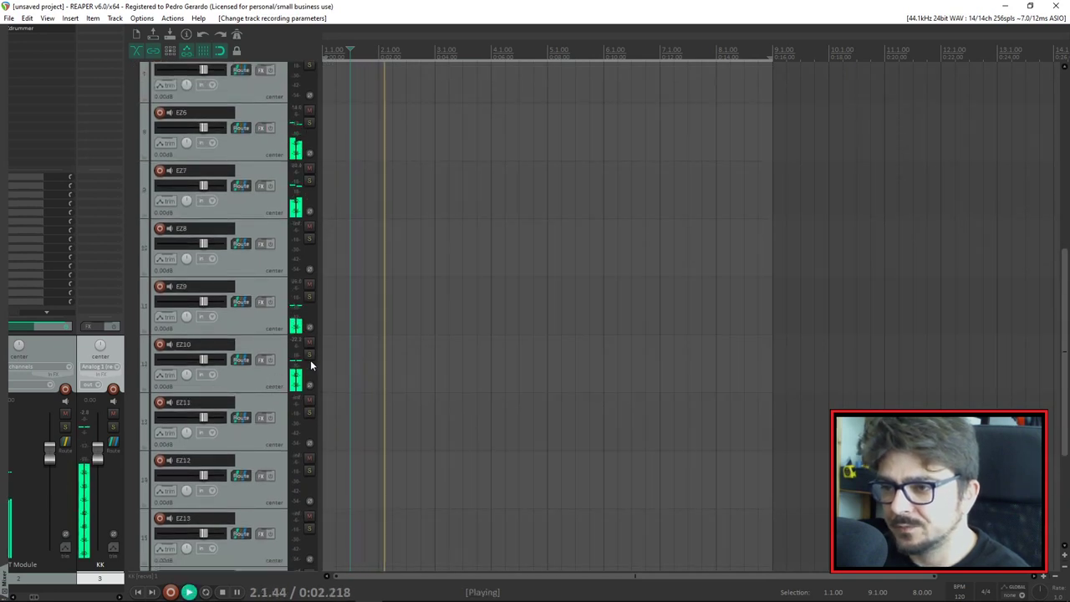
{"action": "left_click", "coordinate": [310, 356]}
{"action": "left_click", "coordinate": [309, 355]}
{"action": "key", "text": "space"}
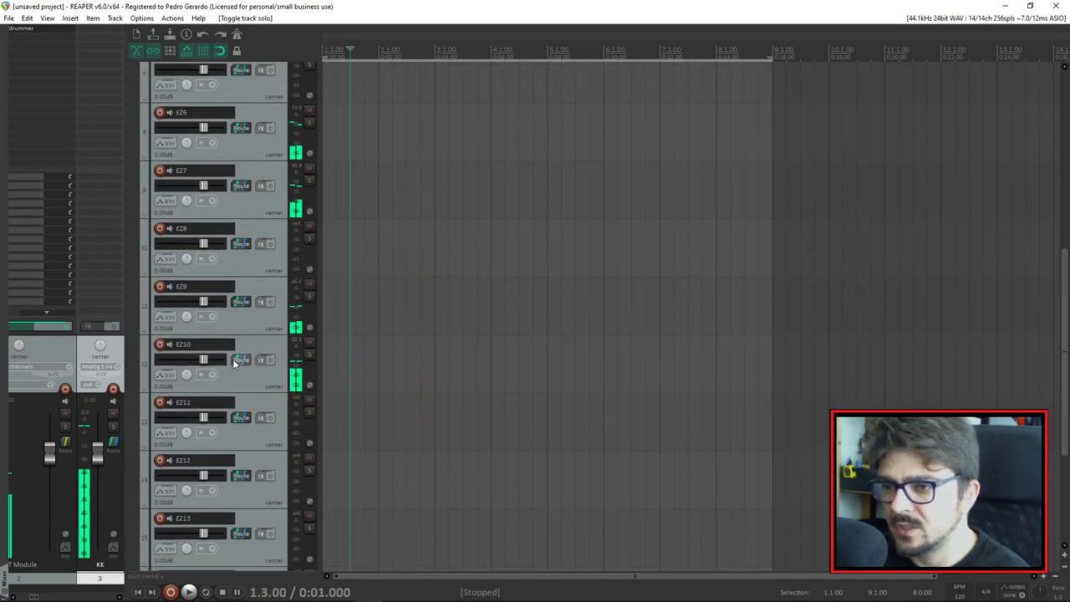
Set the EZ10 track's record mode to Record: output (stereo)
{"action": "right_click", "coordinate": [165, 348]}
{"action": "mouse_move", "coordinate": [298, 435]}
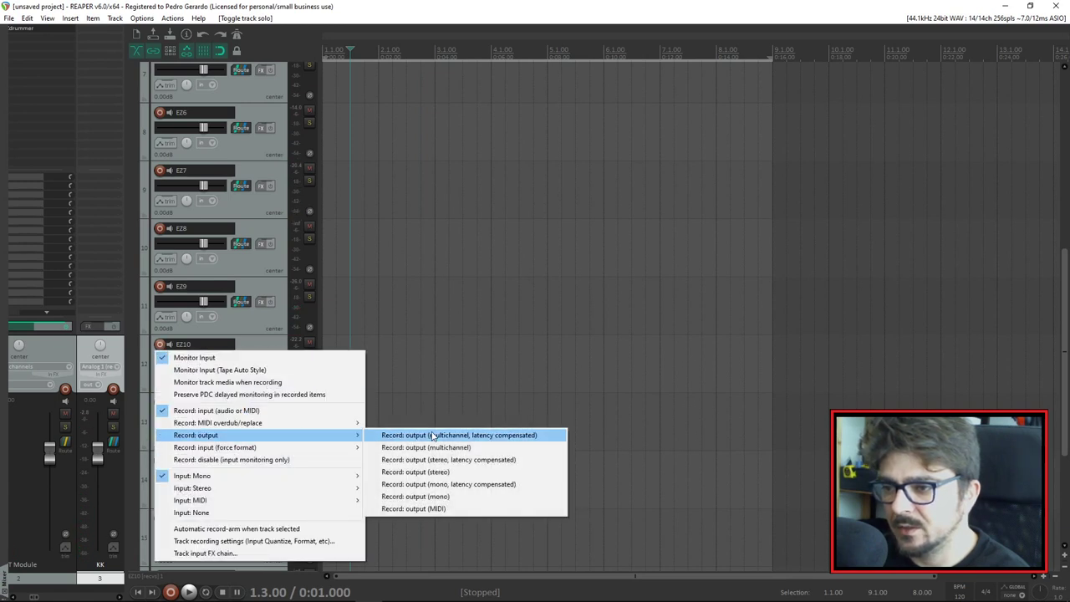
{"action": "left_click", "coordinate": [438, 472]}
Arm the EZ10, SN and KK tracks for recording, leaving EZ11 disarmed
{"action": "left_click", "coordinate": [159, 403]}
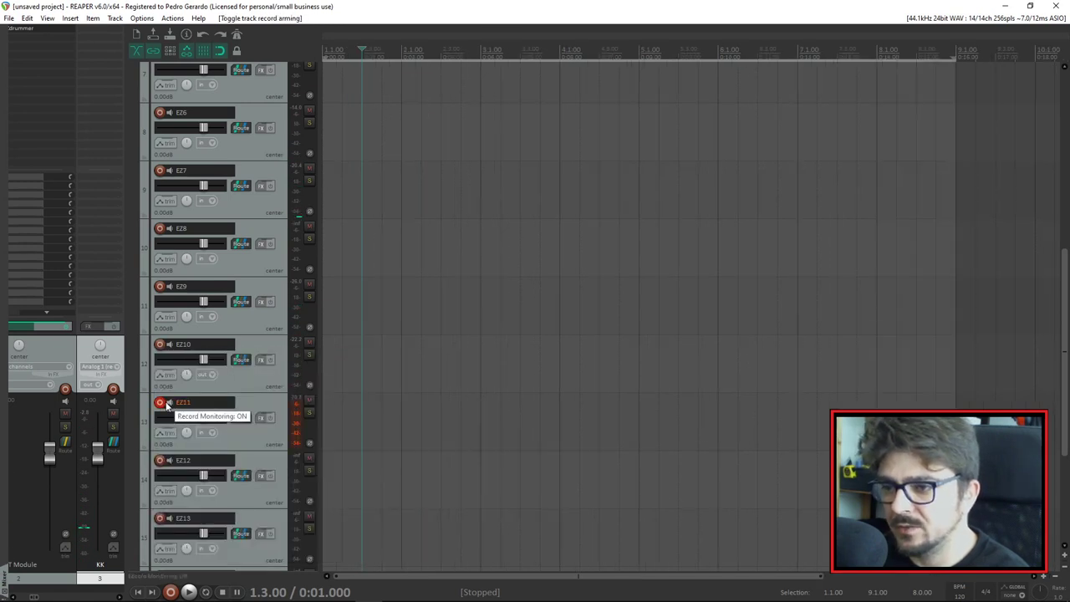
{"action": "key", "text": "space"}
{"action": "key", "text": "space"}
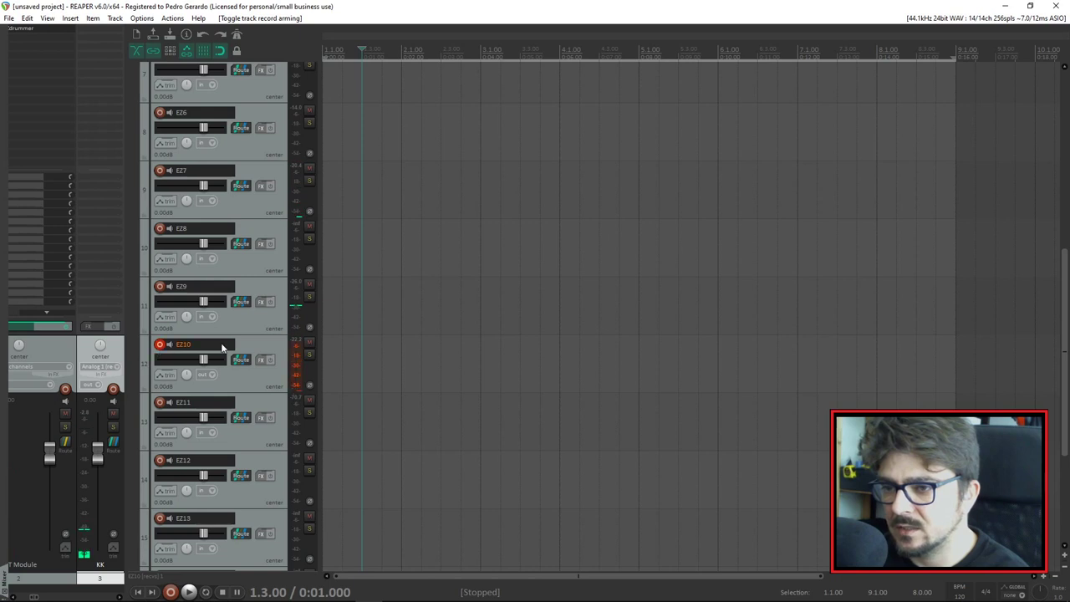
{"action": "right_click", "coordinate": [161, 346]}
{"action": "left_click", "coordinate": [161, 346]}
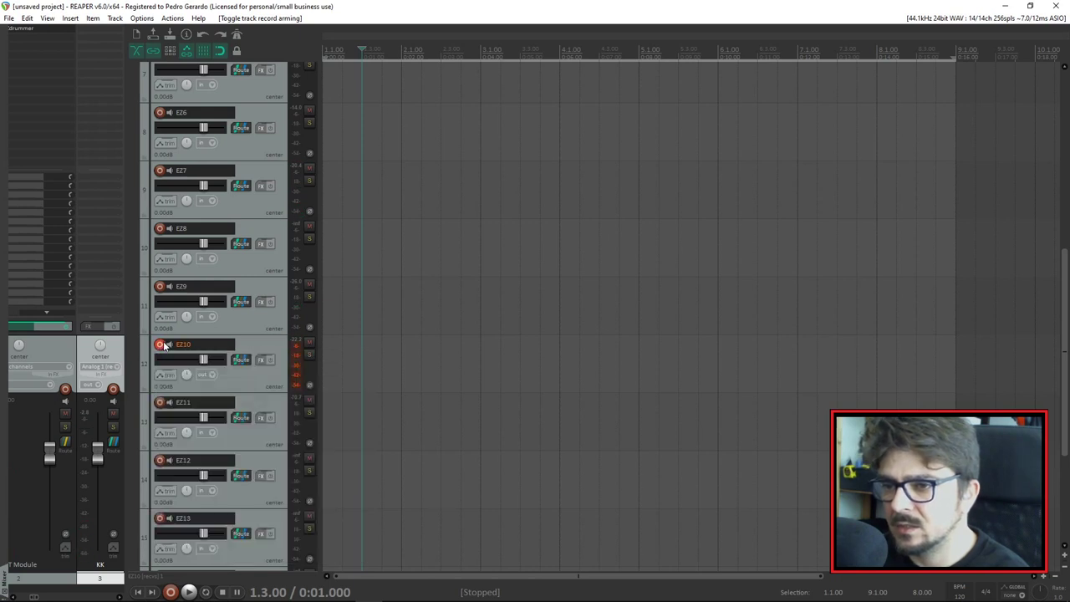
{"action": "scroll", "coordinate": [165, 346], "scroll_direction": "up", "scroll_amount": 5}
{"action": "left_click", "coordinate": [159, 184]}
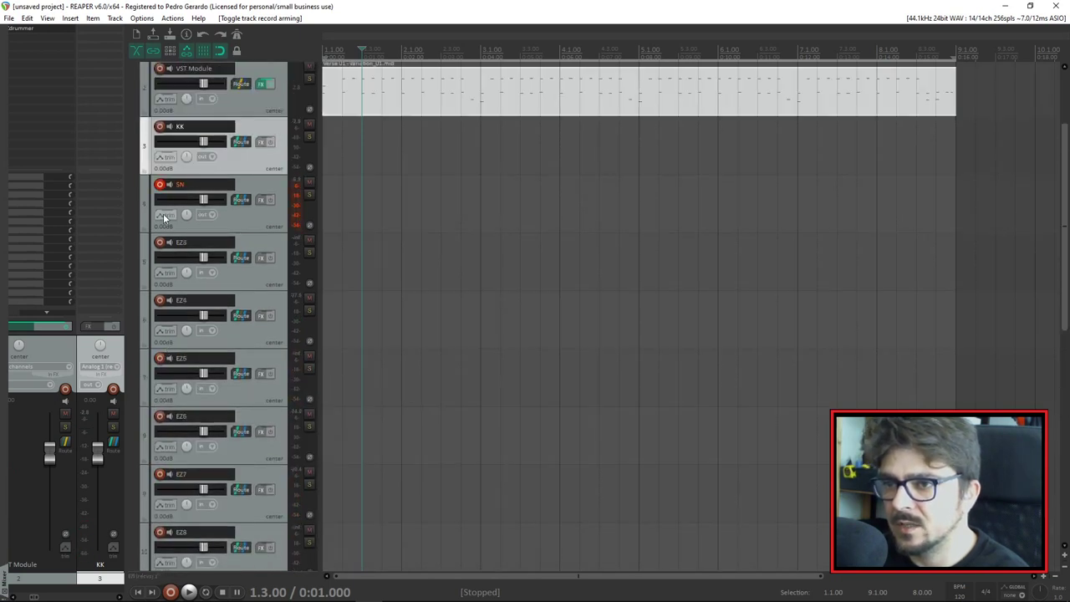
{"action": "left_click", "coordinate": [160, 126]}
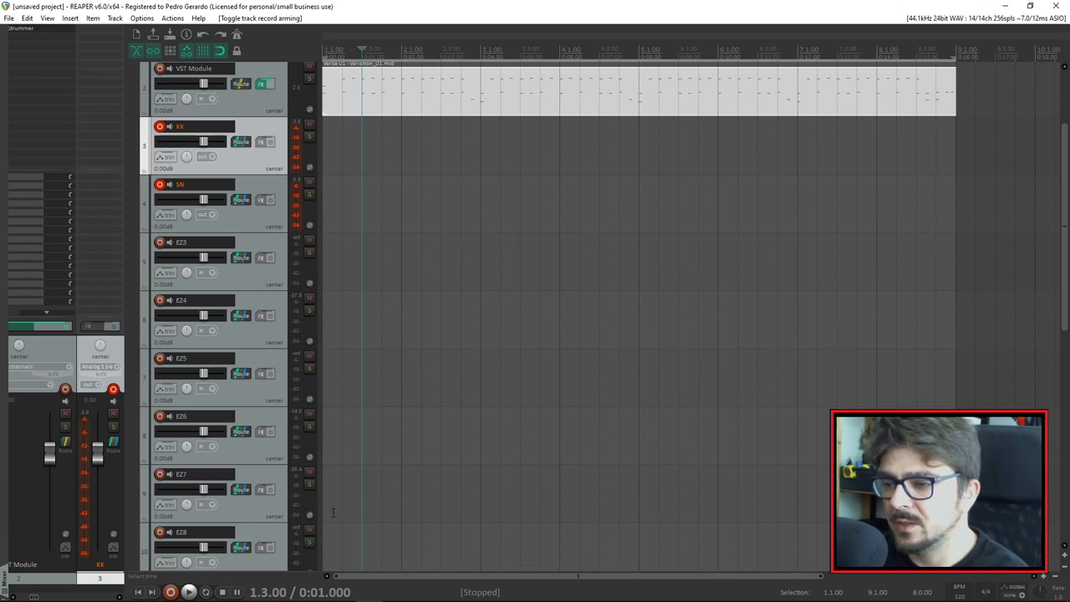
Record the armed KK, SN and EZ10 tracks from the project start to about bar 4, then stop and keep the recorded files
{"action": "key", "text": "Home"}
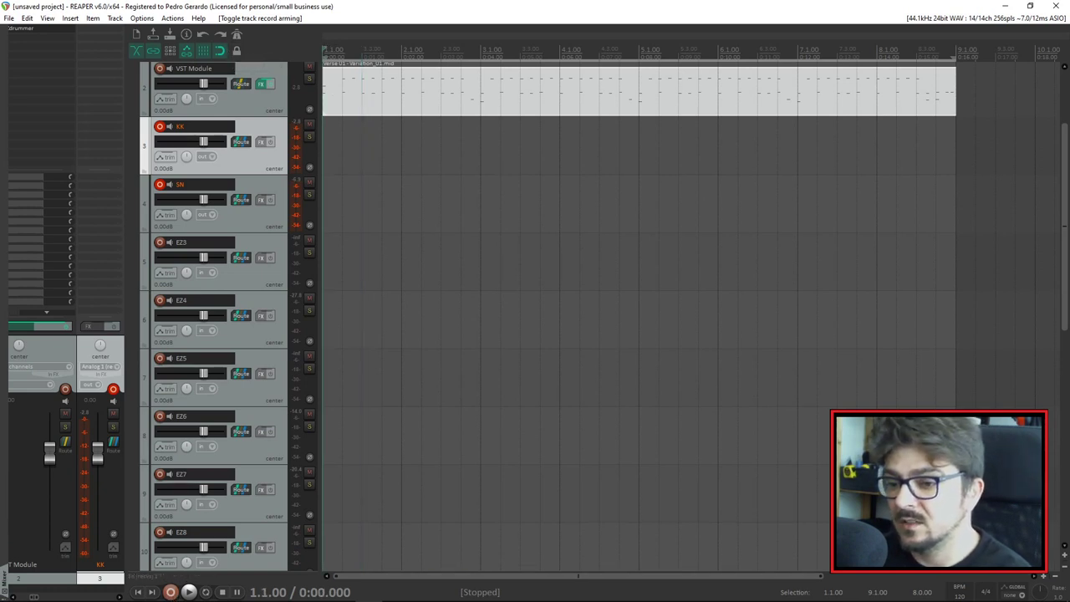
{"action": "left_click", "coordinate": [297, 68]}
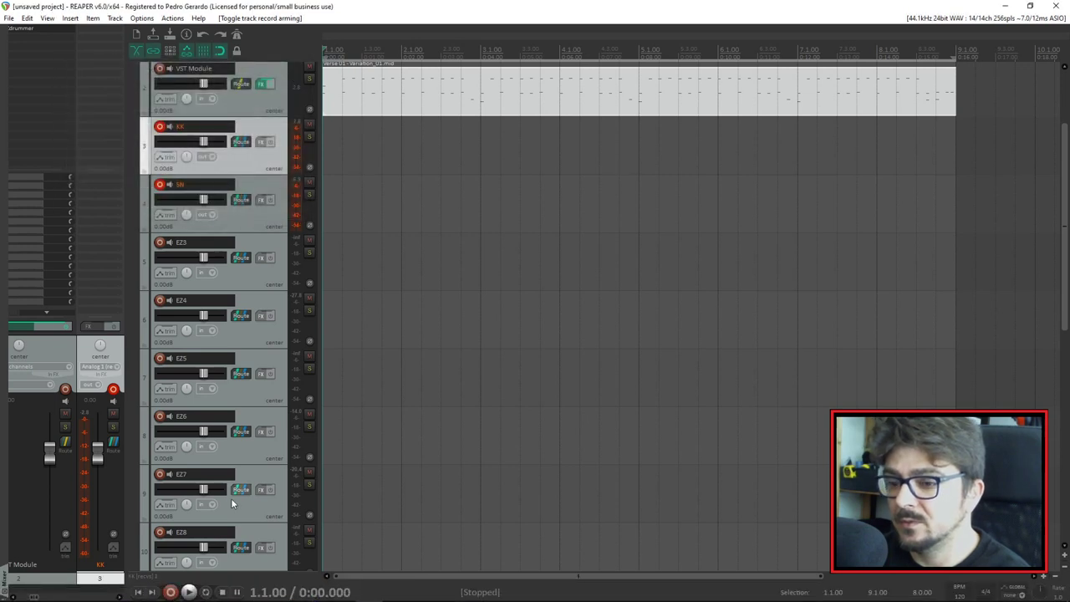
{"action": "left_click", "coordinate": [169, 592]}
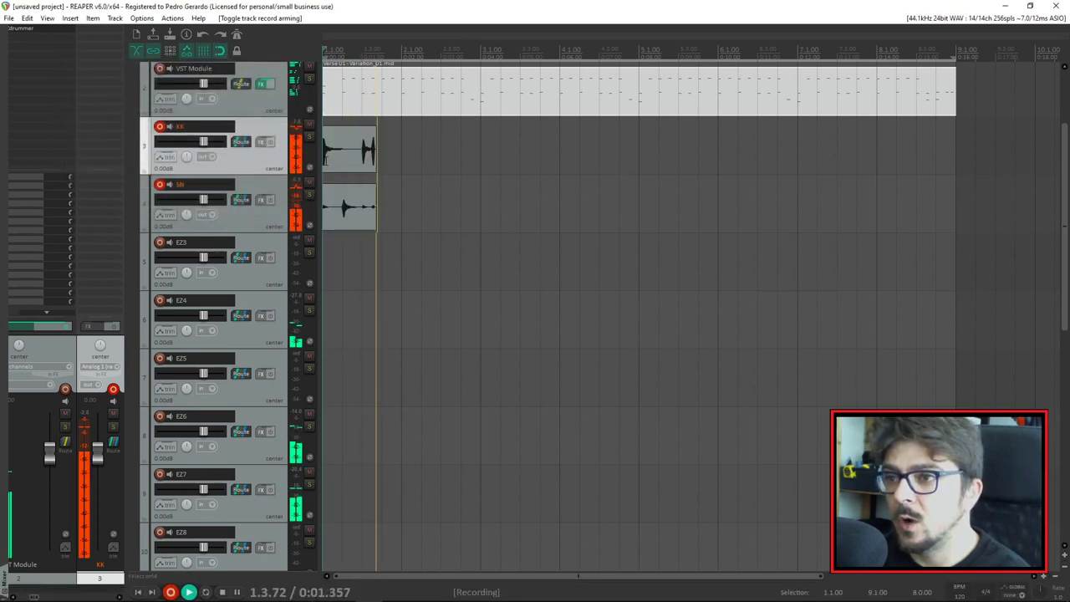
{"action": "scroll", "coordinate": [492, 289], "scroll_direction": "down", "scroll_amount": 2}
{"action": "scroll", "coordinate": [493, 289], "scroll_direction": "up", "scroll_amount": 2}
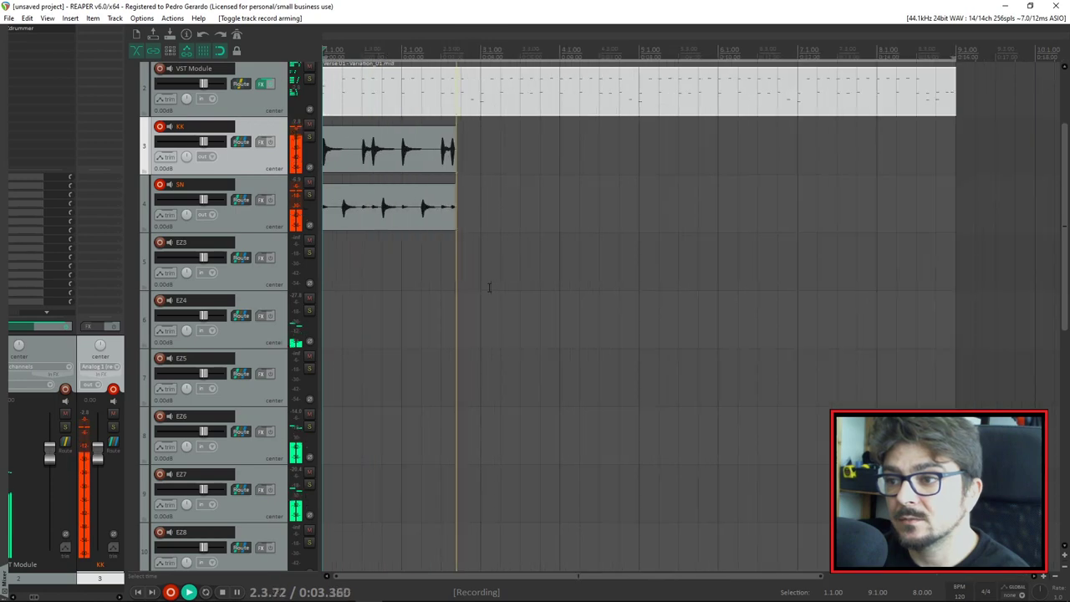
{"action": "scroll", "coordinate": [477, 303], "scroll_direction": "down", "scroll_amount": 3}
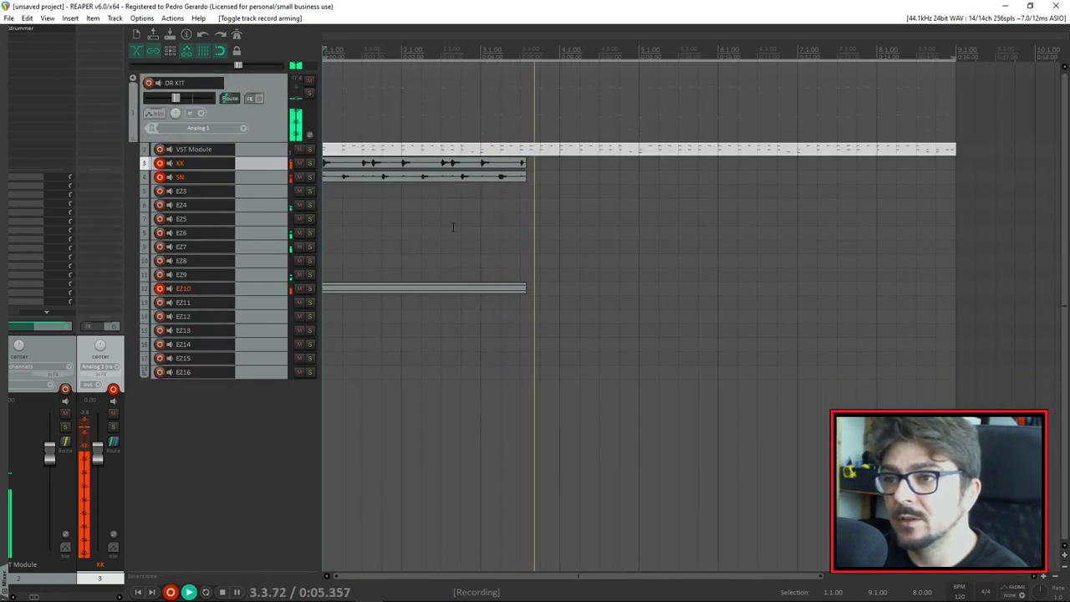
{"action": "key", "text": "space"}
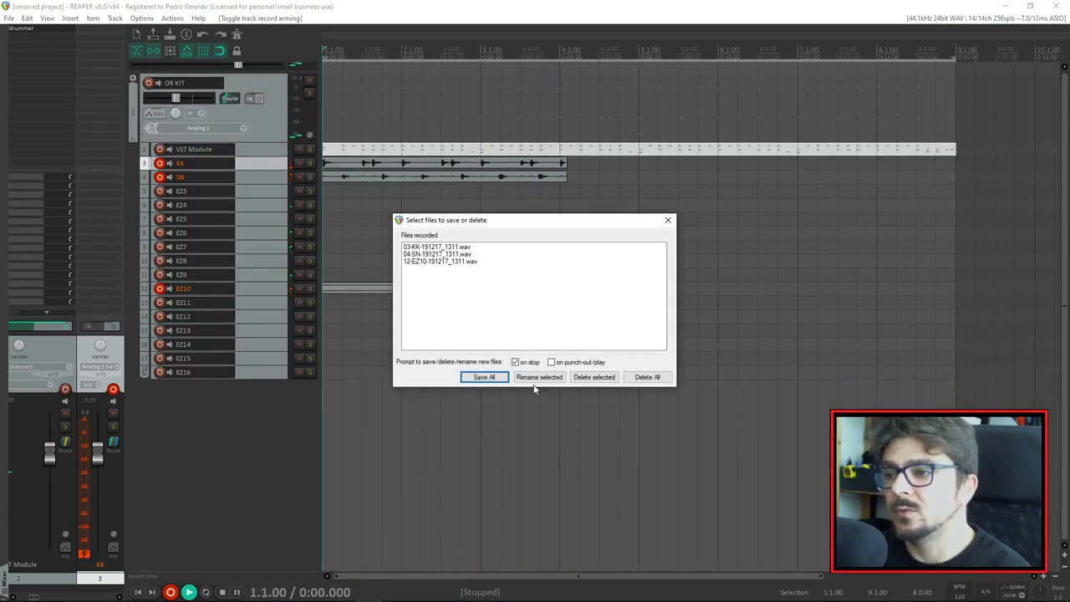
{"action": "left_click_drag", "start_coordinate": [476, 221], "coordinate": [554, 206]}
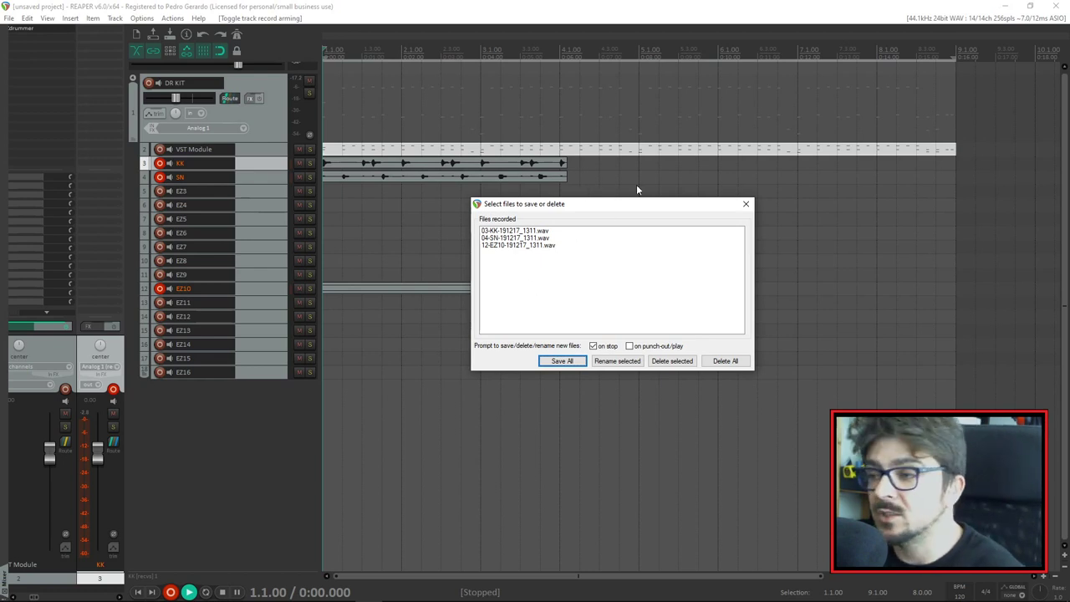
{"action": "left_click", "coordinate": [745, 205]}
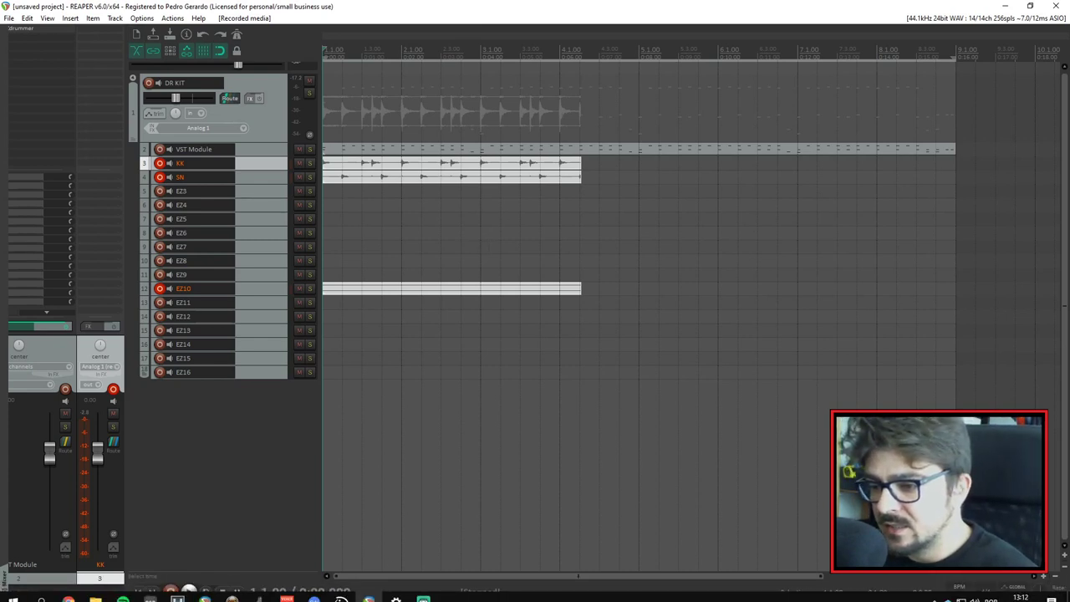
Switch to Snip & Sketch to read the viewer's comment about the shortcut palette, then return to REAPER
{"action": "mouse_move", "coordinate": [343, 592]}
{"action": "left_click", "coordinate": [341, 564]}
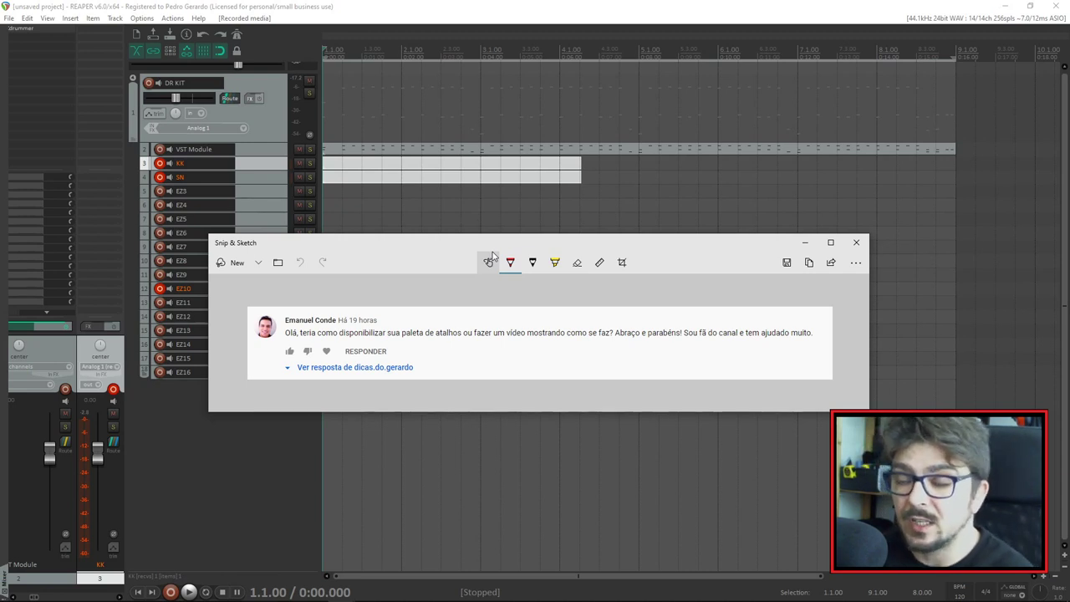
{"action": "key", "text": "alt+Tab"}
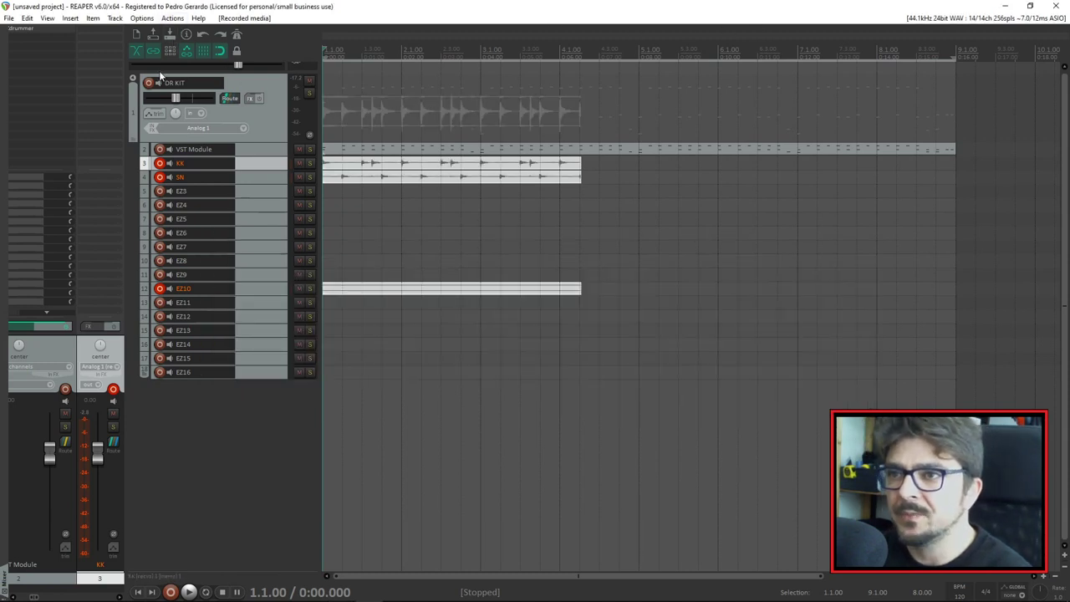
Open the preferences and view the General settings page
{"action": "left_click", "coordinate": [141, 17]}
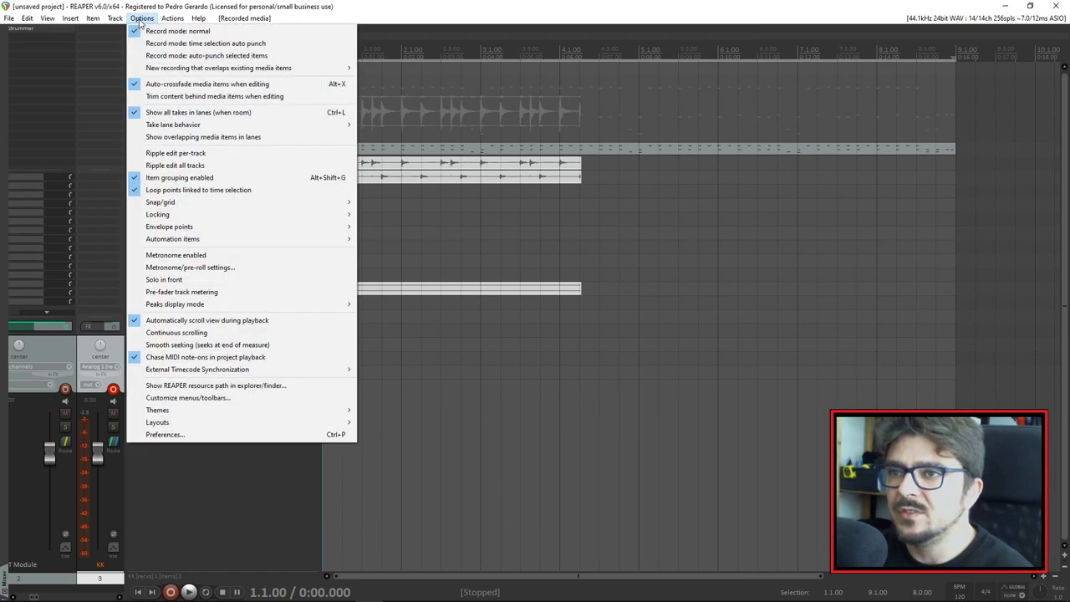
{"action": "left_click", "coordinate": [165, 435]}
{"action": "scroll", "coordinate": [368, 167], "scroll_direction": "up", "scroll_amount": 3}
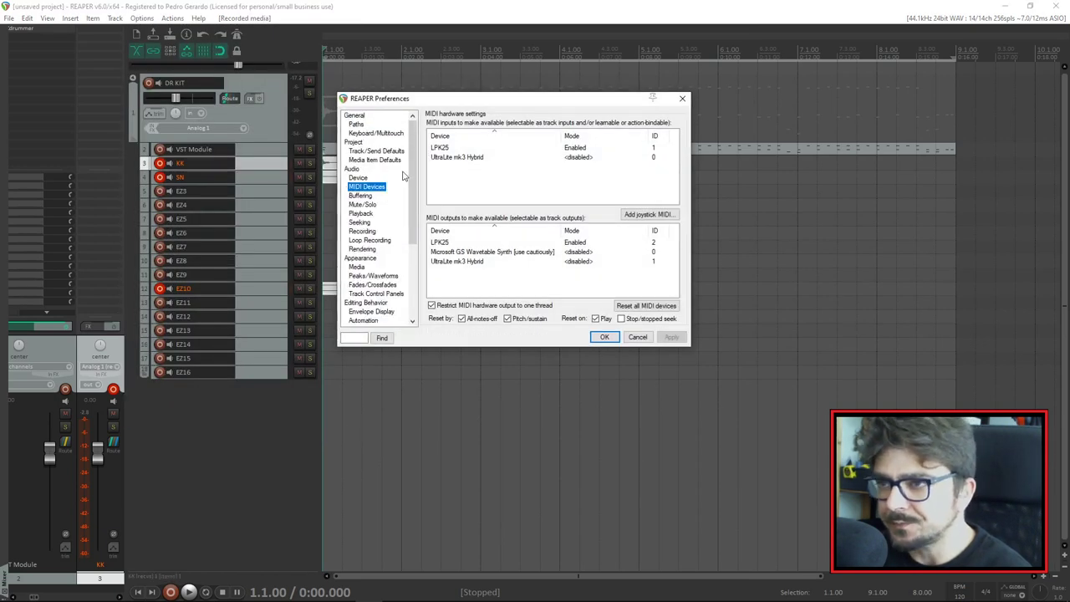
{"action": "left_click", "coordinate": [355, 116]}
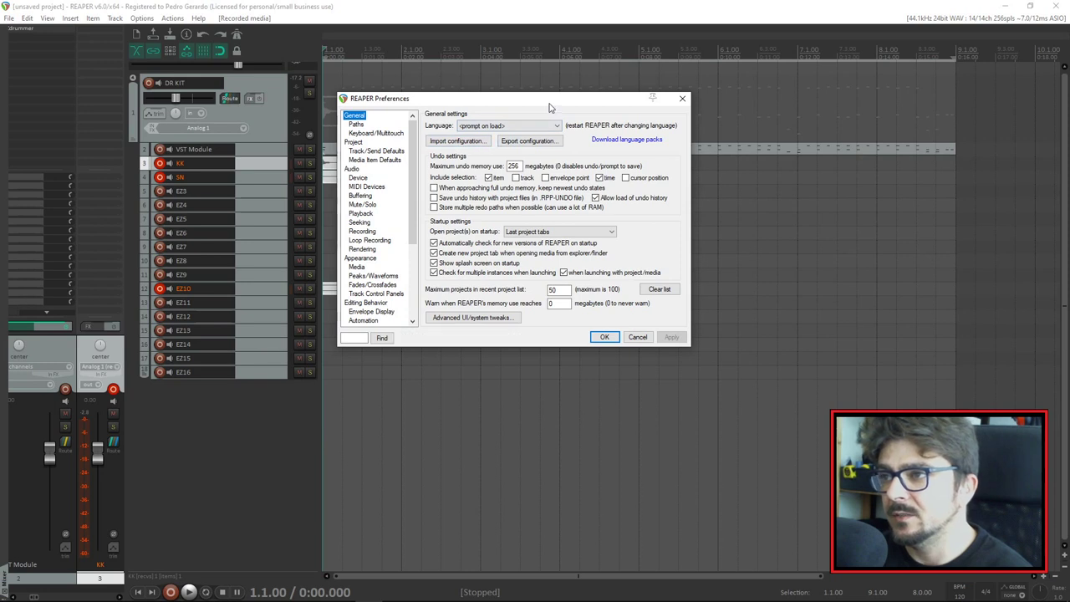
{"action": "mouse_move", "coordinate": [550, 107]}
{"action": "left_mouse_down"}
{"action": "mouse_move", "coordinate": [593, 105]}
{"action": "mouse_move", "coordinate": [534, 102]}
{"action": "left_mouse_up"}
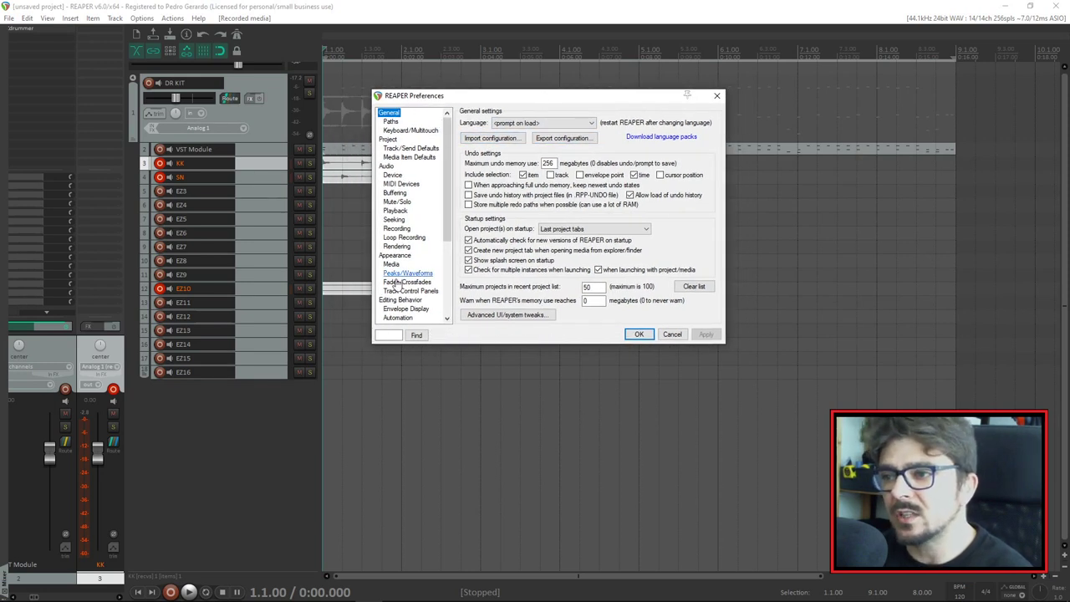
Show the Mouse Modifiers preferences and look through the list of available contexts
{"action": "left_click_drag", "start_coordinate": [450, 167], "coordinate": [449, 224]}
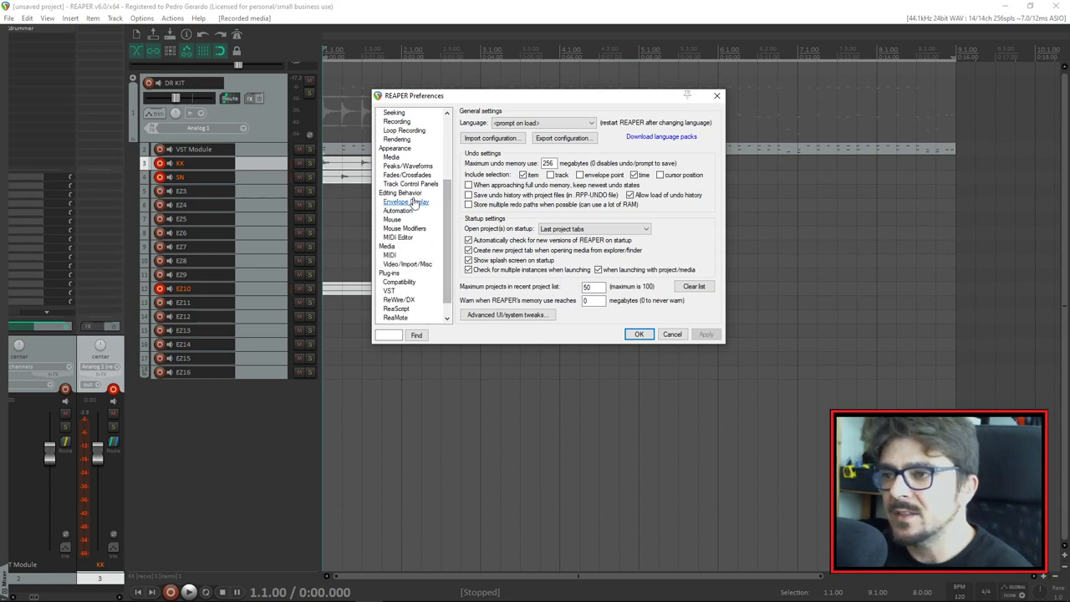
{"action": "left_click", "coordinate": [407, 229]}
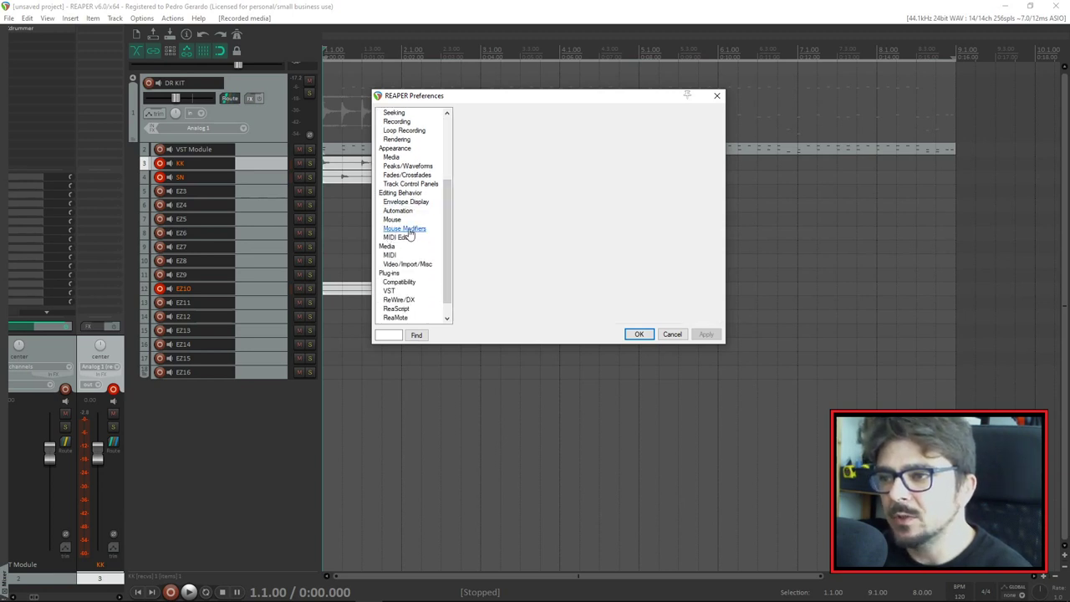
{"action": "left_click", "coordinate": [525, 123]}
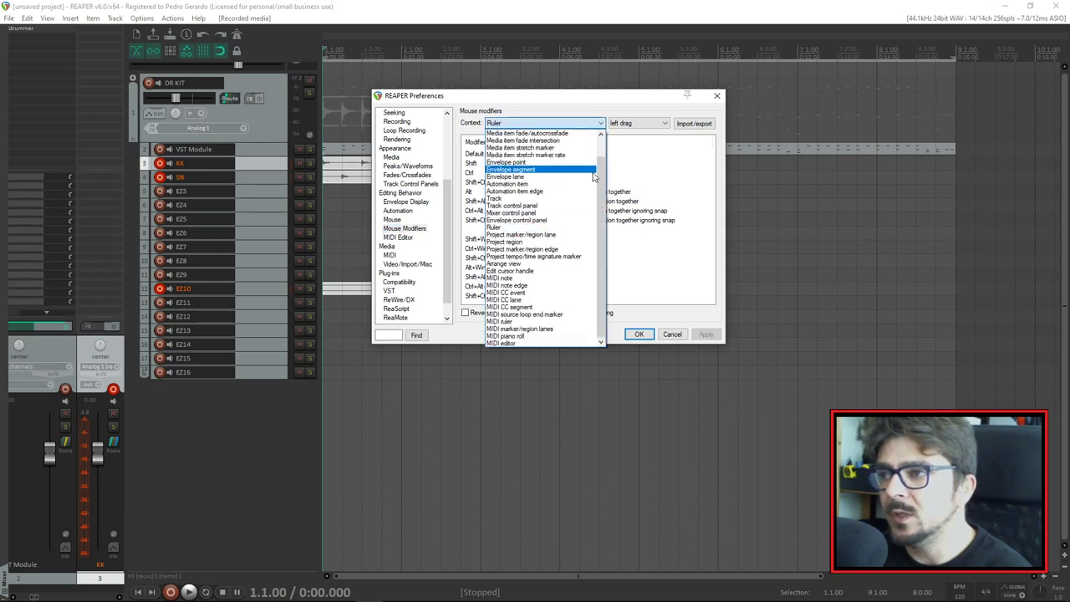
{"action": "scroll", "coordinate": [599, 153], "scroll_direction": "up", "scroll_amount": 1}
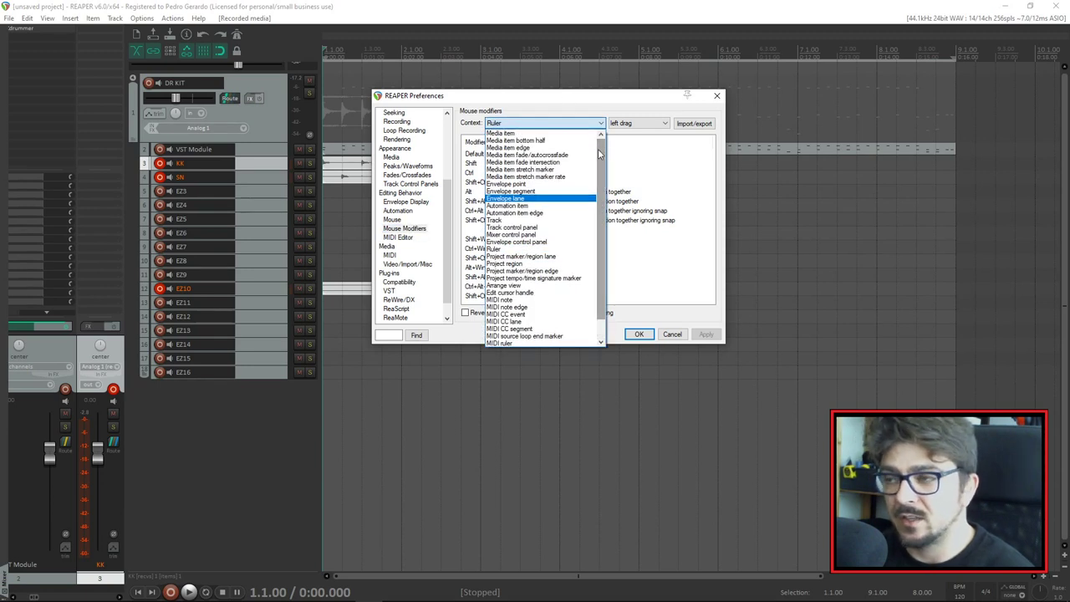
{"action": "scroll", "coordinate": [599, 153], "scroll_direction": "down", "scroll_amount": 1}
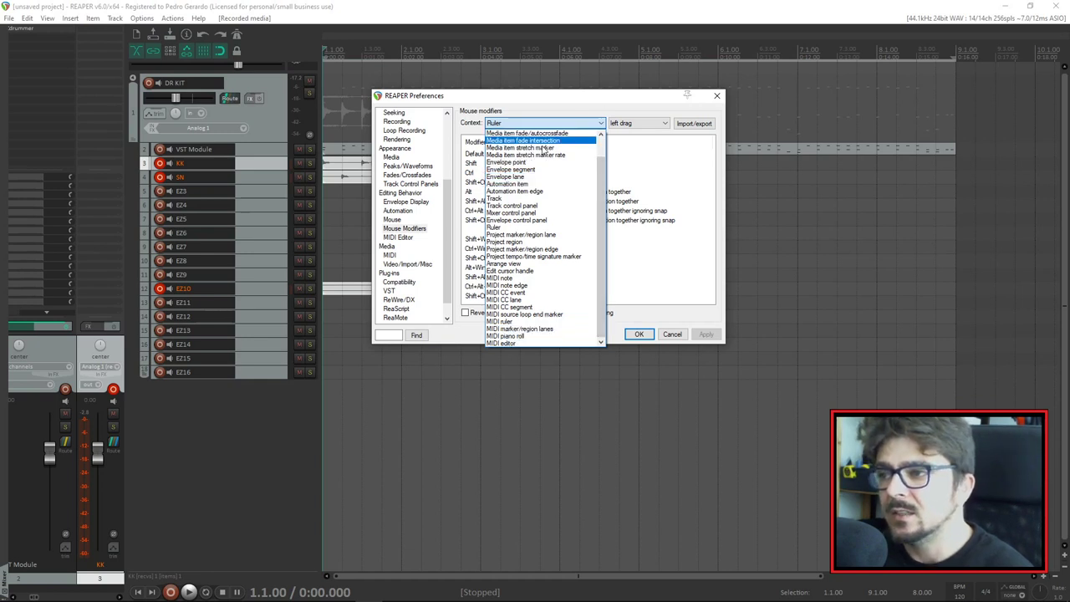
{"action": "left_click", "coordinate": [544, 102]}
{"action": "left_click_drag", "start_coordinate": [543, 102], "coordinate": [523, 129]}
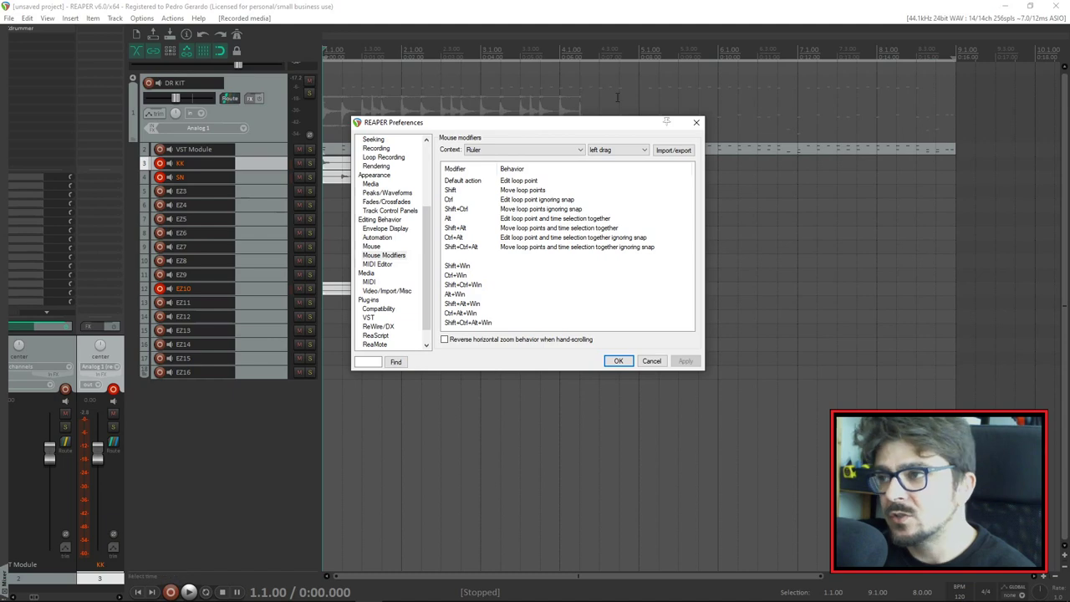
Display the mouse modifiers assigned to middle click in the Arrange view context
{"action": "left_click", "coordinate": [619, 150]}
{"action": "left_click", "coordinate": [620, 150]}
{"action": "left_click", "coordinate": [559, 151]}
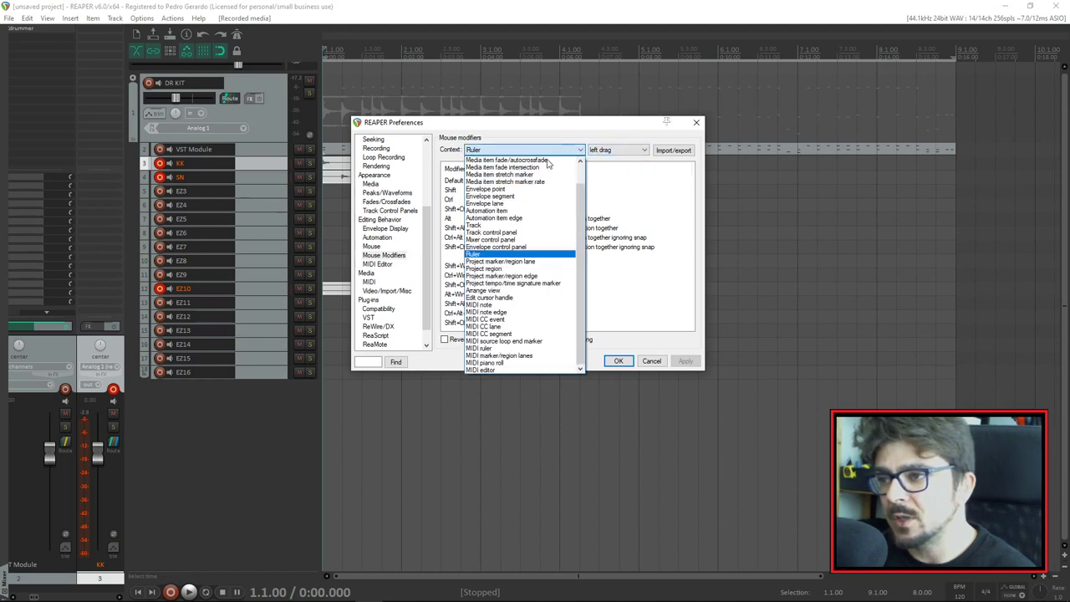
{"action": "left_click", "coordinate": [514, 291]}
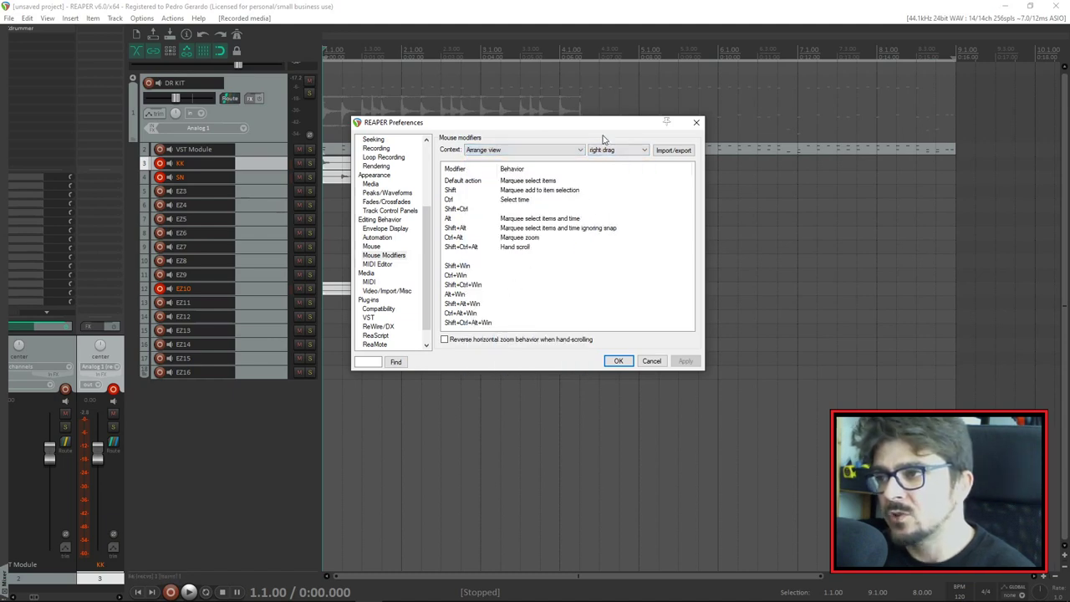
{"action": "left_click_drag", "start_coordinate": [618, 127], "coordinate": [683, 217]}
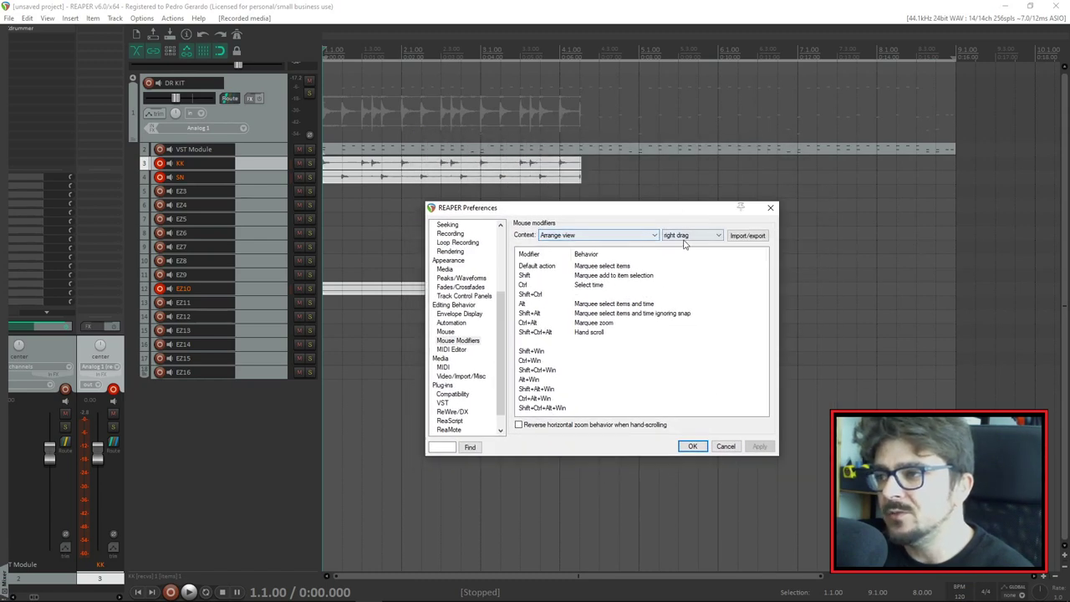
{"action": "left_click", "coordinate": [705, 237]}
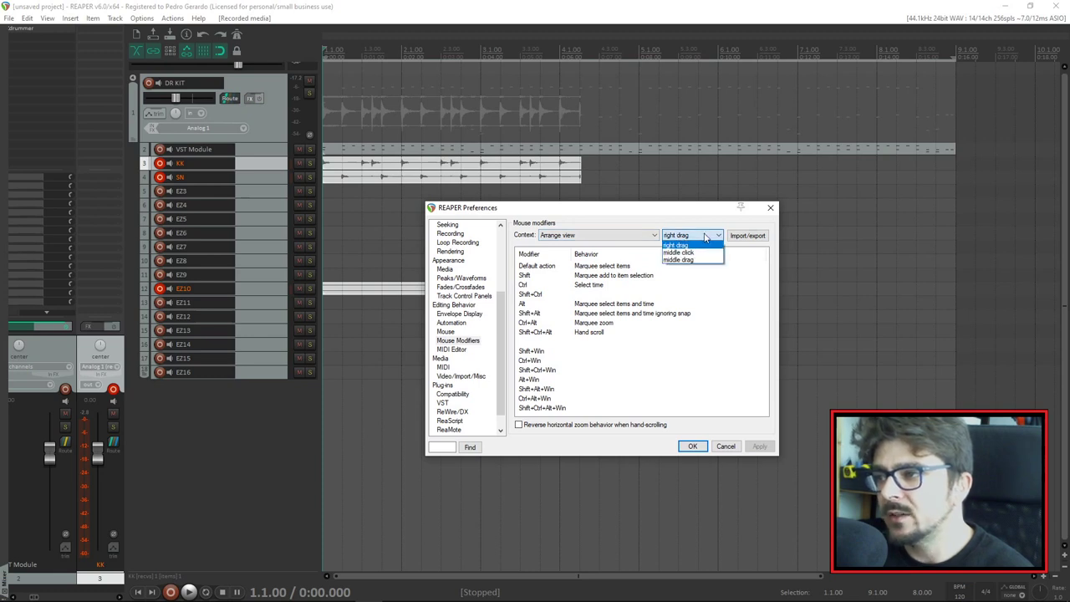
{"action": "left_click", "coordinate": [679, 252]}
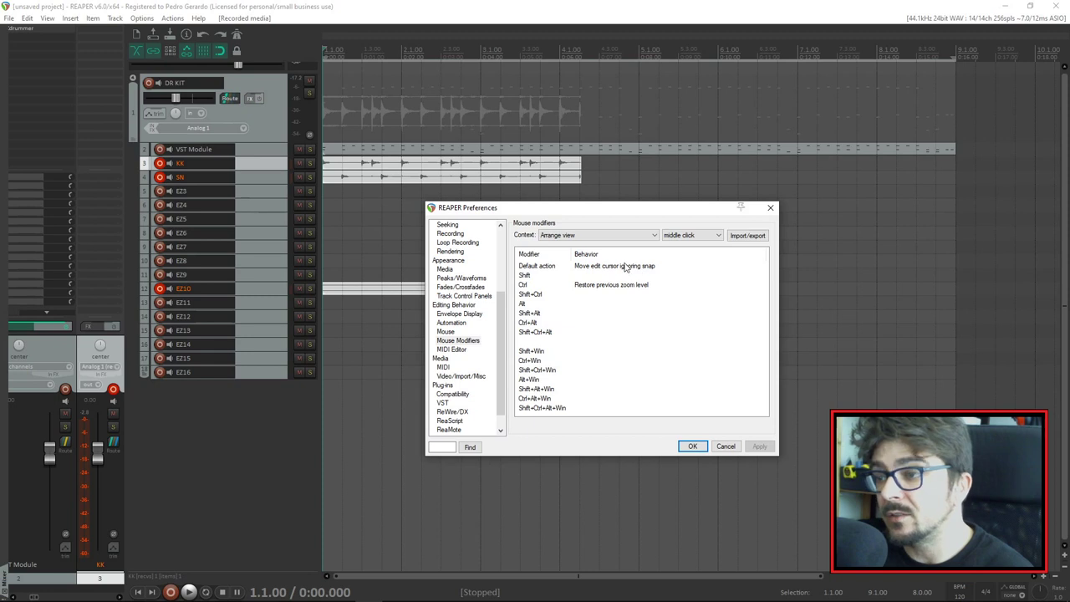
{"action": "left_click_drag", "start_coordinate": [698, 210], "coordinate": [622, 206]}
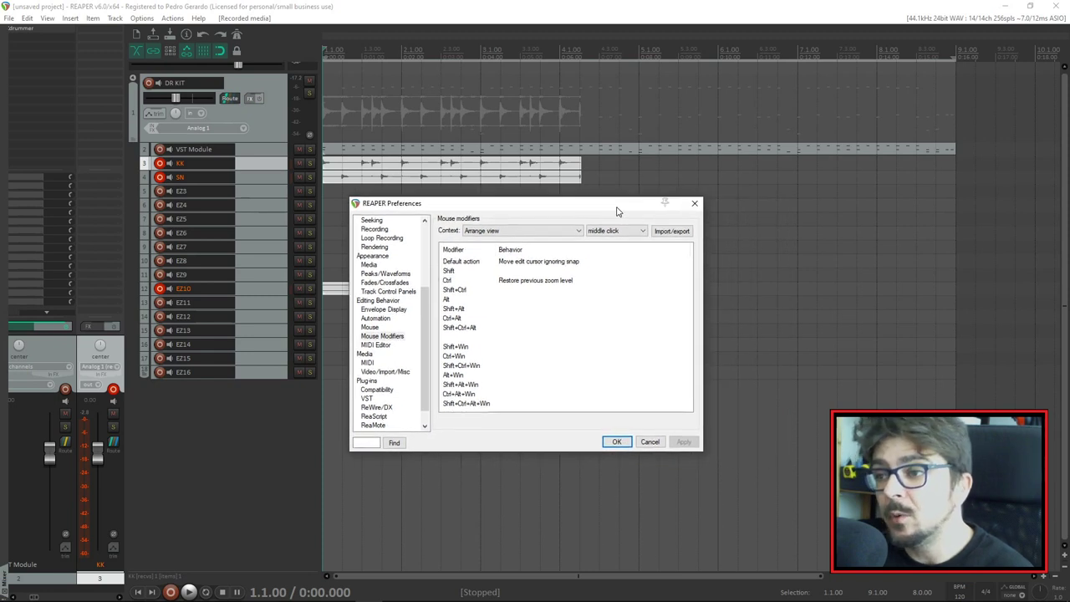
Review the import/export options for mouse modifiers and the other available contexts, keeping Arrange view selected
{"action": "left_click", "coordinate": [670, 236]}
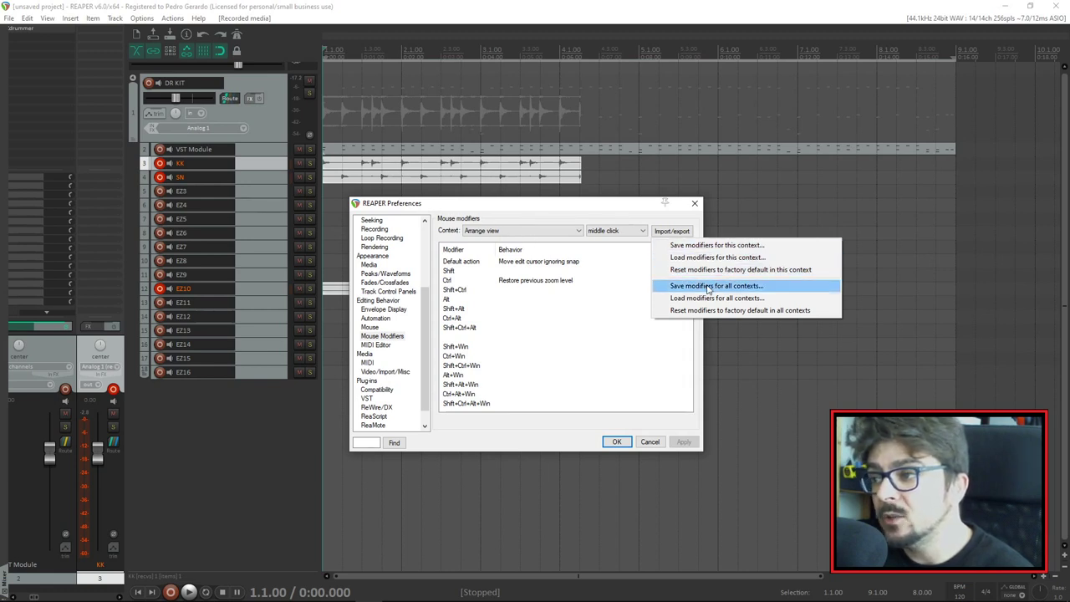
{"action": "left_click", "coordinate": [575, 231]}
{"action": "left_click", "coordinate": [576, 231]}
{"action": "scroll", "coordinate": [562, 306], "scroll_direction": "up", "scroll_amount": 5}
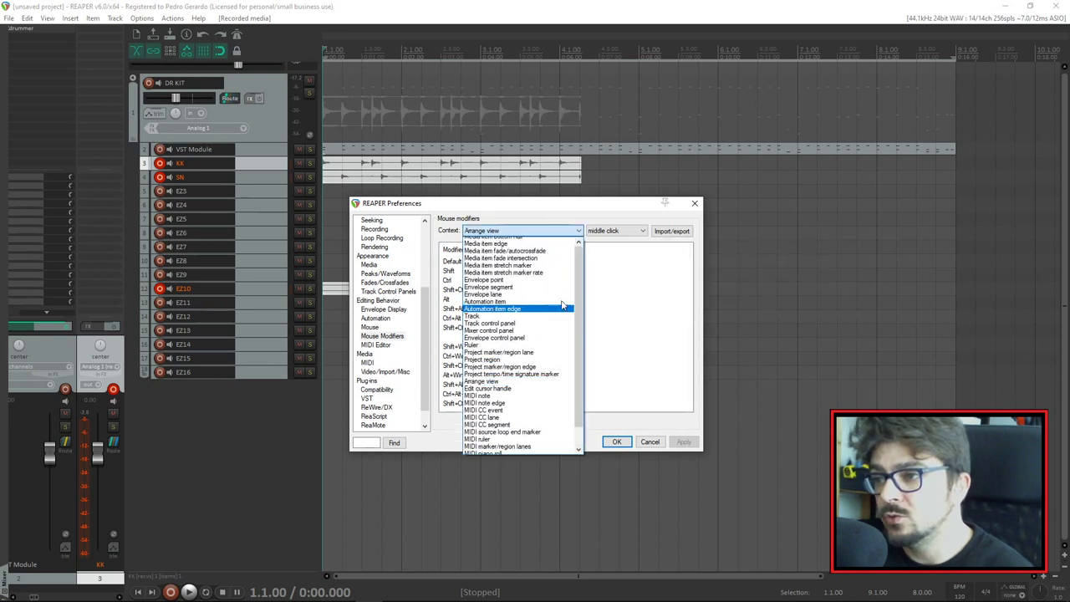
{"action": "scroll", "coordinate": [552, 366], "scroll_direction": "up", "scroll_amount": 2}
{"action": "left_click", "coordinate": [614, 210]}
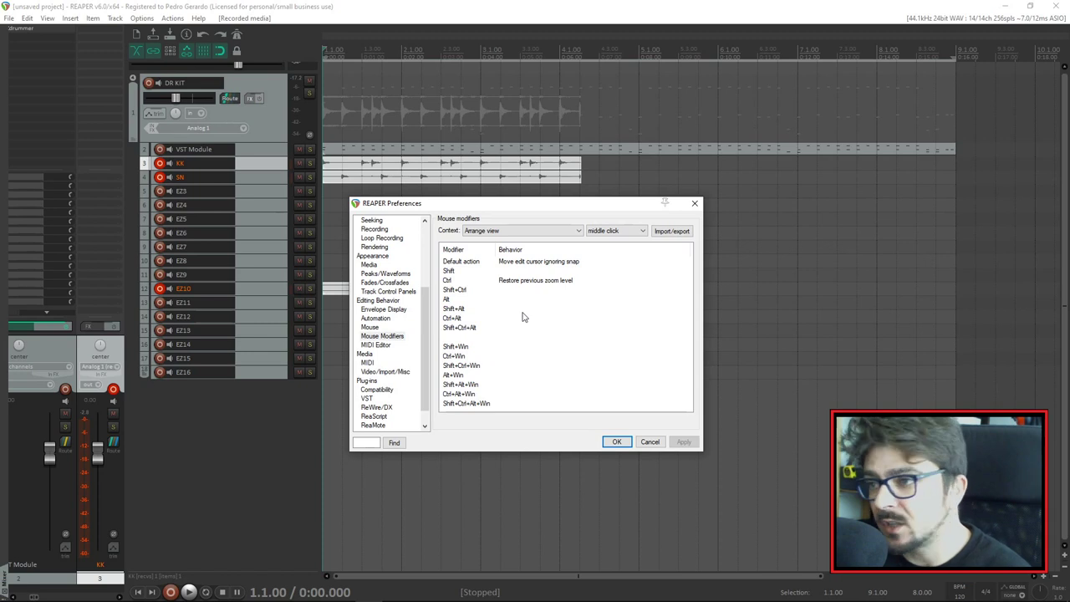
{"action": "left_click_drag", "start_coordinate": [586, 210], "coordinate": [571, 205]}
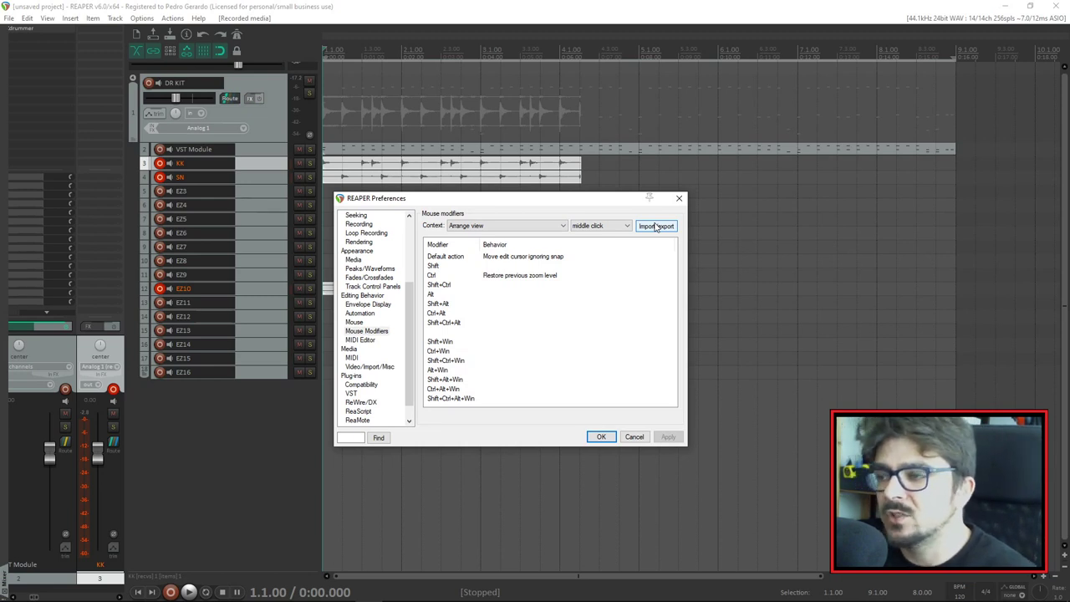
Revisit the General and Mouse Modifiers preference pages, then close the preferences
{"action": "scroll", "coordinate": [399, 321], "scroll_direction": "up", "scroll_amount": 5}
{"action": "left_click", "coordinate": [351, 215]}
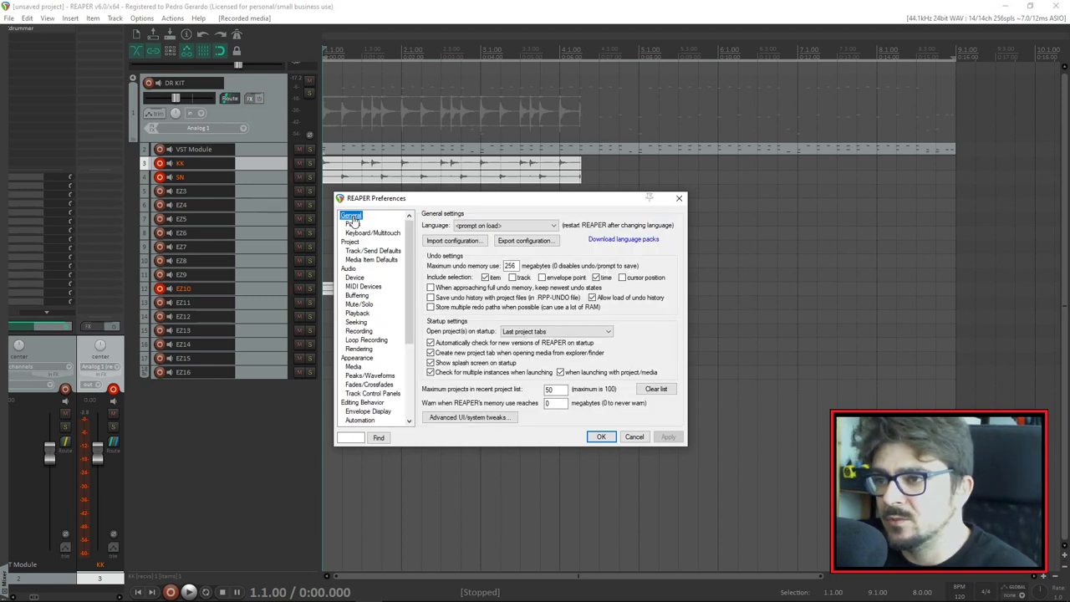
{"action": "scroll", "coordinate": [397, 251], "scroll_direction": "down", "scroll_amount": 5}
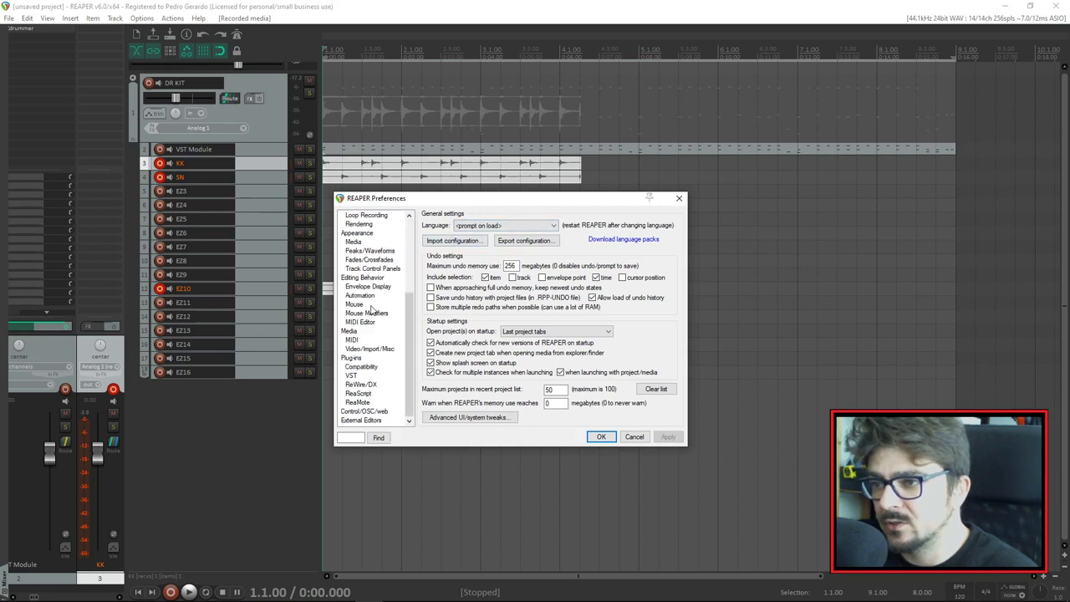
{"action": "left_click", "coordinate": [366, 313]}
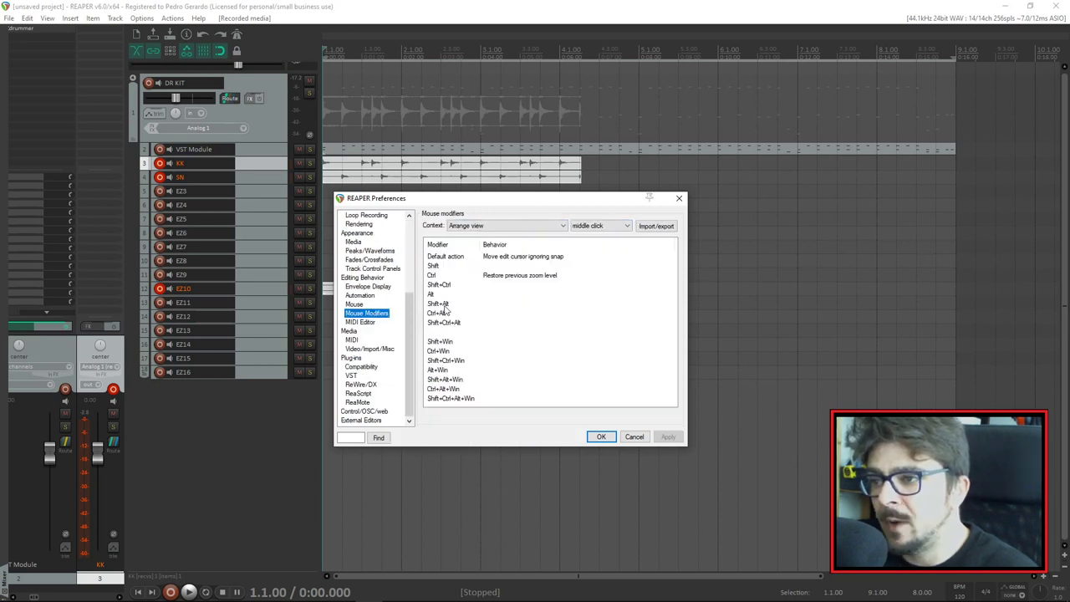
{"action": "left_click", "coordinate": [679, 198]}
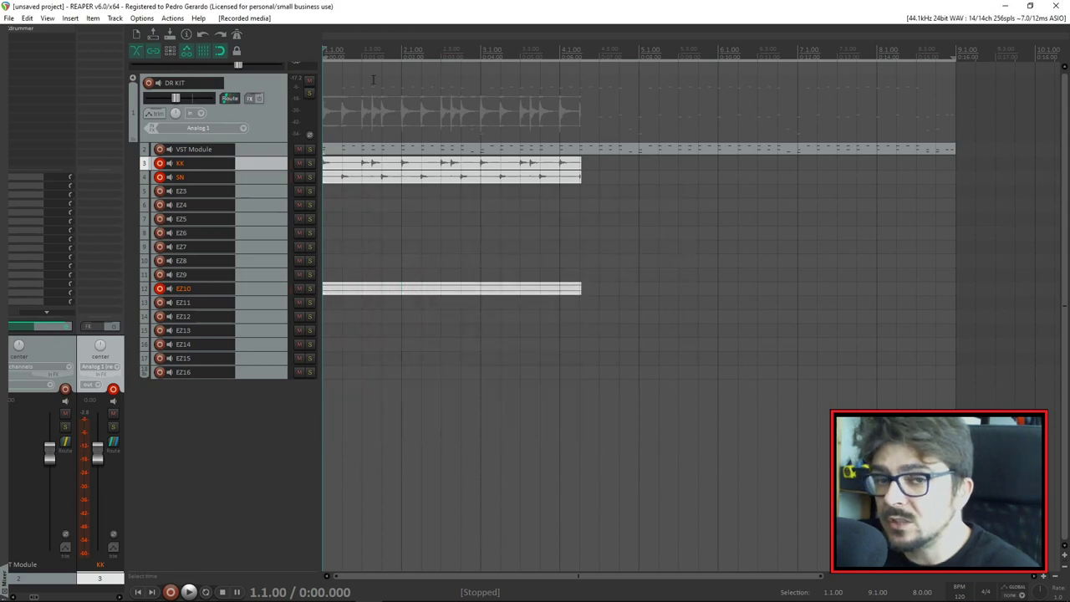
Open the action list, enlarge its window and look through the actions and their assigned shortcuts
{"action": "left_click", "coordinate": [173, 18]}
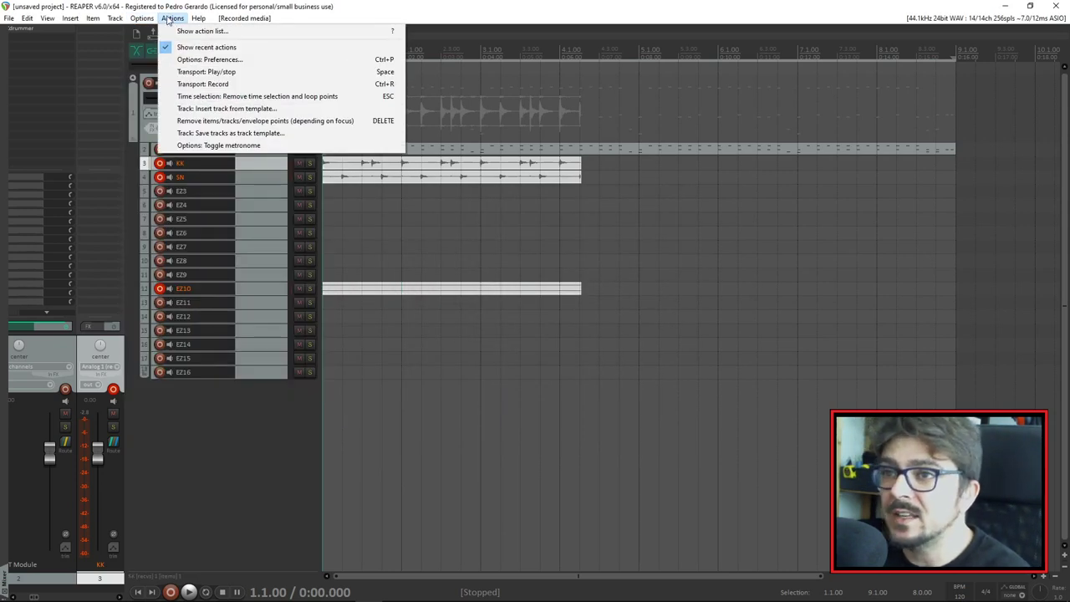
{"action": "left_click", "coordinate": [224, 32]}
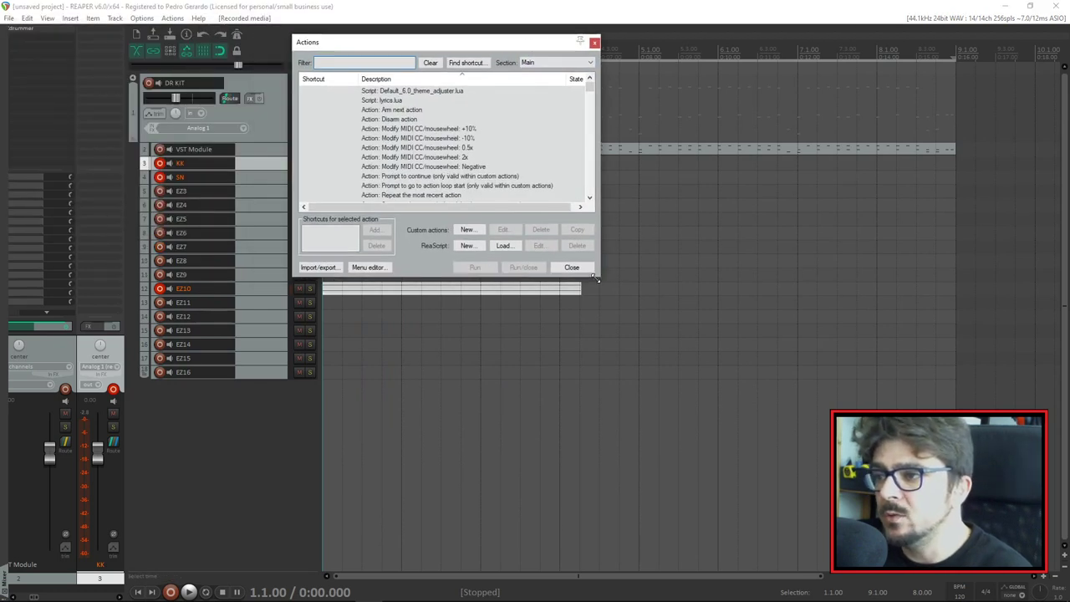
{"action": "left_click_drag", "start_coordinate": [597, 278], "coordinate": [815, 535]}
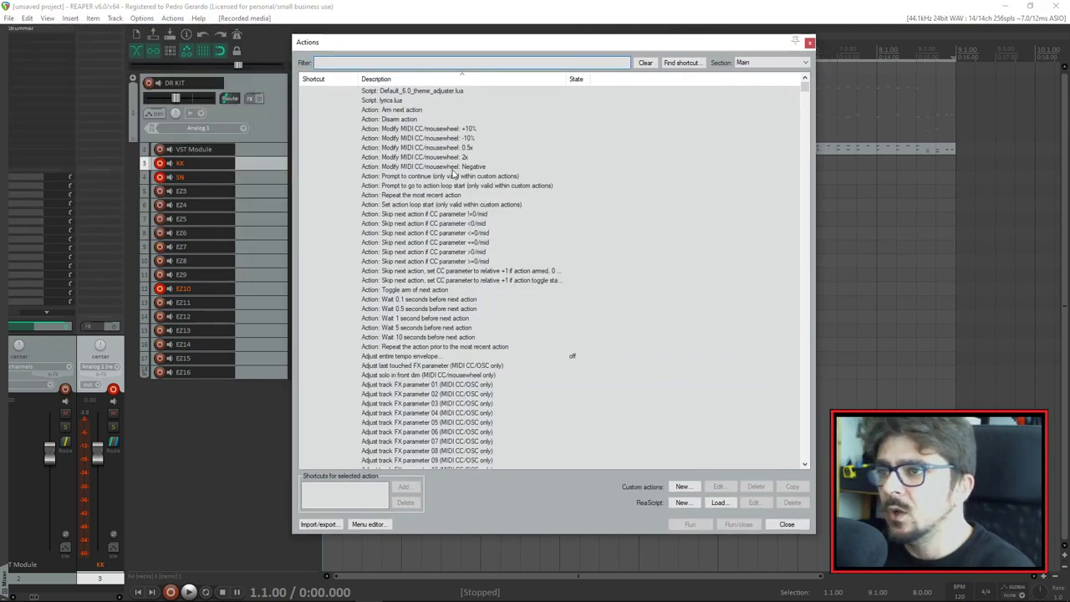
{"action": "scroll", "coordinate": [452, 184], "scroll_direction": "down", "scroll_amount": 20}
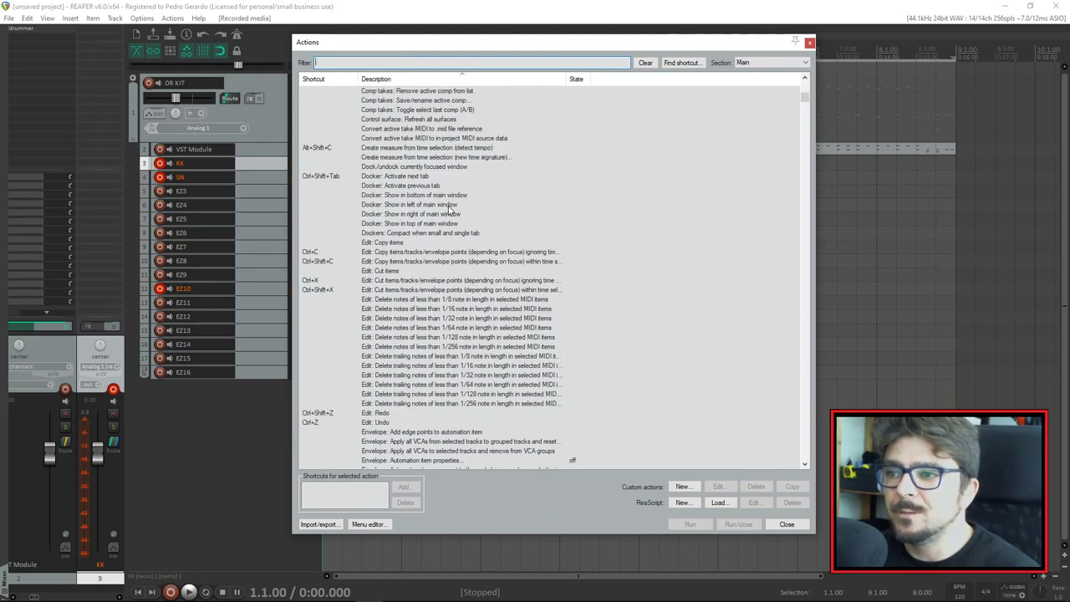
{"action": "scroll", "coordinate": [449, 211], "scroll_direction": "down", "scroll_amount": 2}
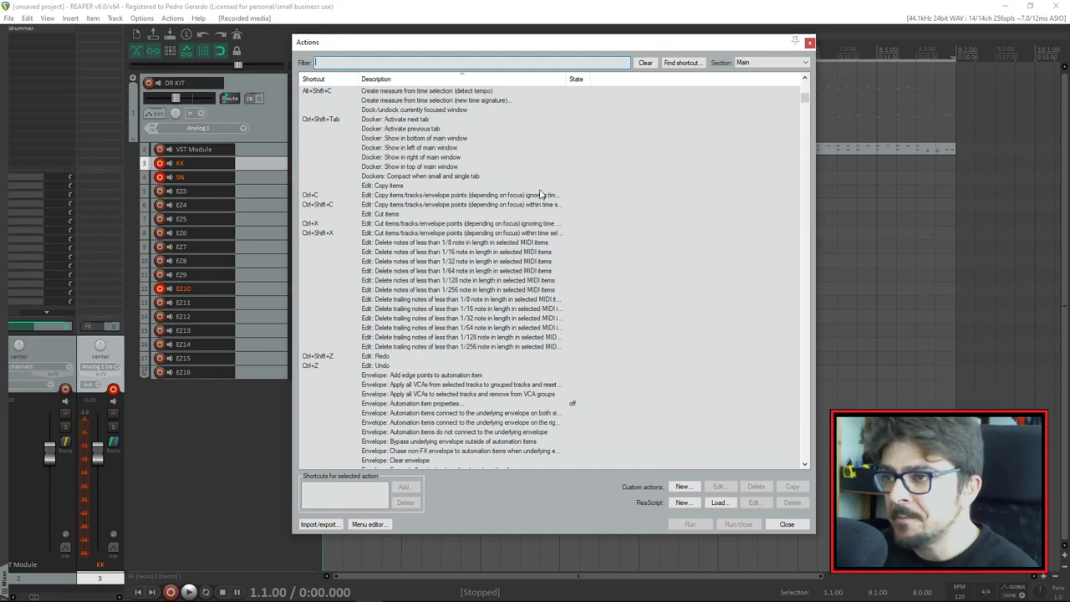
{"action": "scroll", "coordinate": [539, 221], "scroll_direction": "down", "scroll_amount": 4}
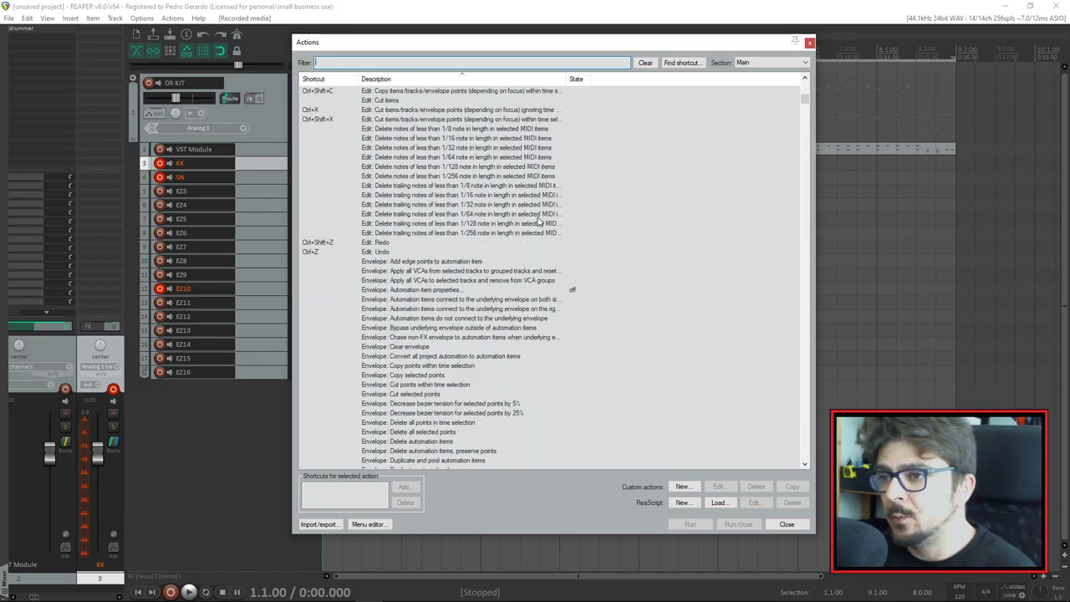
Find the action assigned to the Space shortcut and select that shortcut among the action's assignments
{"action": "left_click", "coordinate": [692, 65]}
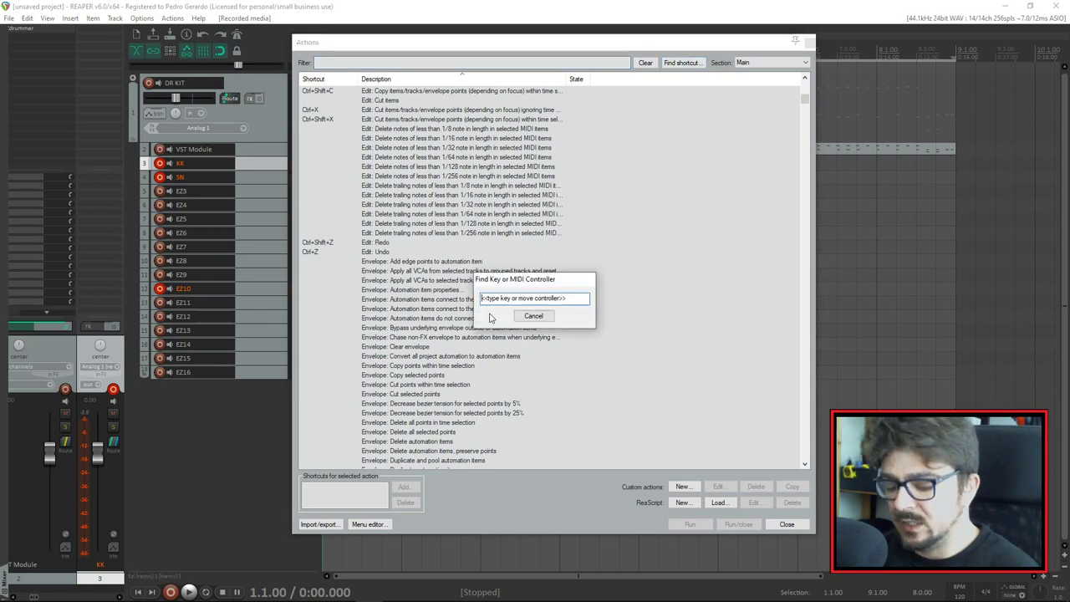
{"action": "key", "text": "space"}
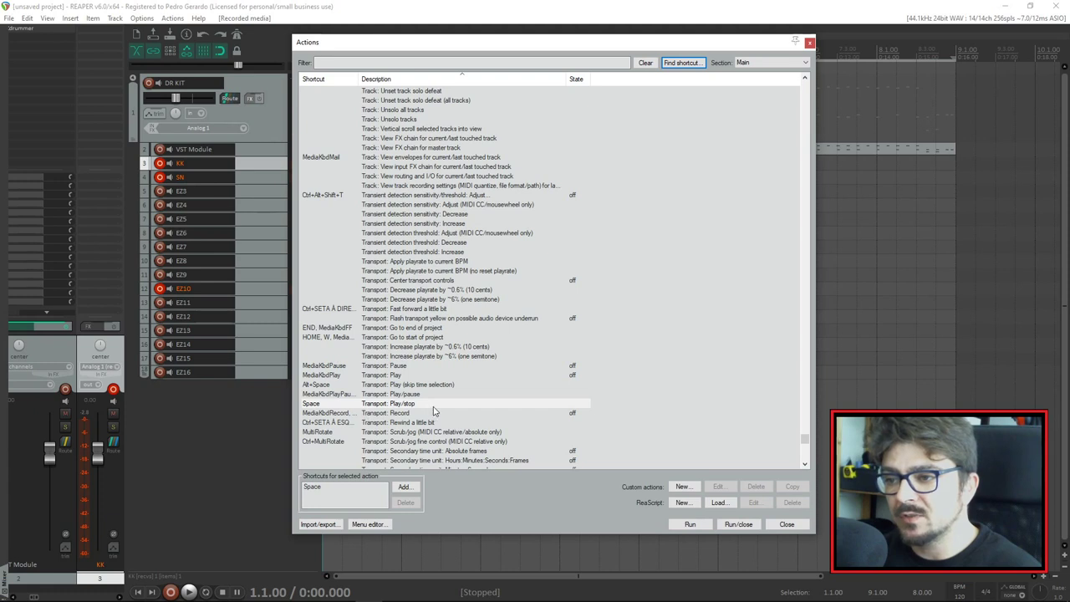
{"action": "left_click", "coordinate": [312, 407]}
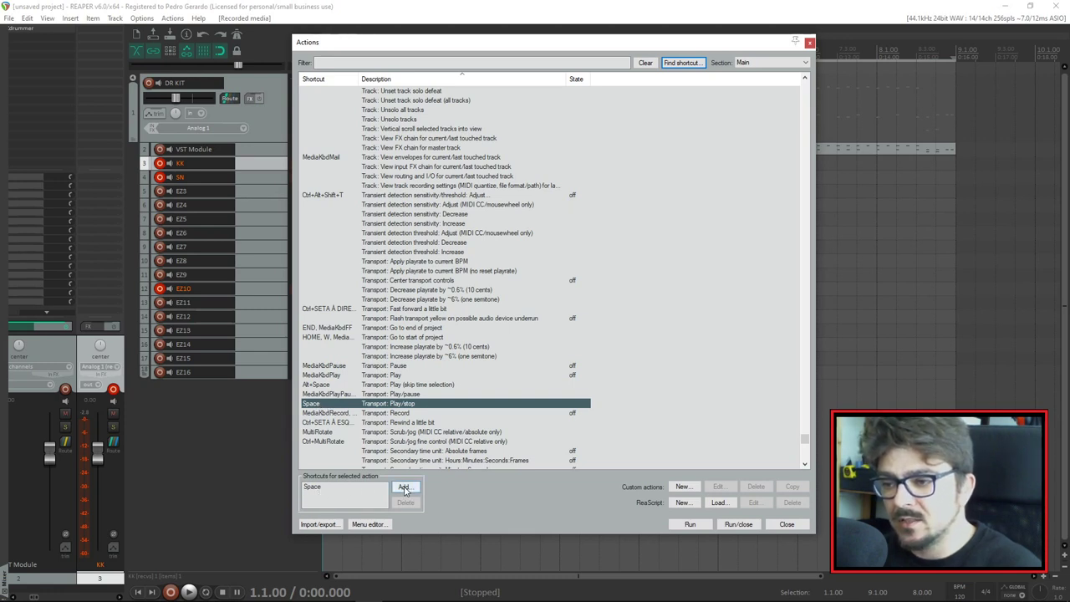
{"action": "left_click", "coordinate": [320, 492]}
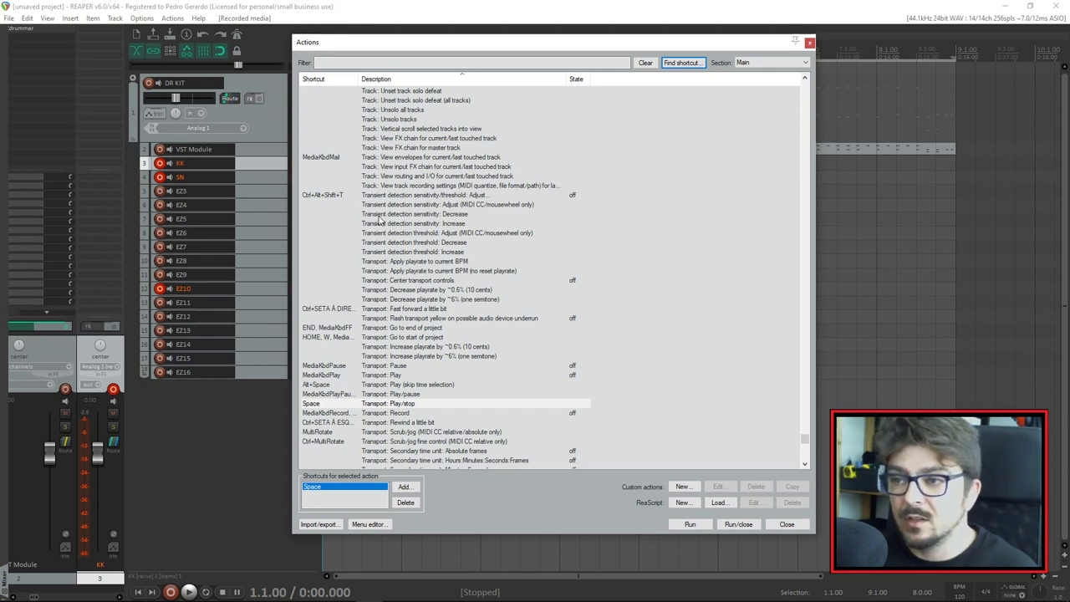
{"action": "scroll", "coordinate": [326, 364], "scroll_direction": "down", "scroll_amount": 4}
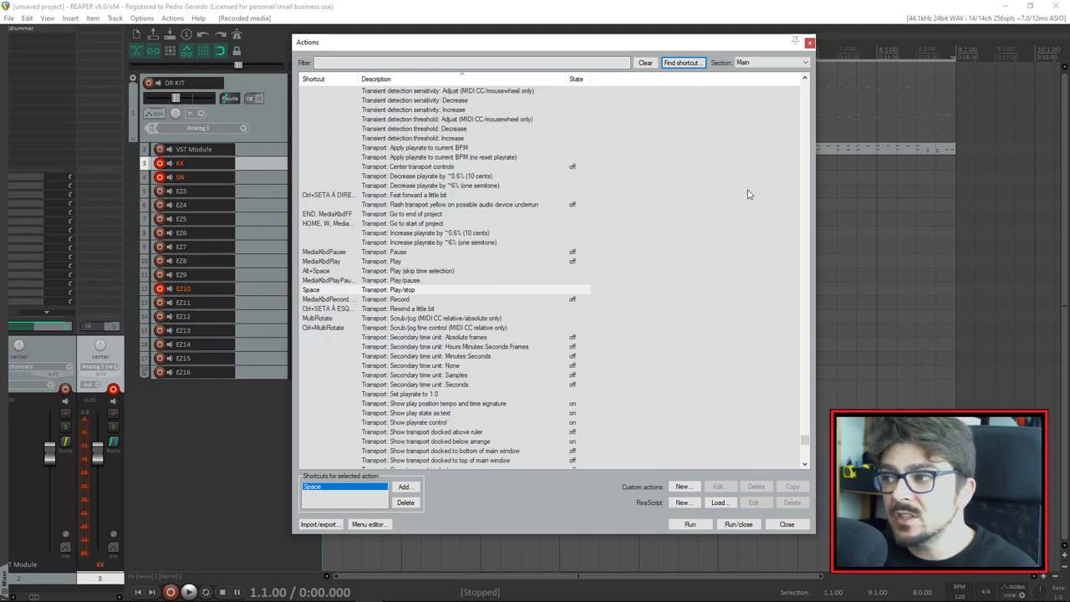
Look through the time selection, toggle and toolbar actions in the action list, and reposition its window slightly lower
{"action": "left_click_drag", "start_coordinate": [807, 443], "coordinate": [807, 299]}
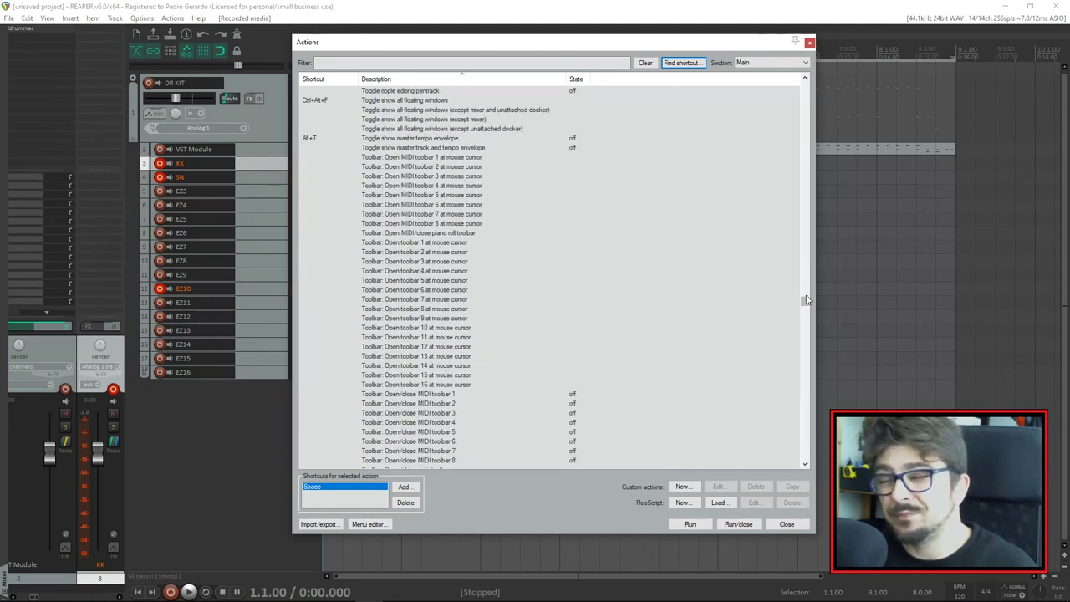
{"action": "scroll", "coordinate": [416, 245], "scroll_direction": "up", "scroll_amount": 4}
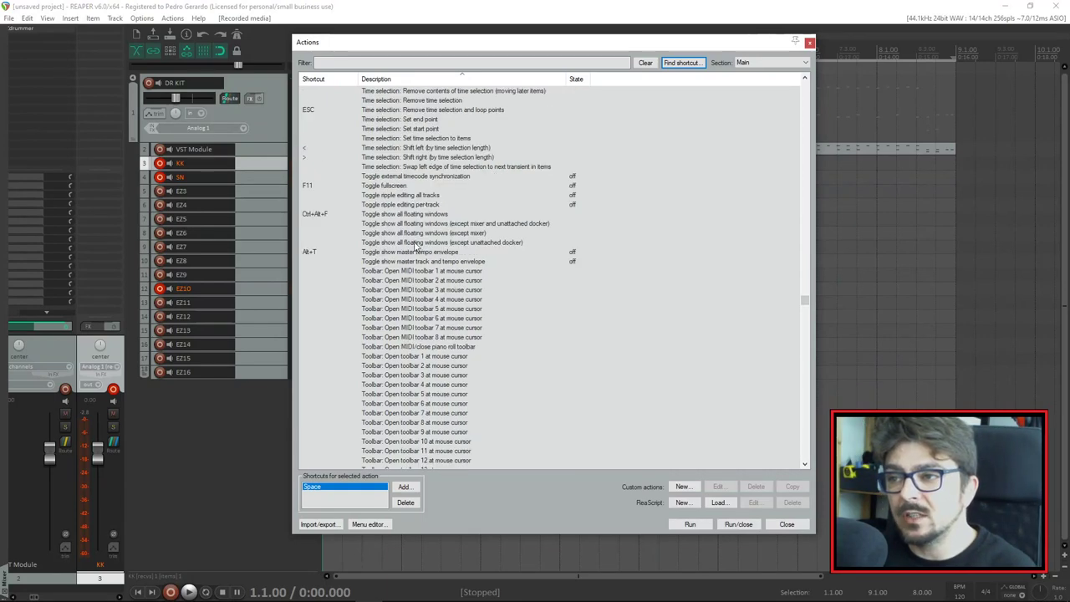
{"action": "left_click_drag", "start_coordinate": [561, 44], "coordinate": [571, 67]}
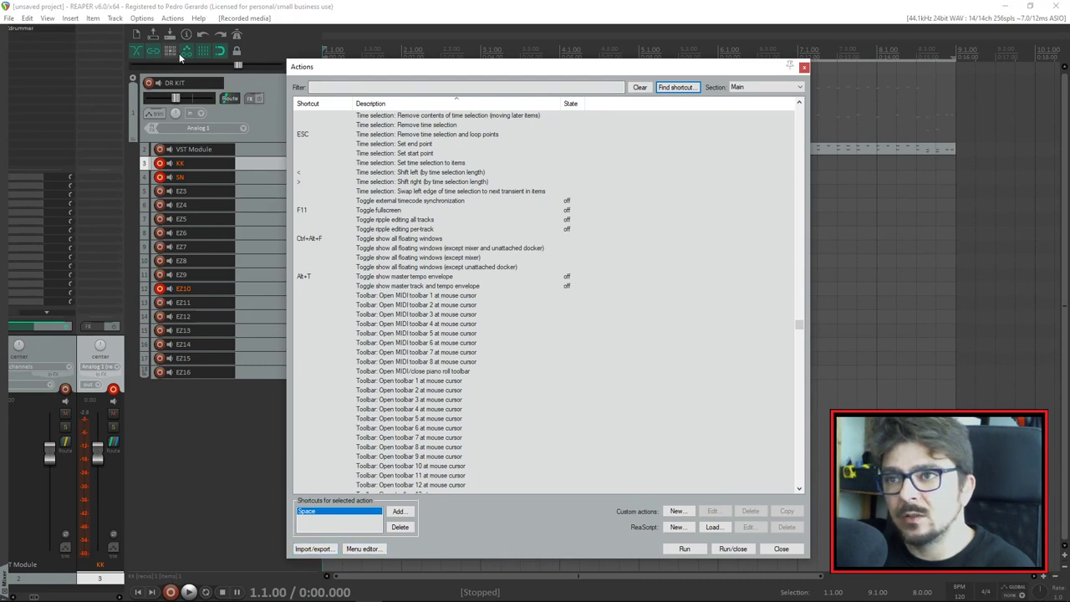
Review the configuration import/export options on the General preferences page and the import/export options of the action list
{"action": "left_click", "coordinate": [142, 18]}
{"action": "left_click", "coordinate": [168, 434]}
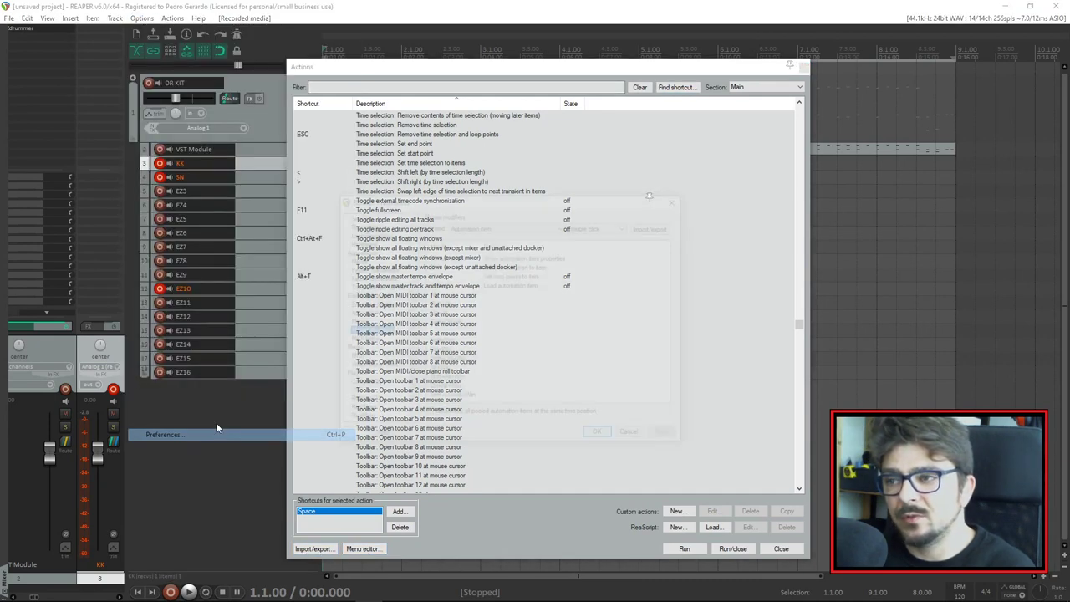
{"action": "scroll", "coordinate": [390, 279], "scroll_direction": "up", "scroll_amount": 5}
{"action": "left_click", "coordinate": [351, 215]}
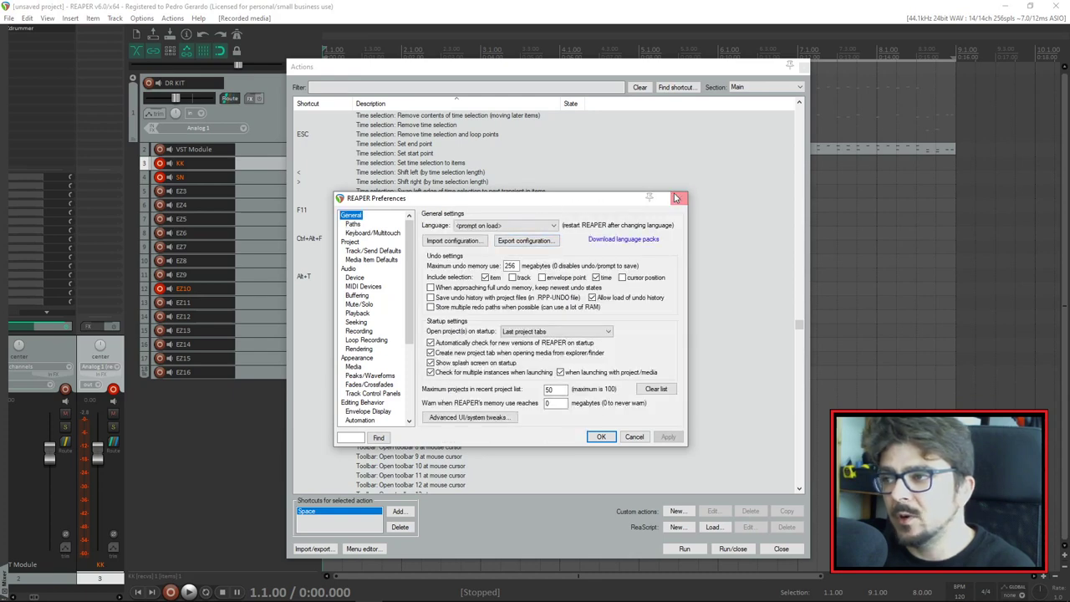
{"action": "scroll", "coordinate": [368, 335], "scroll_direction": "down", "scroll_amount": 5}
{"action": "key", "text": "Escape"}
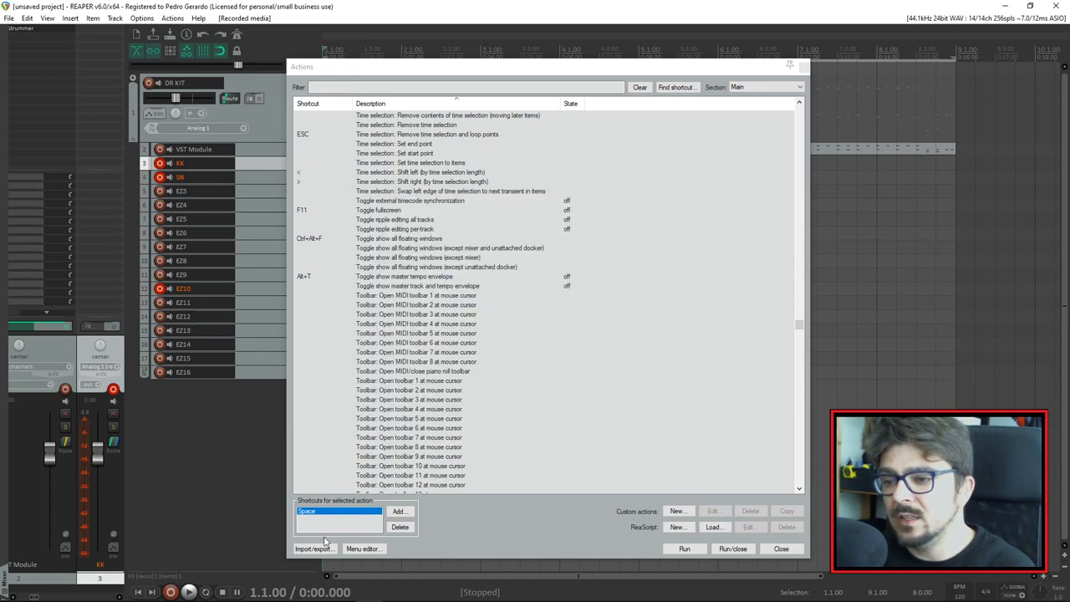
{"action": "left_click", "coordinate": [314, 548]}
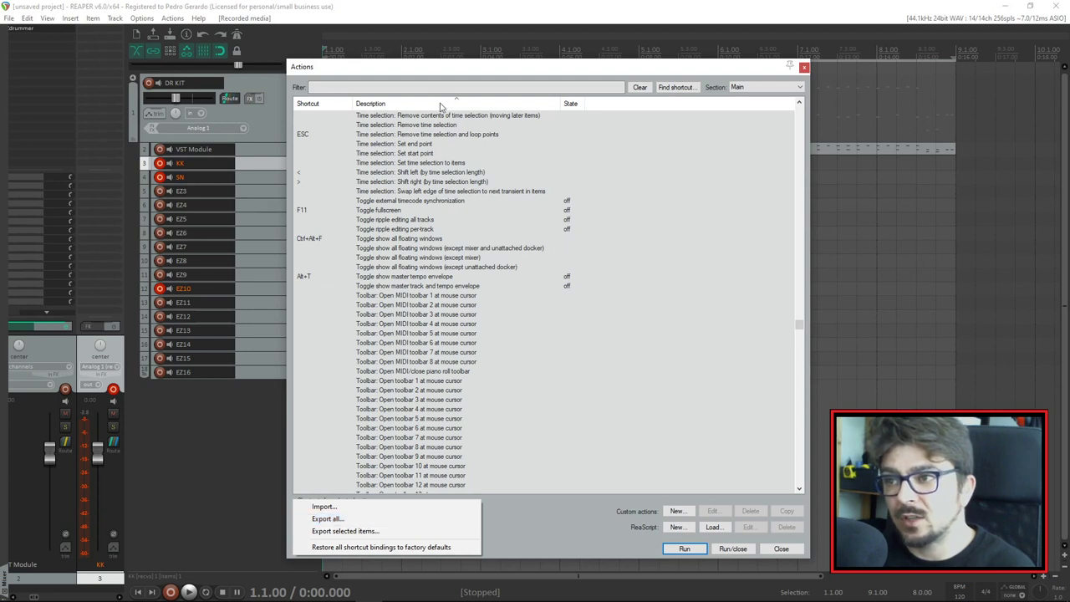
{"action": "left_click", "coordinate": [716, 99]}
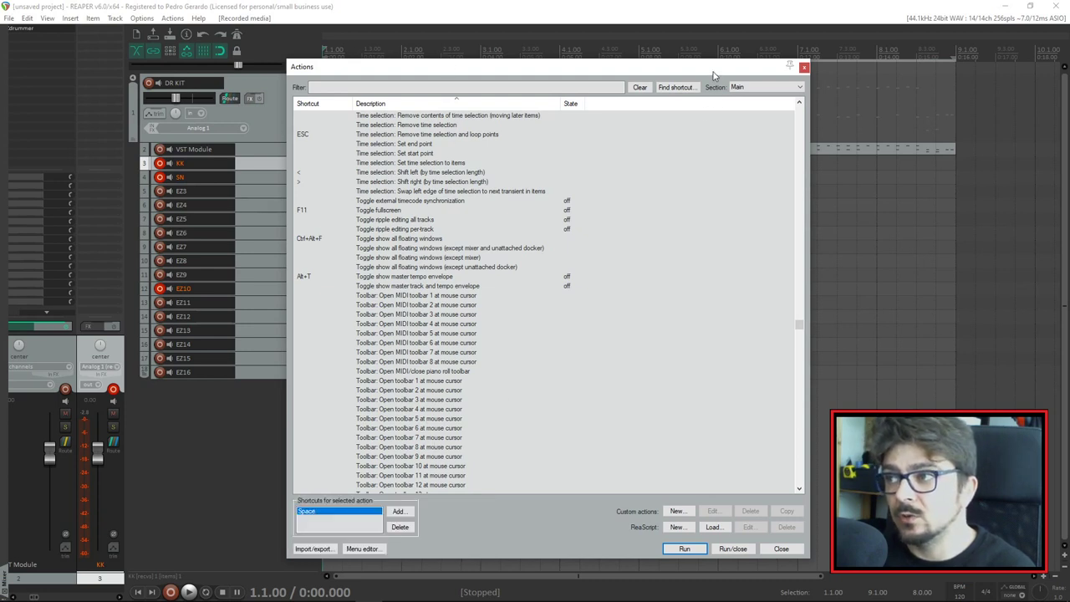
View the action list's MIDI Editor and MIDI Event List Editor sections, and switch back to the Main section
{"action": "left_click", "coordinate": [757, 89]}
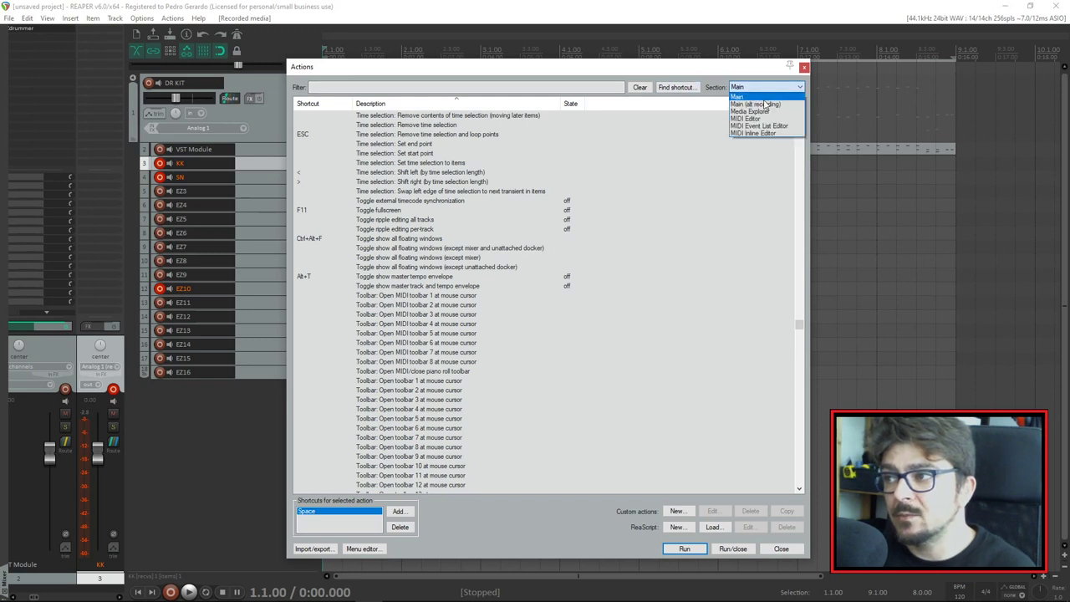
{"action": "left_click", "coordinate": [746, 118]}
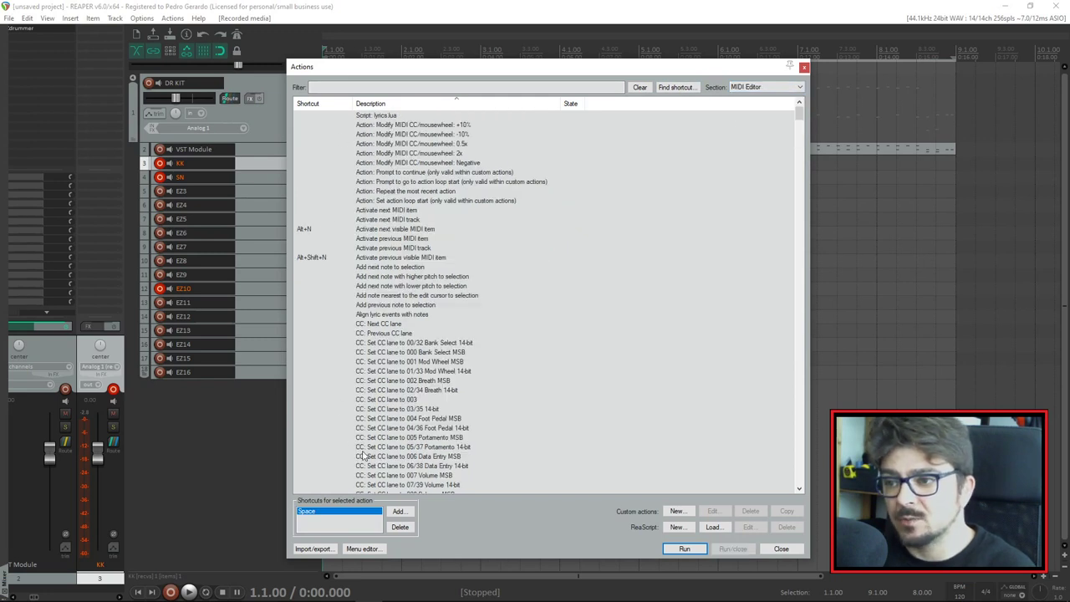
{"action": "left_click", "coordinate": [753, 87]}
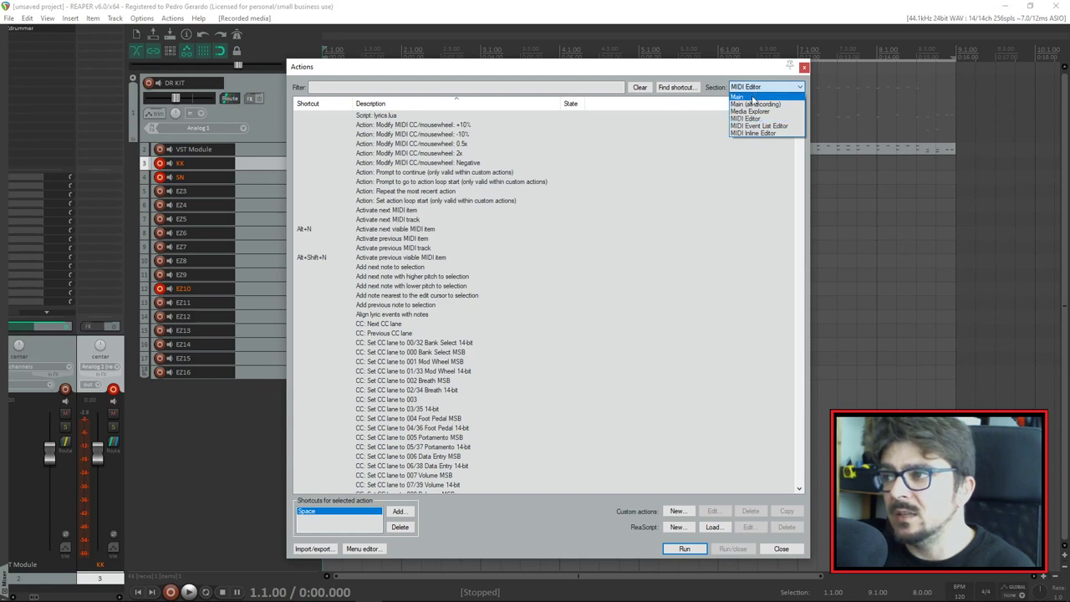
{"action": "left_click", "coordinate": [761, 125]}
{"action": "scroll", "coordinate": [421, 299], "scroll_direction": "down", "scroll_amount": 6}
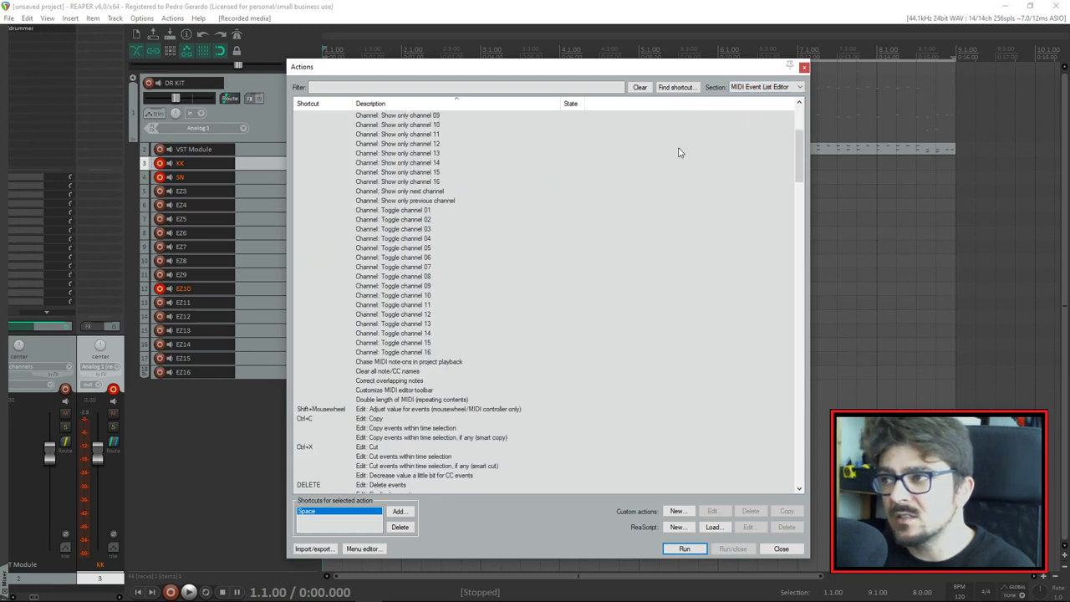
{"action": "left_click", "coordinate": [761, 87]}
{"action": "left_click", "coordinate": [757, 97]}
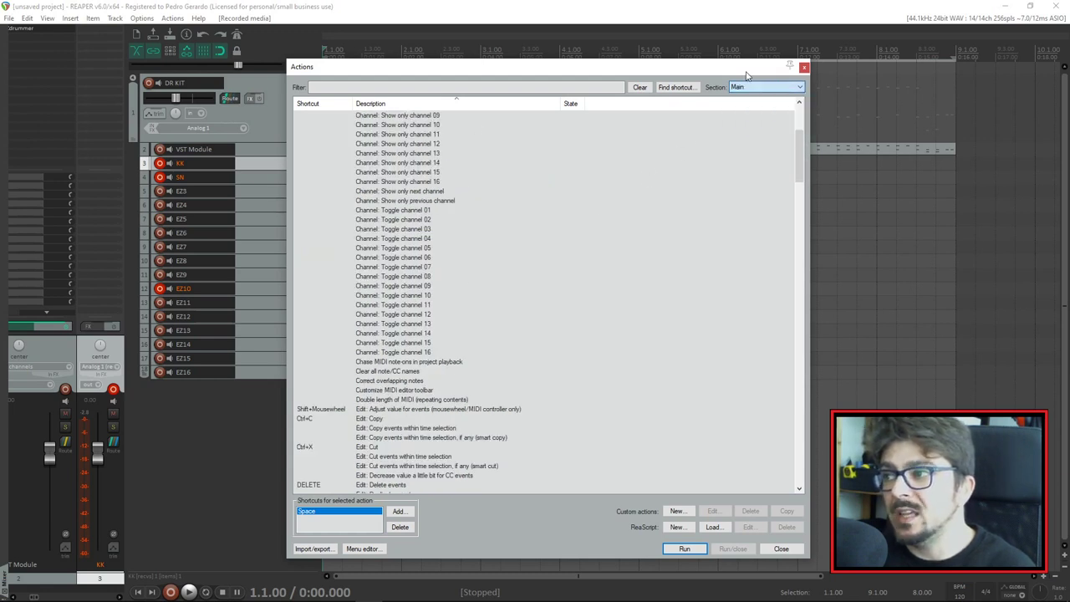
{"action": "left_click_drag", "start_coordinate": [744, 68], "coordinate": [697, 64]}
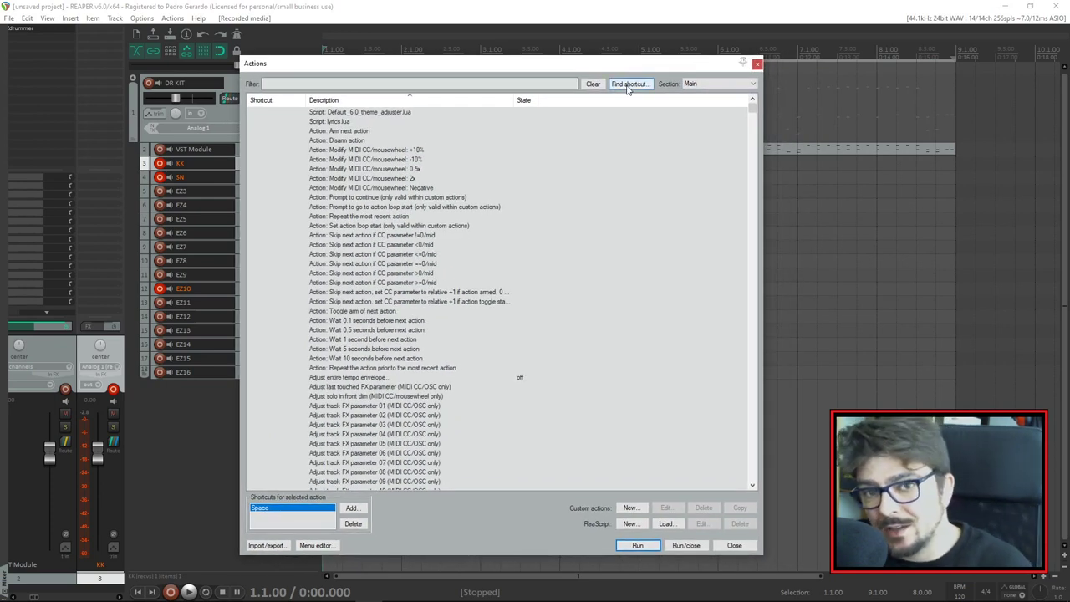
Switch to Chrome, search for REAPER STASH in a new tab, and open stash.reaper.fm to look over its upload categories
{"action": "mouse_move", "coordinate": [138, 600]}
{"action": "left_click", "coordinate": [69, 594]}
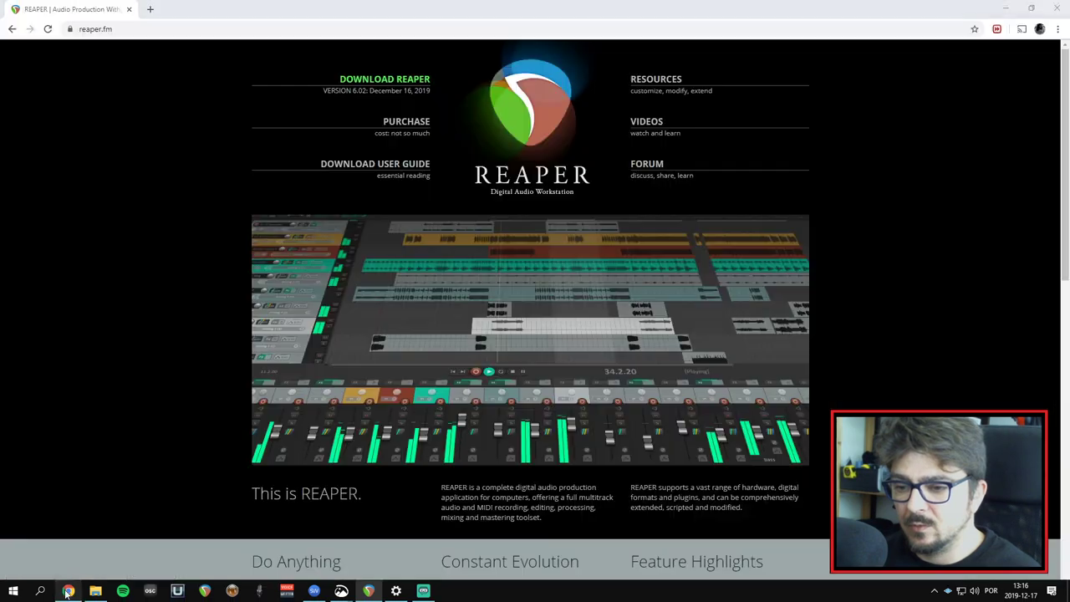
{"action": "left_click", "coordinate": [151, 9]}
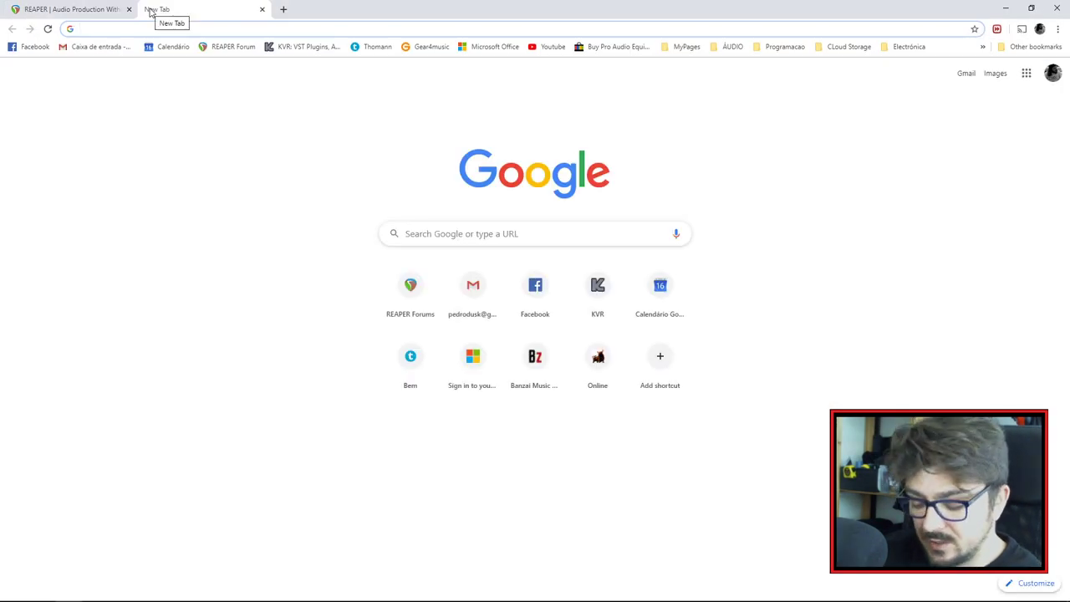
{"action": "type", "text": "REAPER STASH"}
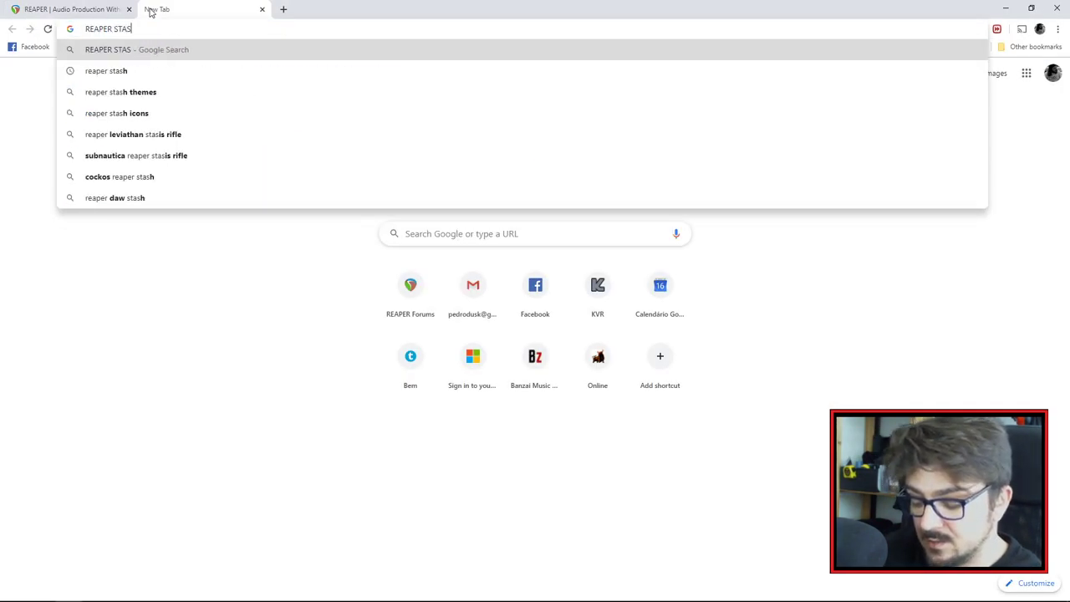
{"action": "key", "text": "Return"}
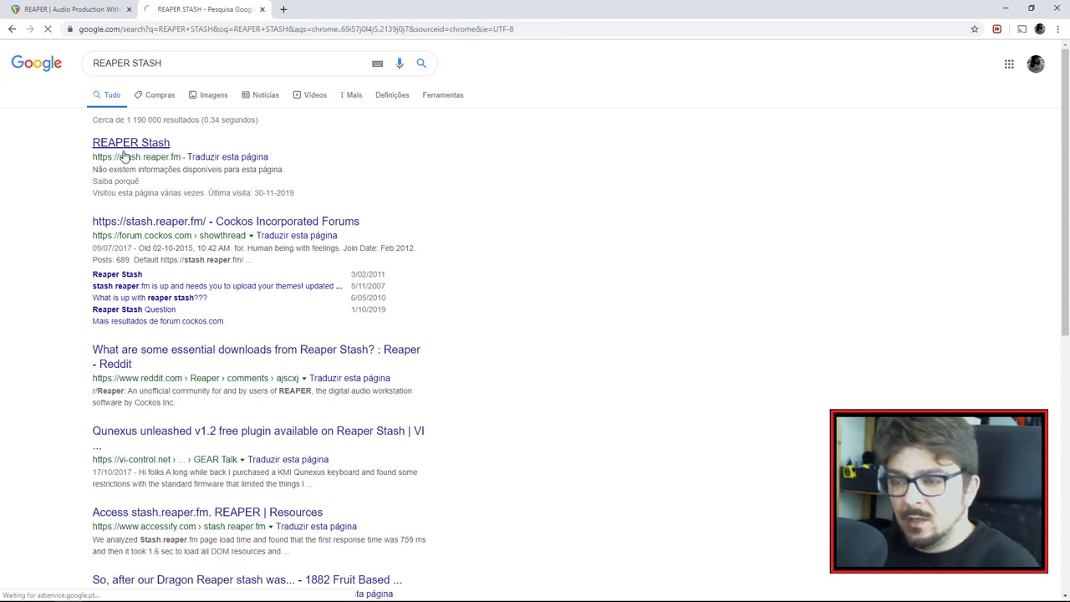
{"action": "left_click", "coordinate": [125, 154]}
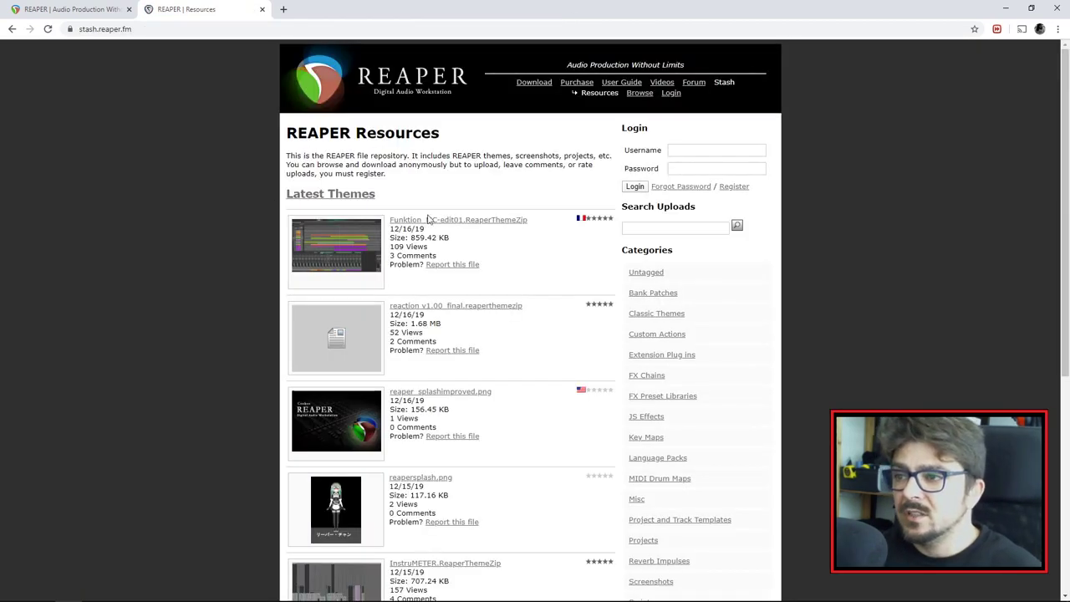
{"action": "scroll", "coordinate": [685, 288], "scroll_direction": "down", "scroll_amount": 1}
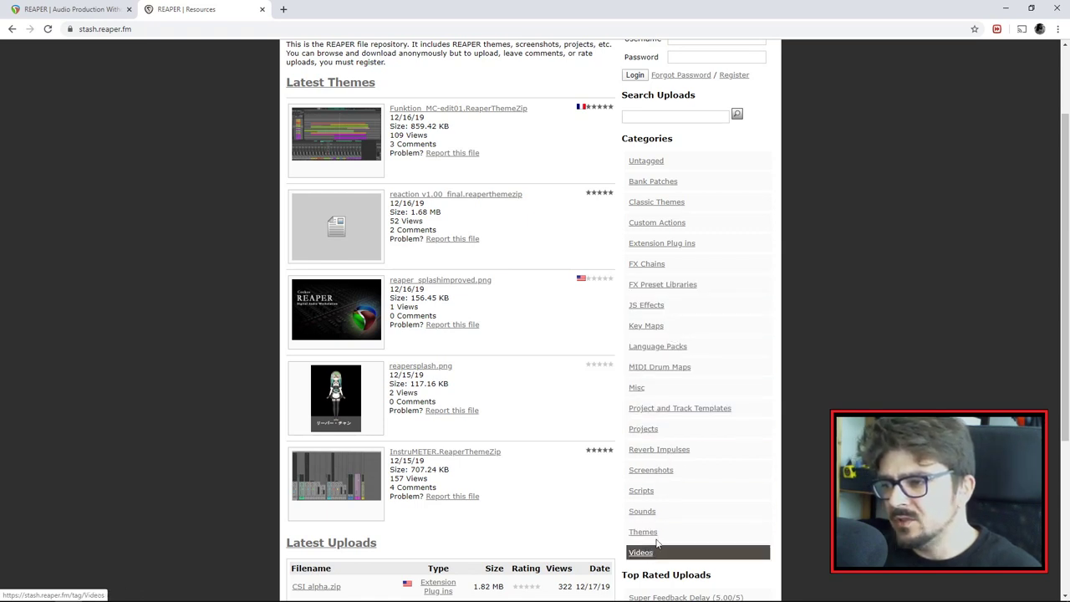
{"action": "scroll", "coordinate": [652, 494], "scroll_direction": "up", "scroll_amount": 2}
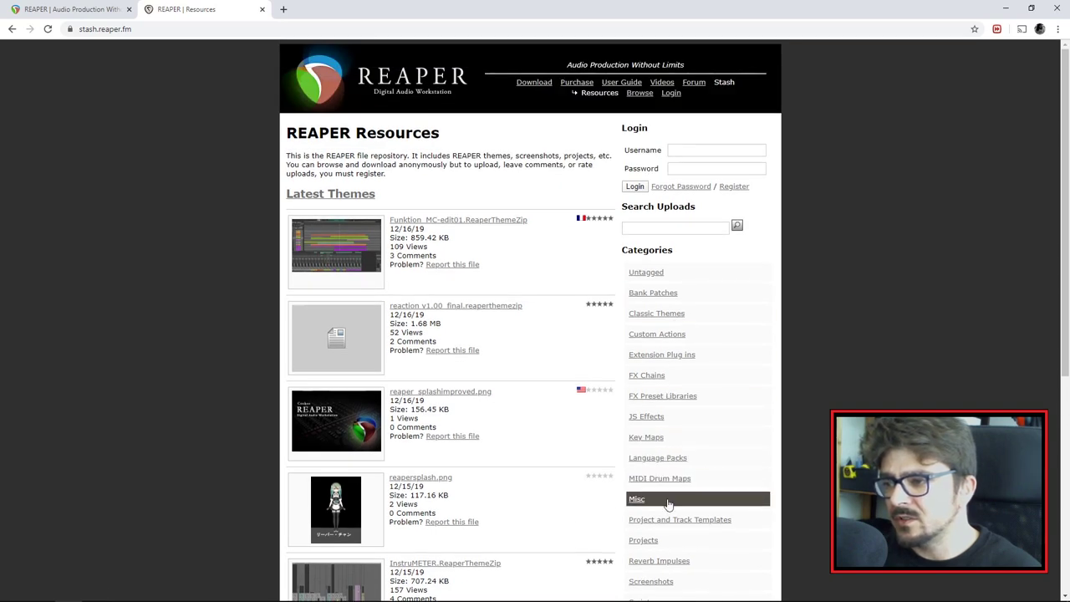
{"action": "scroll", "coordinate": [674, 506], "scroll_direction": "down", "scroll_amount": 2}
{"action": "scroll", "coordinate": [679, 494], "scroll_direction": "up", "scroll_amount": 2}
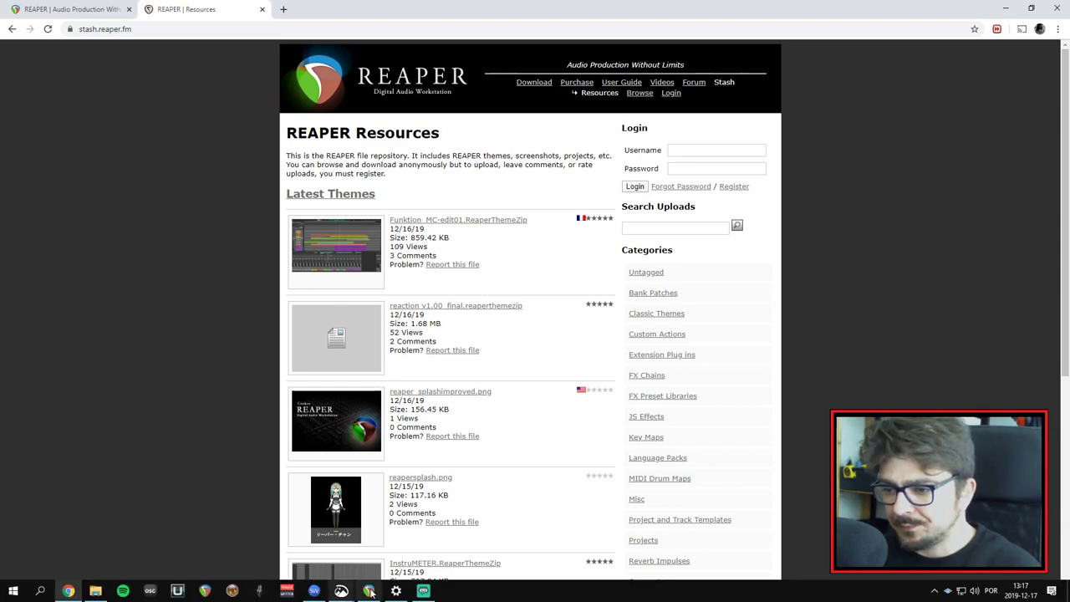
Switch back to REAPER, move the action list window aside and look at the recently used actions
{"action": "left_click", "coordinate": [341, 590]}
{"action": "left_click_drag", "start_coordinate": [561, 63], "coordinate": [692, 45]}
{"action": "left_click", "coordinate": [172, 17]}
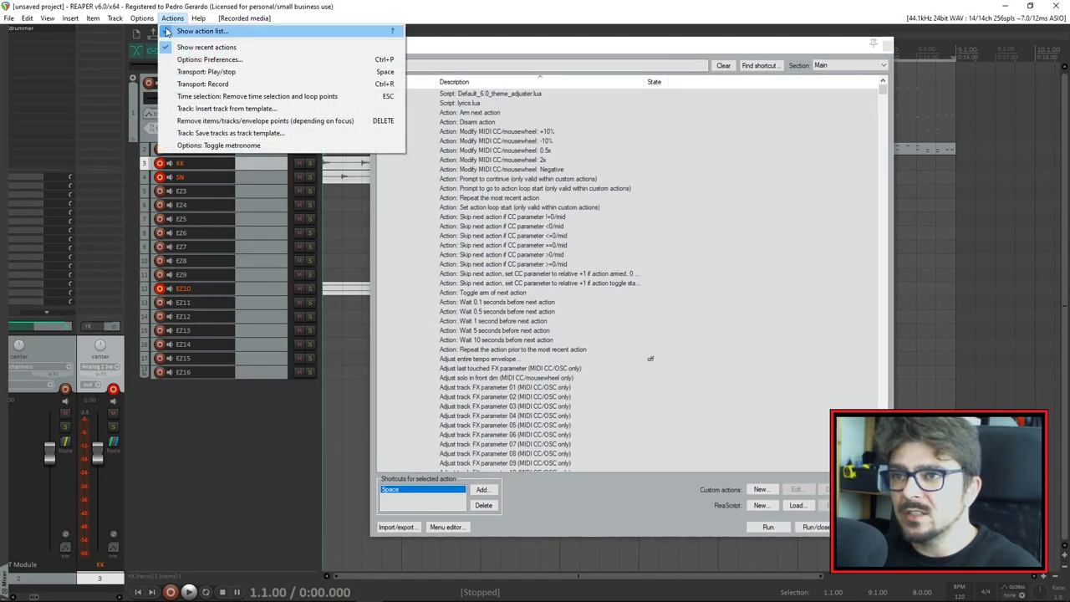
{"action": "left_click", "coordinate": [357, 13]}
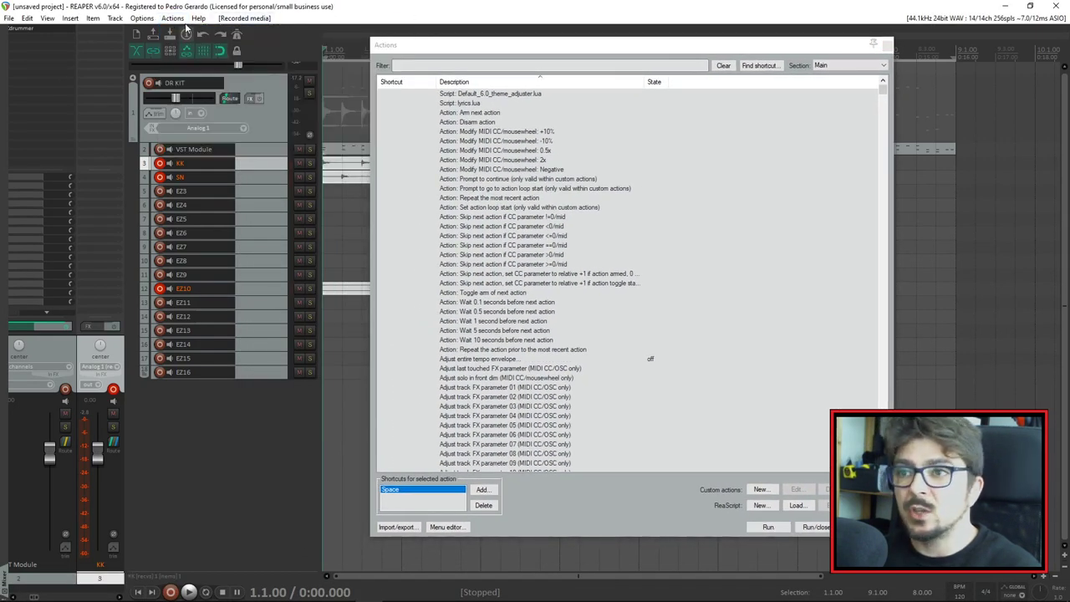
Switch to Chrome, search for "sws extentions" in a new tab, and open the SWS / S&M Extension site
{"action": "left_click", "coordinate": [67, 591]}
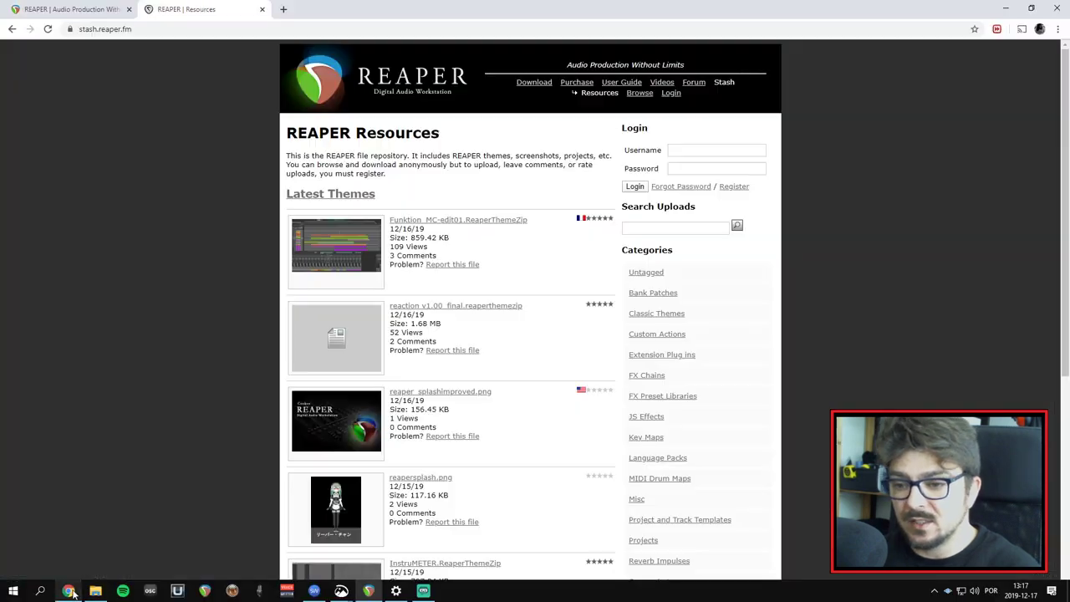
{"action": "left_click", "coordinate": [282, 10]}
{"action": "type", "text": "sws "}
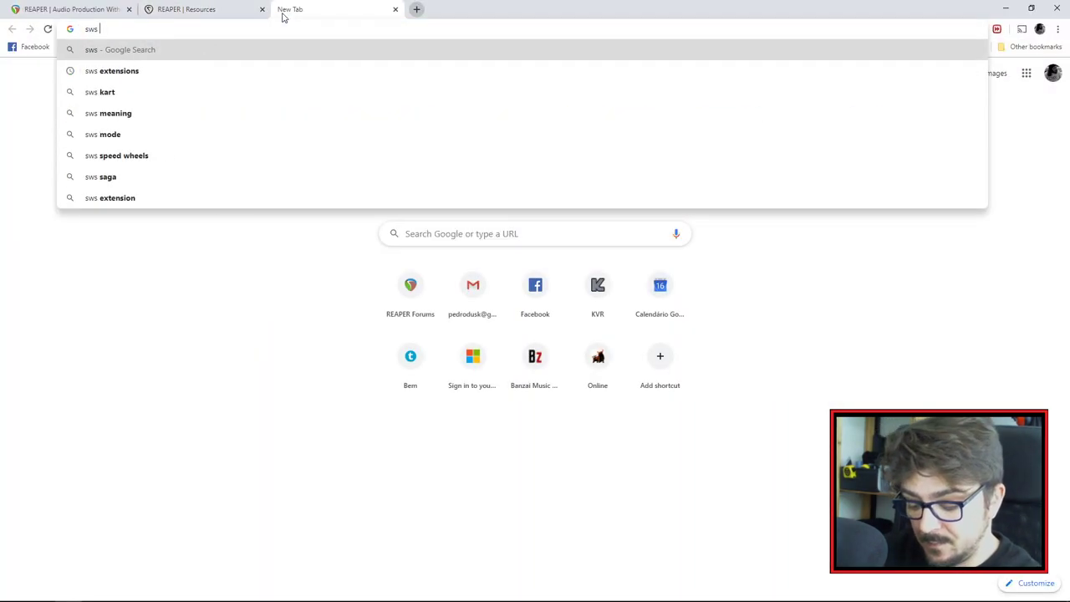
{"action": "type", "text": "extentions"}
{"action": "key", "text": "Return"}
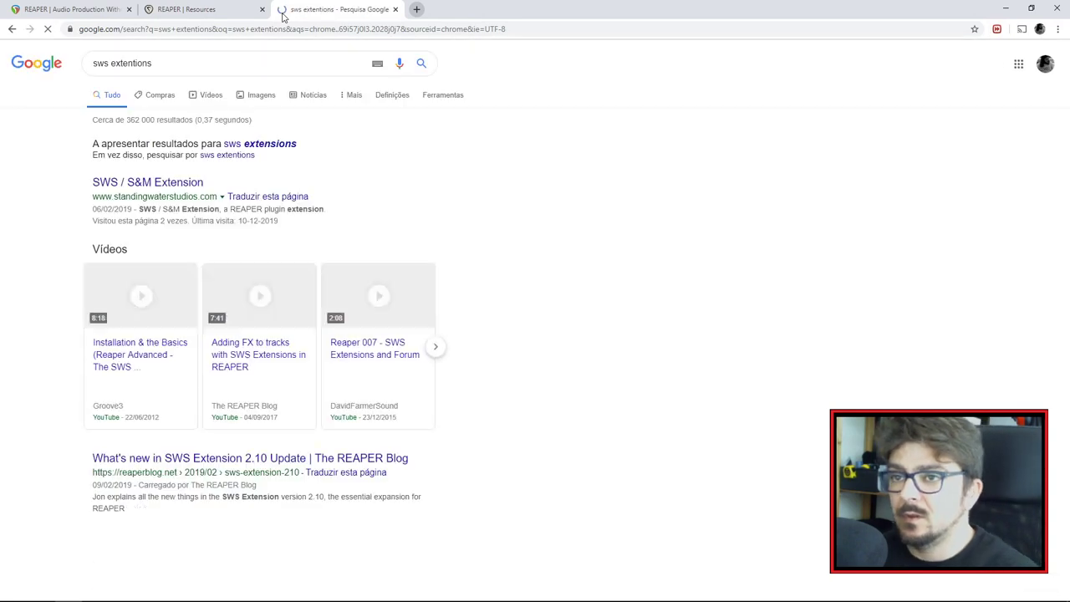
{"action": "left_click", "coordinate": [88, 197]}
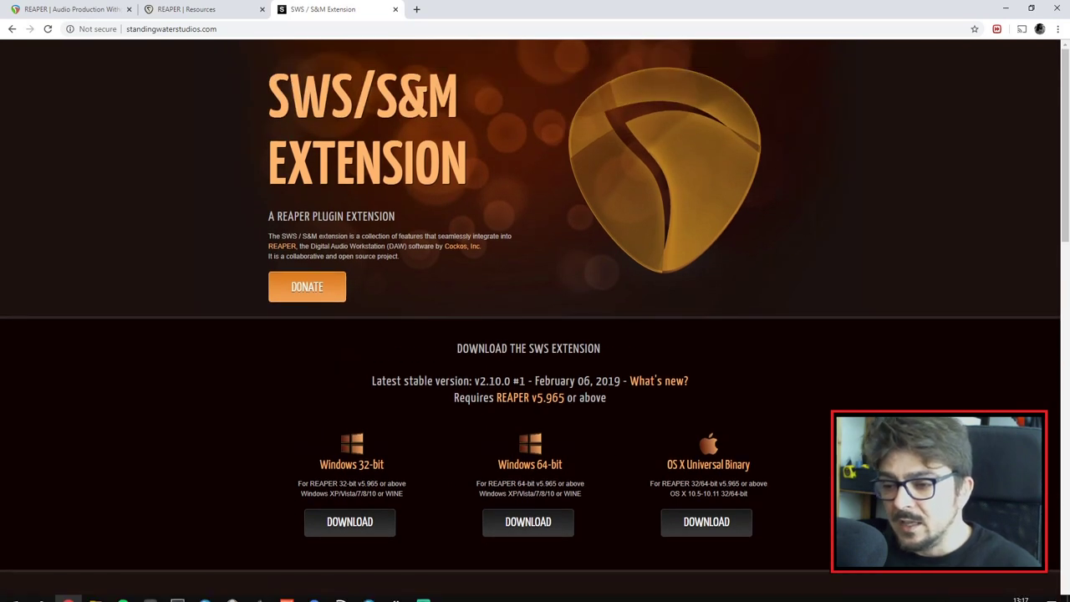
Return to REAPER, look through the Track actions in the action list, and close the list
{"action": "left_click", "coordinate": [352, 592]}
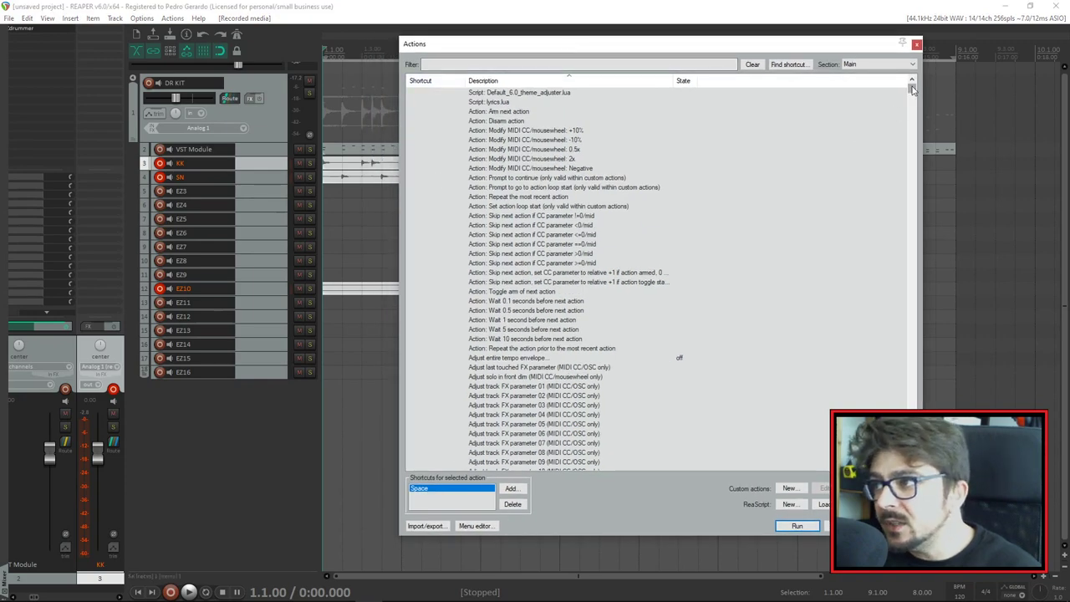
{"action": "left_click_drag", "start_coordinate": [914, 91], "coordinate": [906, 309]}
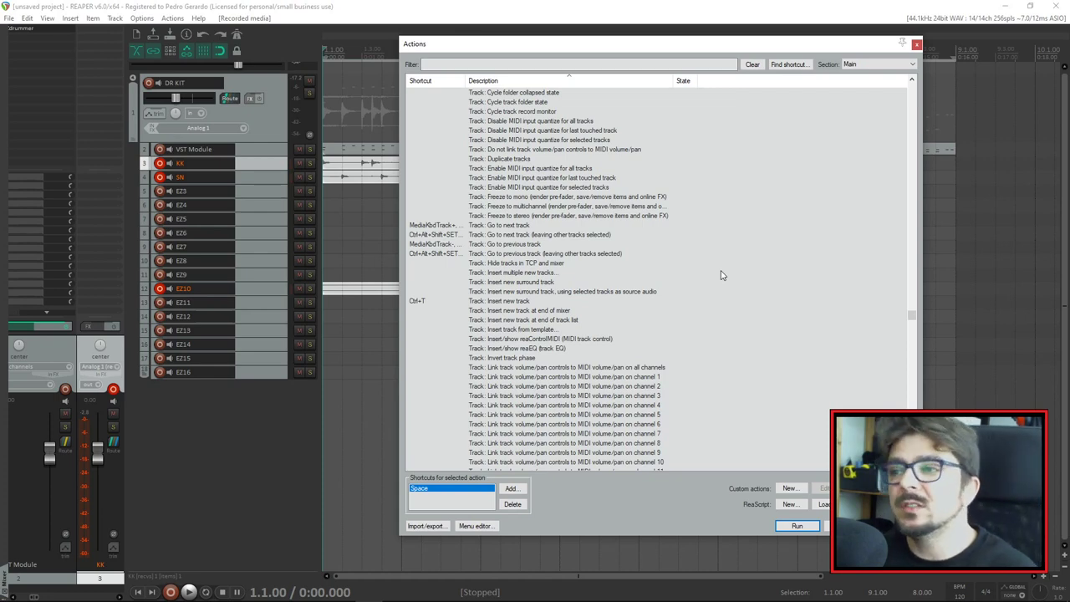
{"action": "left_click_drag", "start_coordinate": [725, 47], "coordinate": [611, 42]}
{"action": "scroll", "coordinate": [575, 284], "scroll_direction": "down", "scroll_amount": 8}
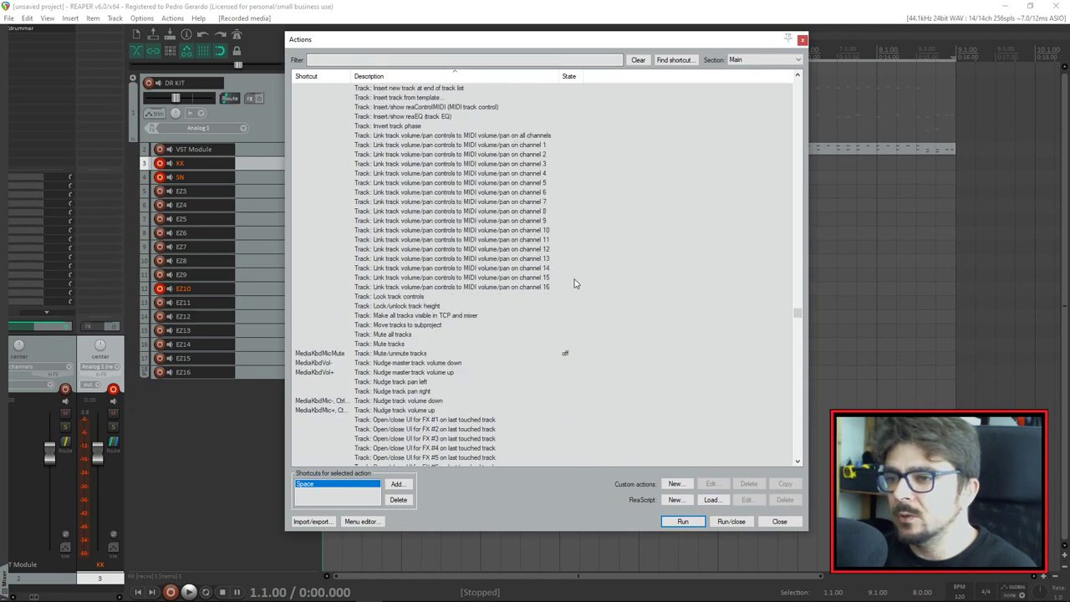
{"action": "scroll", "coordinate": [575, 284], "scroll_direction": "down", "scroll_amount": 4}
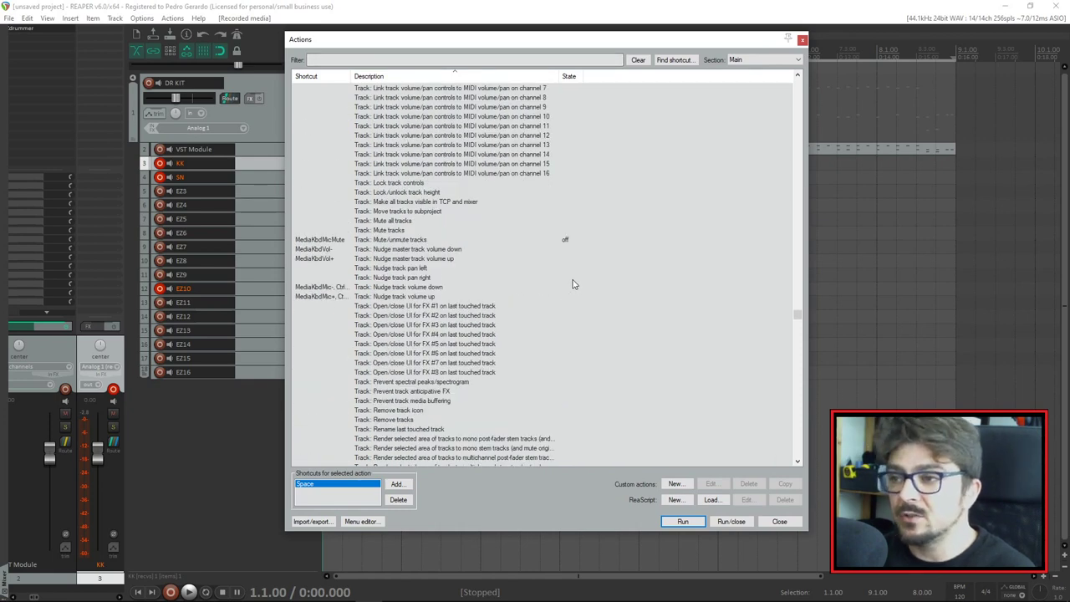
{"action": "scroll", "coordinate": [573, 285], "scroll_direction": "down", "scroll_amount": 10}
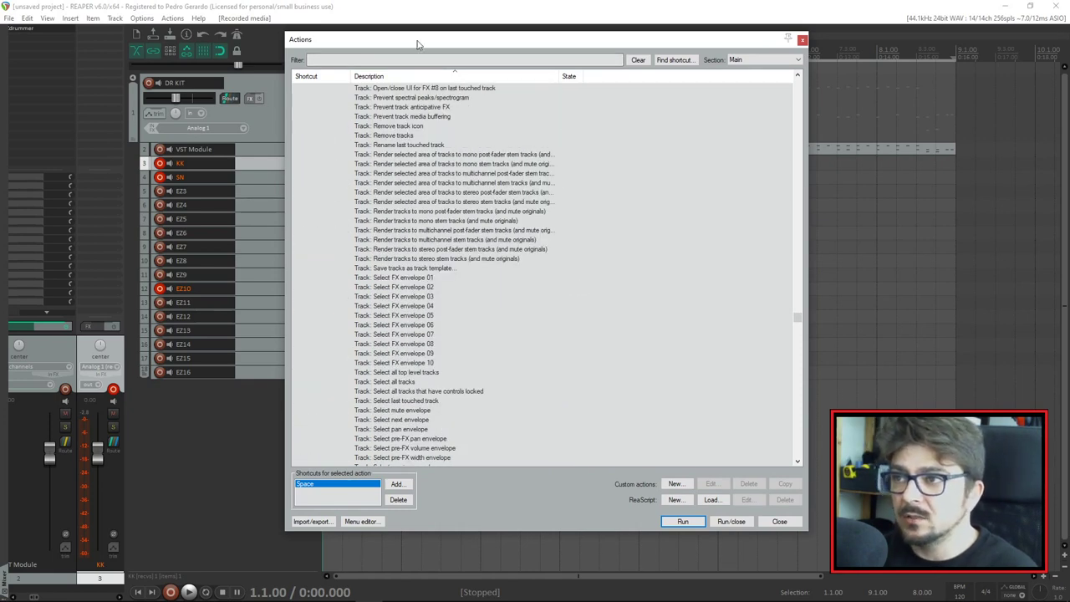
{"action": "left_click_drag", "start_coordinate": [418, 44], "coordinate": [506, 44]}
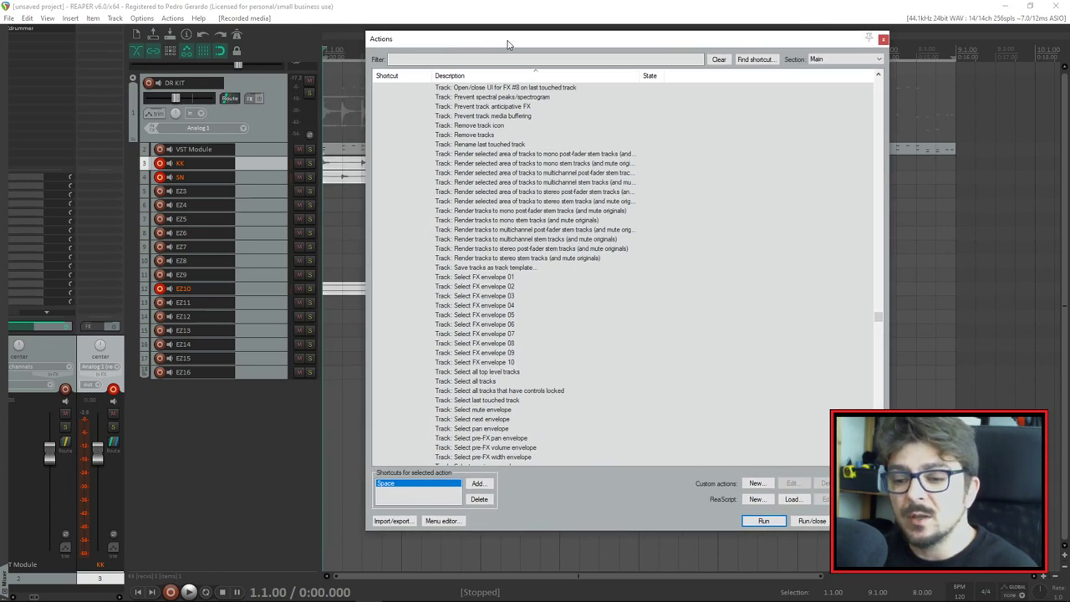
{"action": "left_click", "coordinate": [883, 38]}
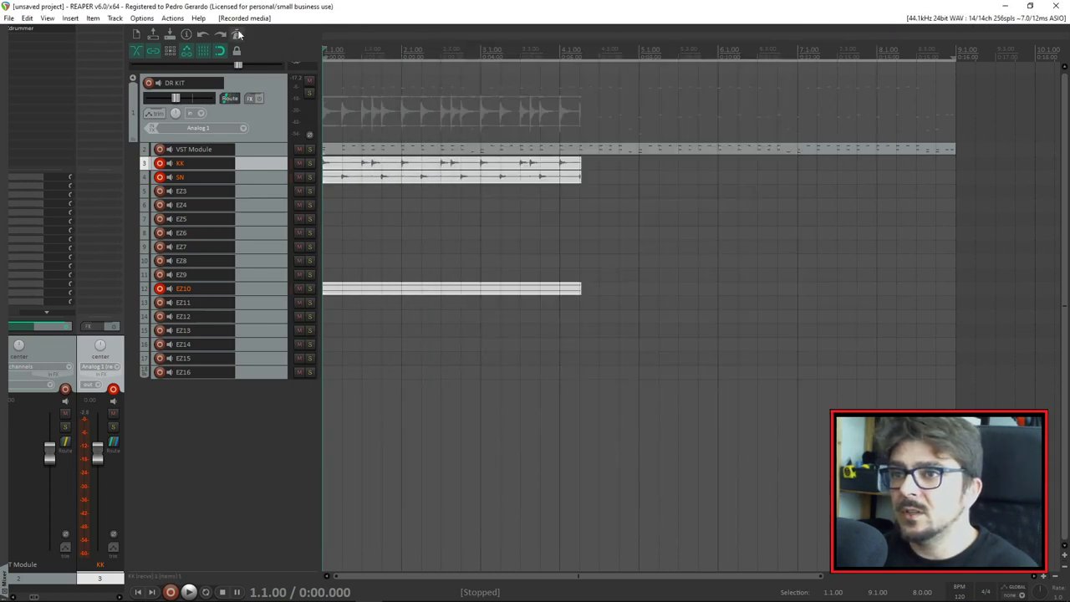
Open the preferences at the VST plug-ins page and review the VST plug-in paths
{"action": "left_click", "coordinate": [142, 18]}
{"action": "left_click", "coordinate": [171, 433]}
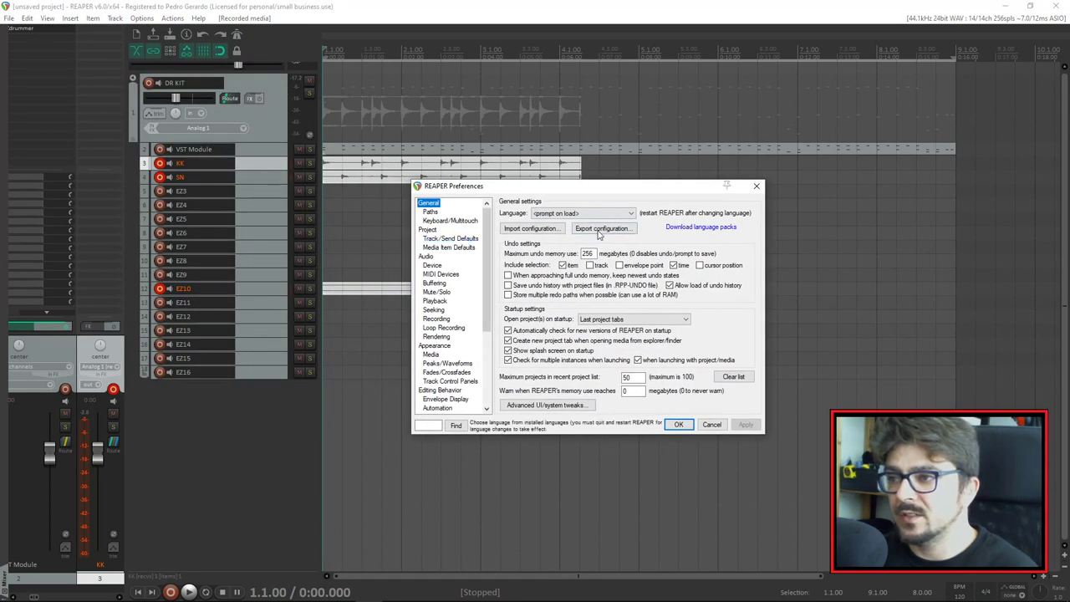
{"action": "scroll", "coordinate": [435, 367], "scroll_direction": "down", "scroll_amount": 5}
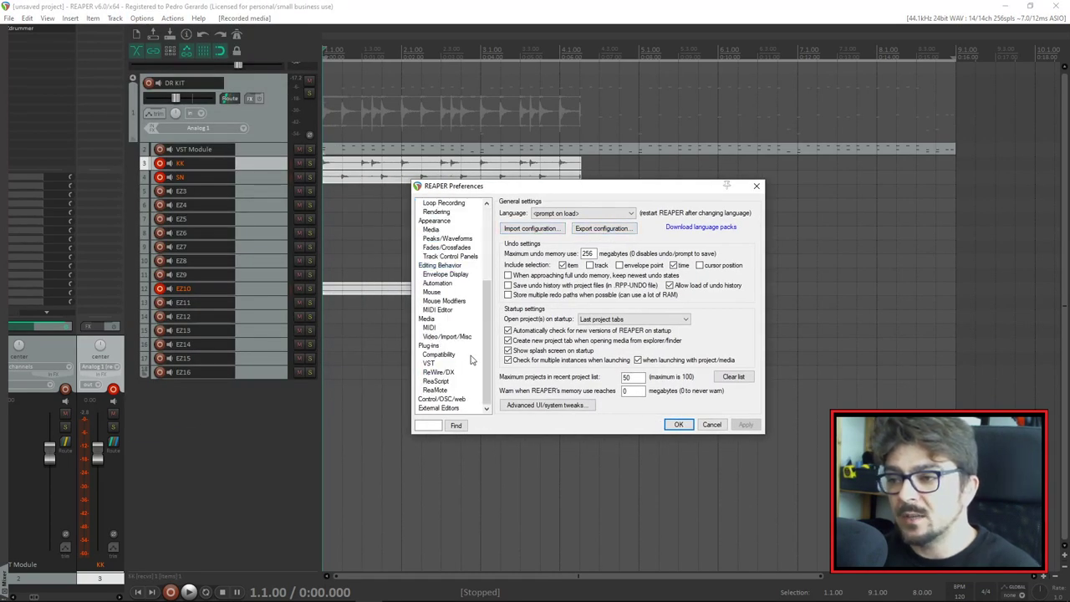
{"action": "left_click", "coordinate": [429, 363]}
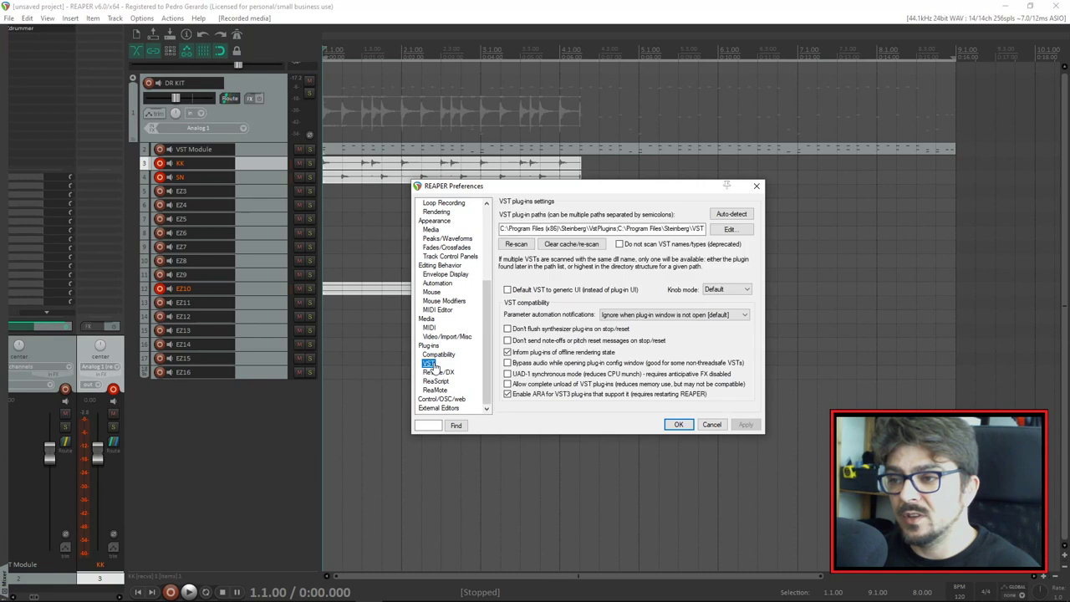
{"action": "left_click_drag", "start_coordinate": [559, 229], "coordinate": [703, 229]}
{"action": "left_click", "coordinate": [665, 229]}
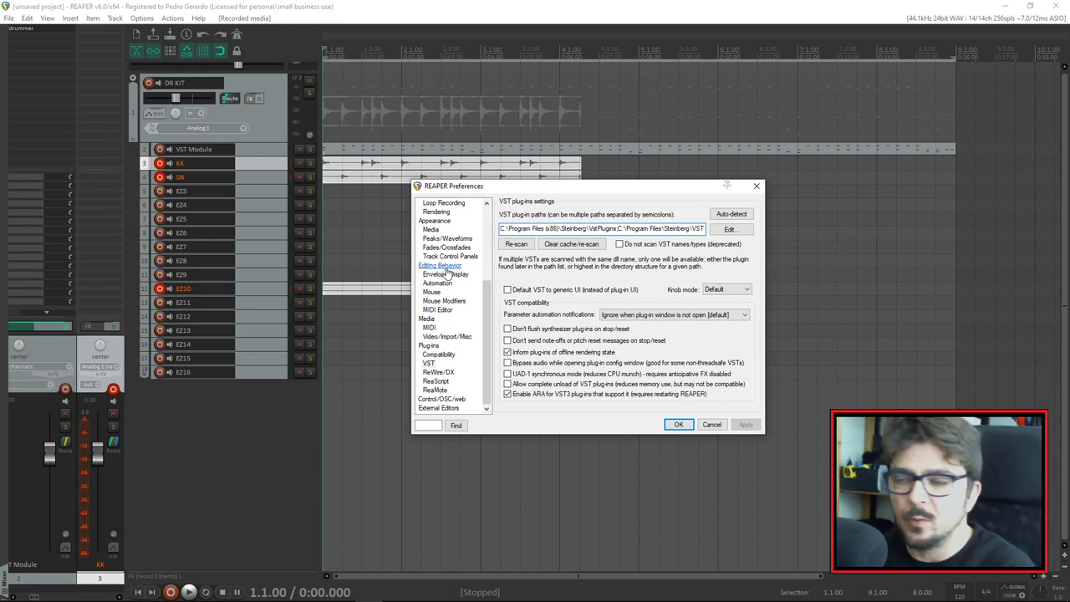
Switch to the Snip & Sketch capture to read the viewer's "show in TCP" question, then return to REAPER and close the preferences
{"action": "mouse_move", "coordinate": [425, 589]}
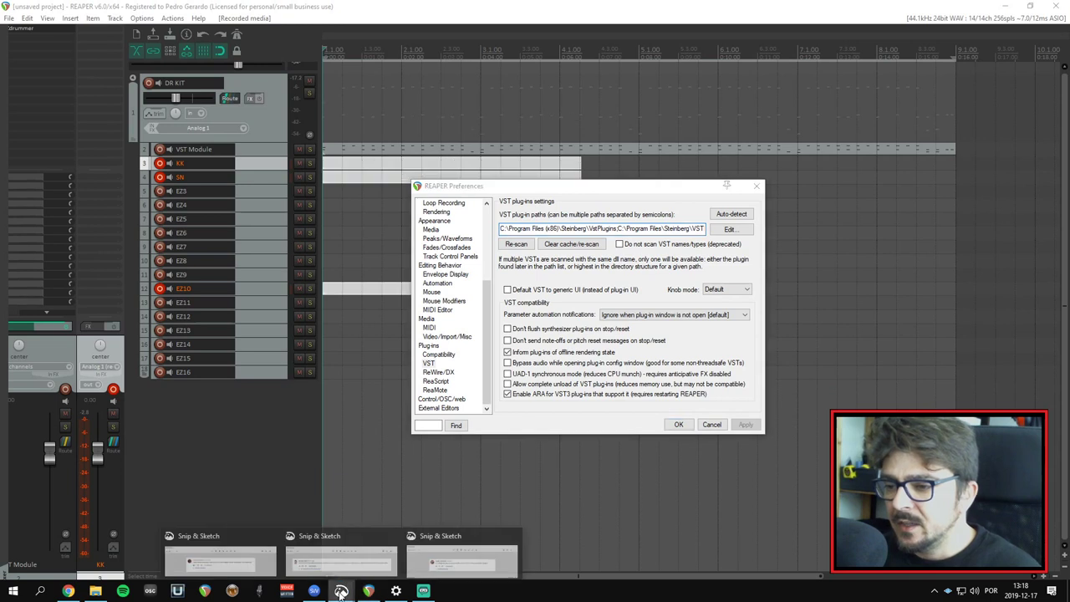
{"action": "left_click", "coordinate": [451, 557]}
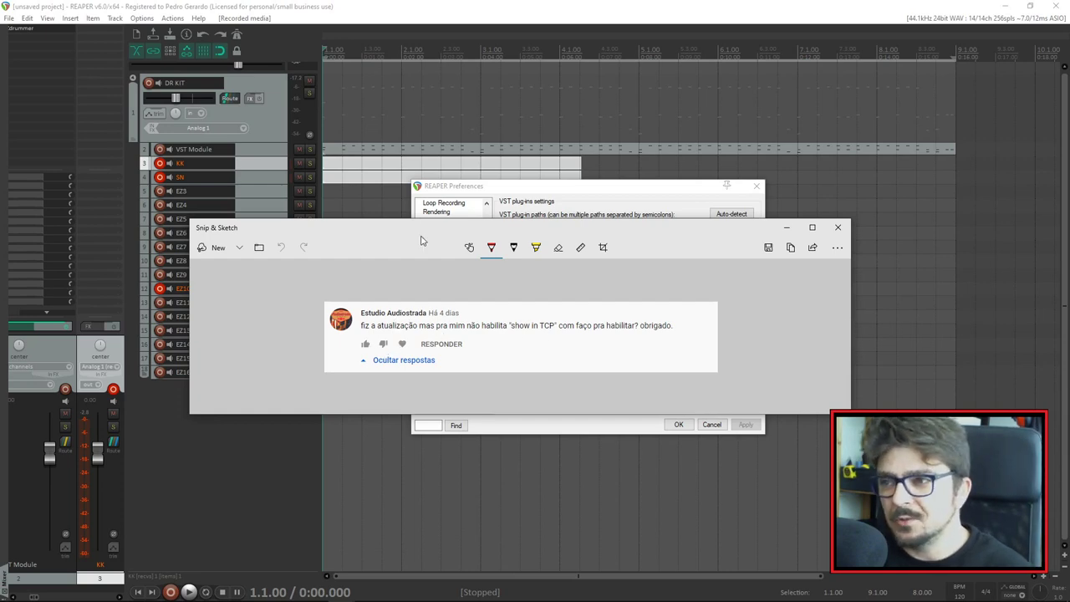
{"action": "left_click", "coordinate": [288, 167]}
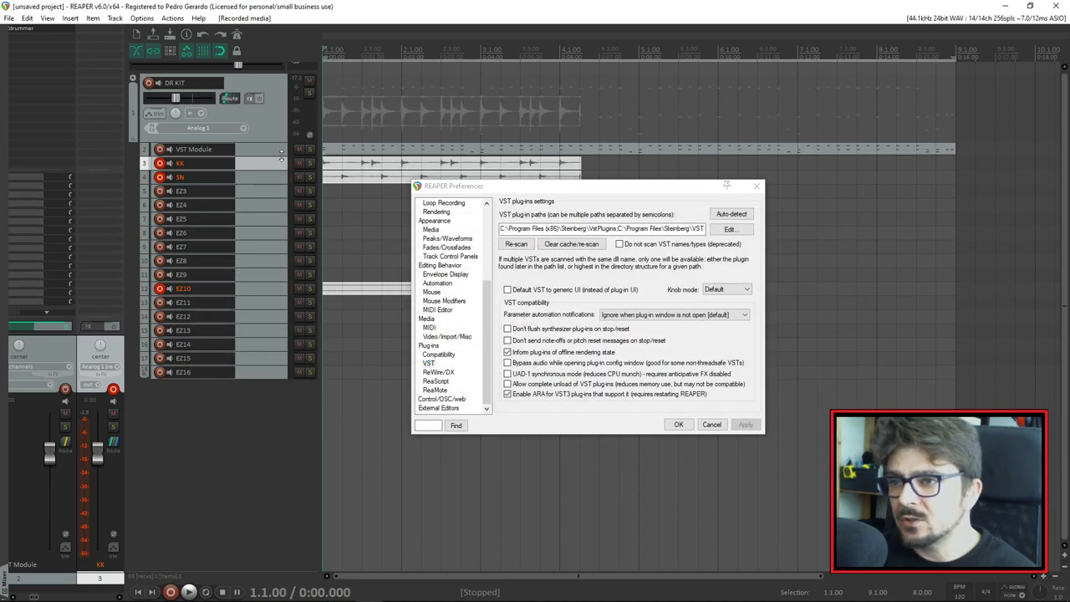
{"action": "left_click", "coordinate": [757, 185]}
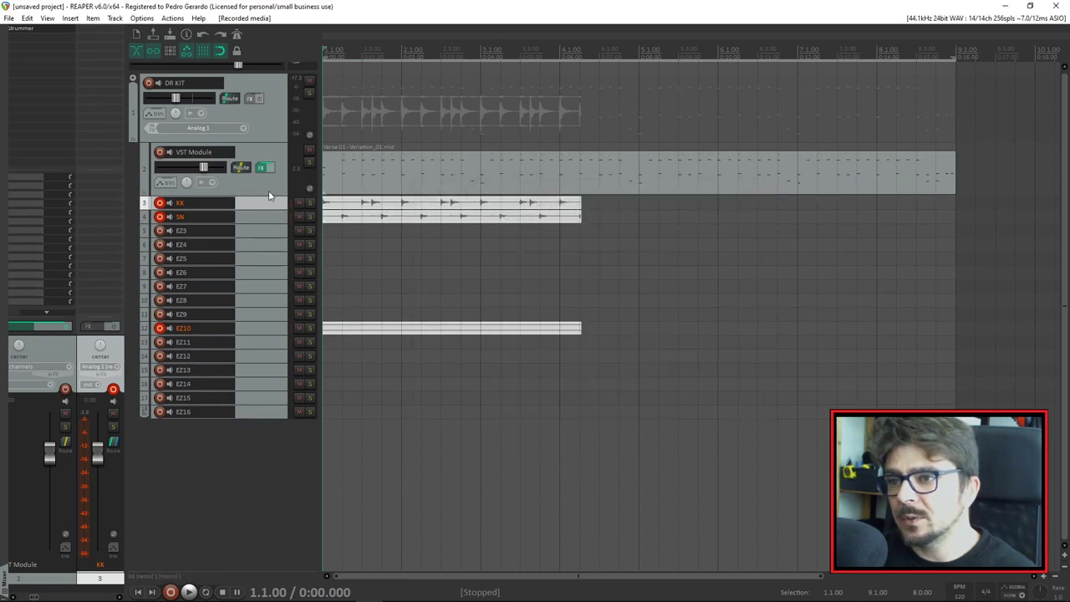
Enlarge the KK track and turn off record arming on the KK, SN and EZ10 tracks
{"action": "left_click_drag", "start_coordinate": [265, 209], "coordinate": [263, 246]}
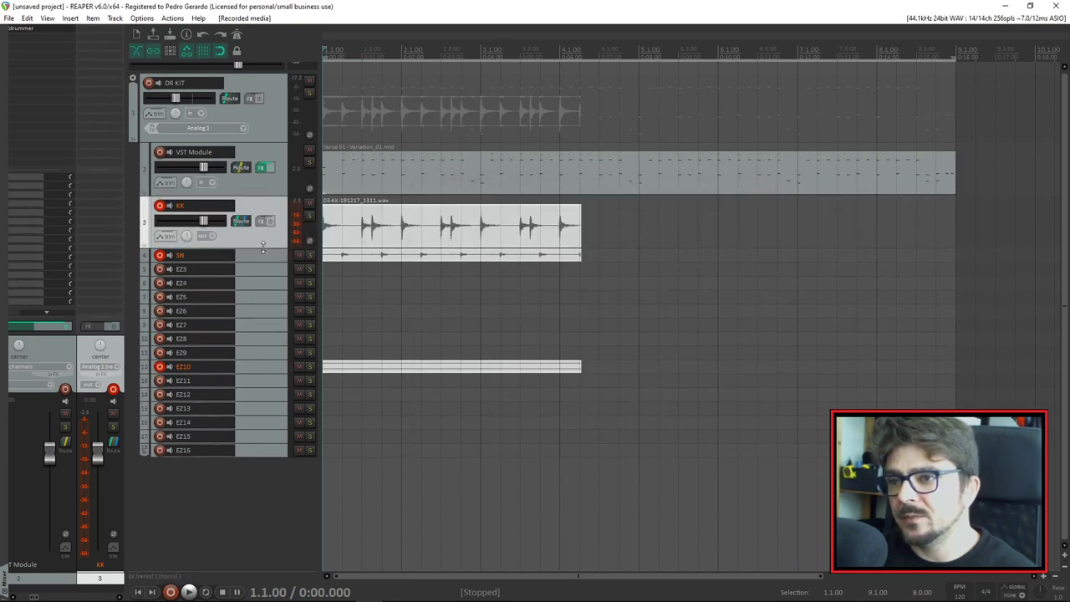
{"action": "left_click", "coordinate": [161, 207]}
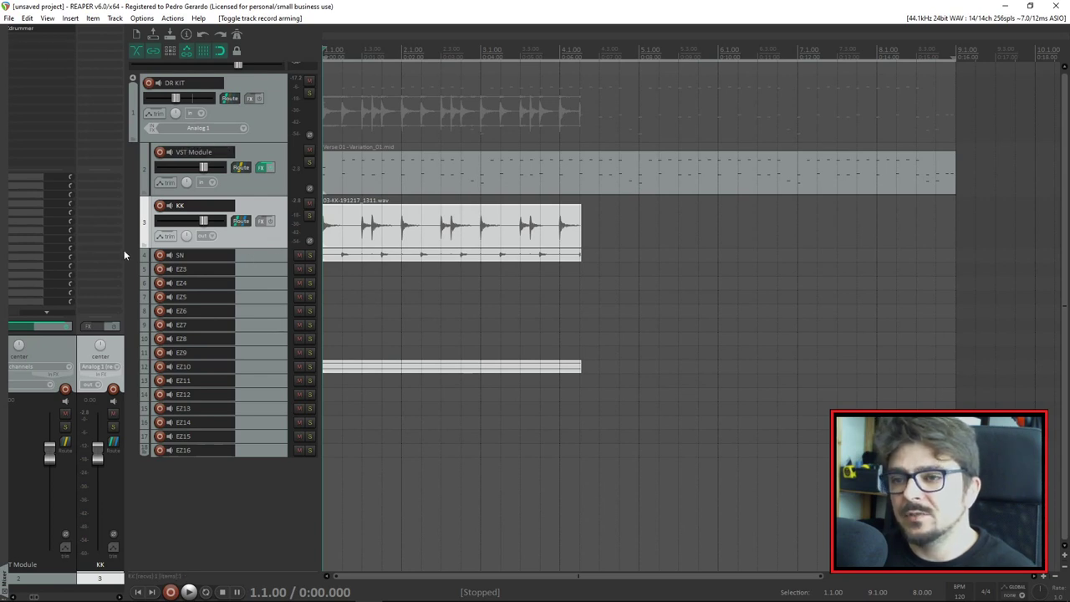
Add the Cockos ReaEQ plug-in to the KK track and move its FX window clear of the track controls
{"action": "left_click", "coordinate": [260, 221]}
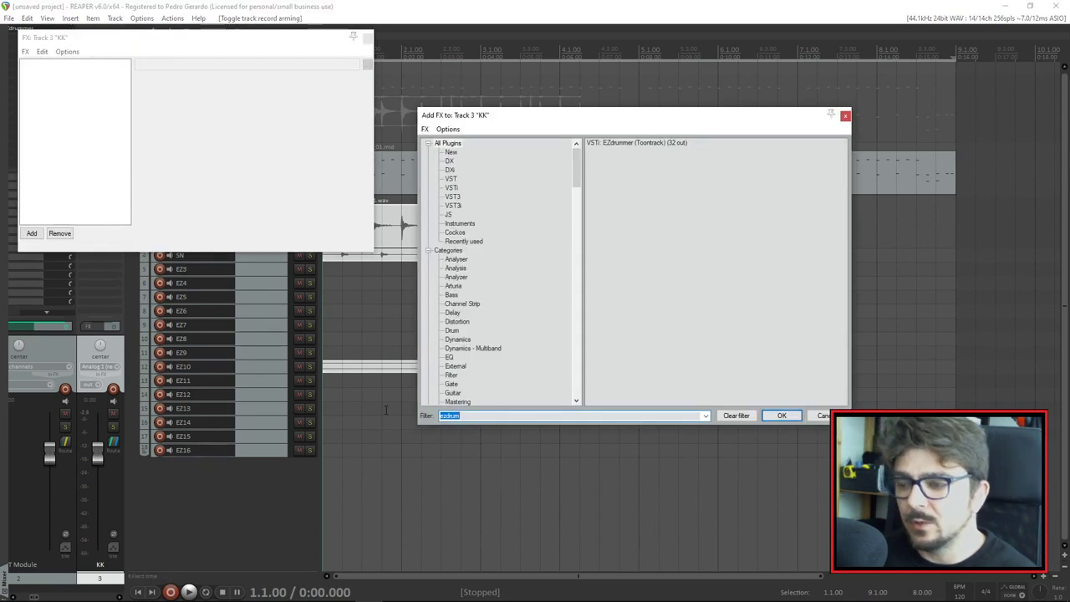
{"action": "type", "text": "eq"}
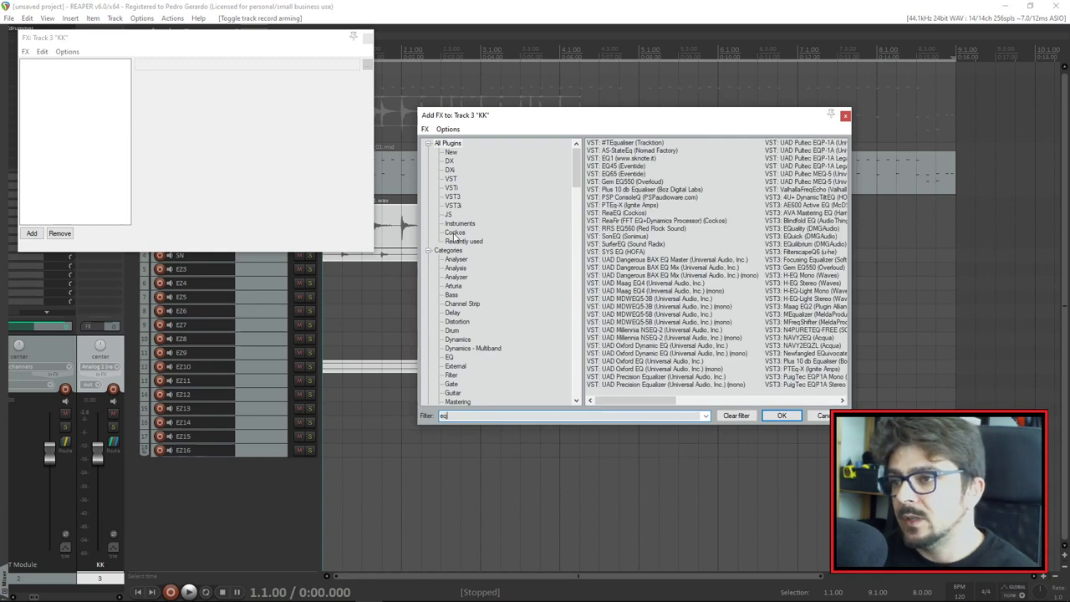
{"action": "left_click", "coordinate": [455, 232]}
{"action": "double_click", "coordinate": [622, 146]}
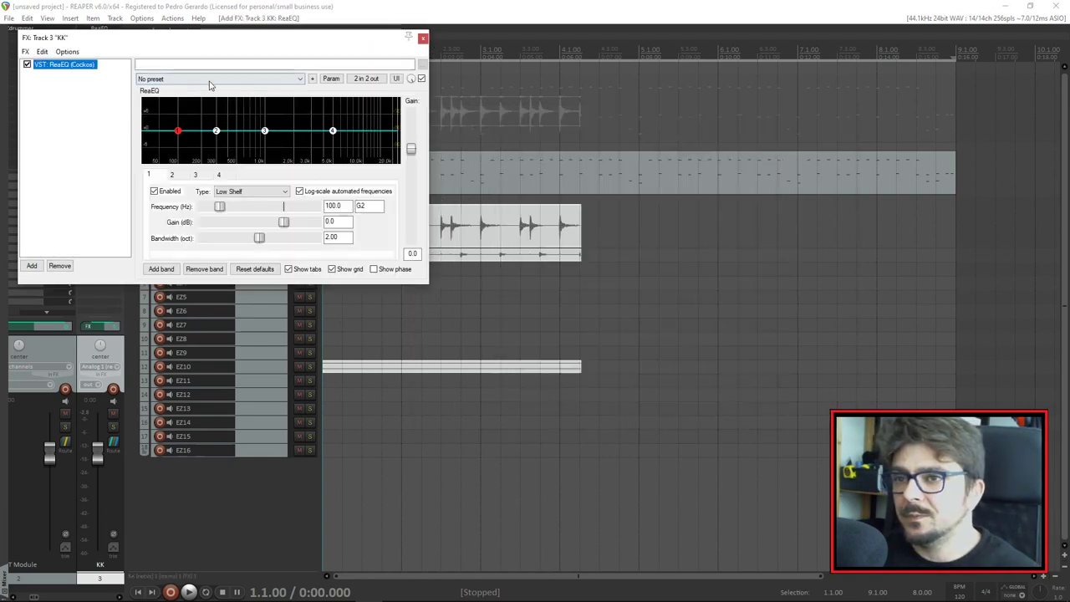
{"action": "left_click_drag", "start_coordinate": [210, 38], "coordinate": [525, 86]}
{"action": "left_click_drag", "start_coordinate": [460, 88], "coordinate": [492, 86]}
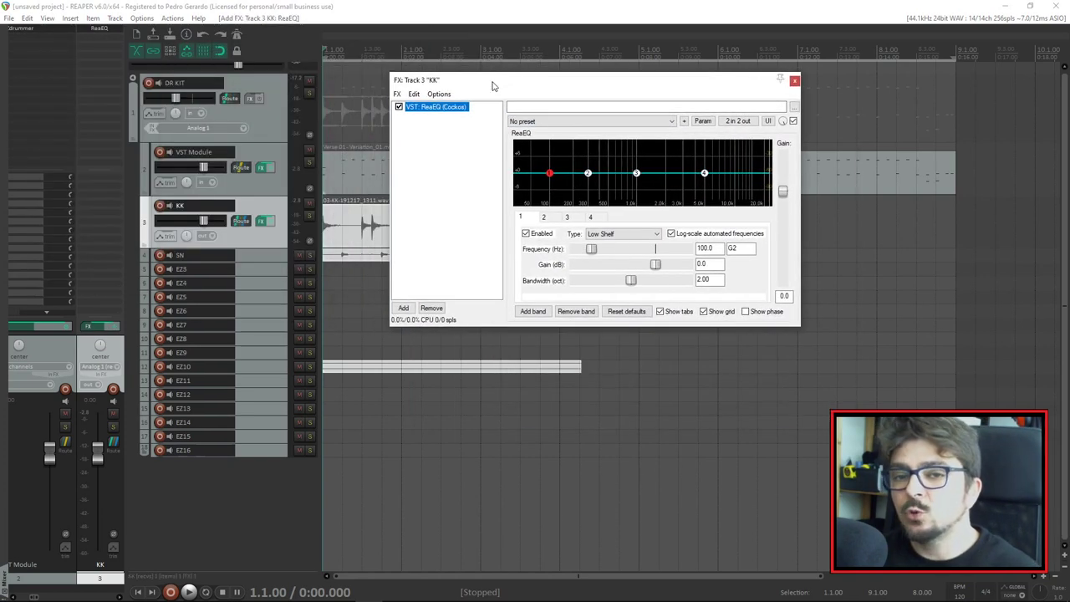
Look at the embedded UI options for ReaEQ in the KK FX chain and open the preferences
{"action": "right_click", "coordinate": [443, 116]}
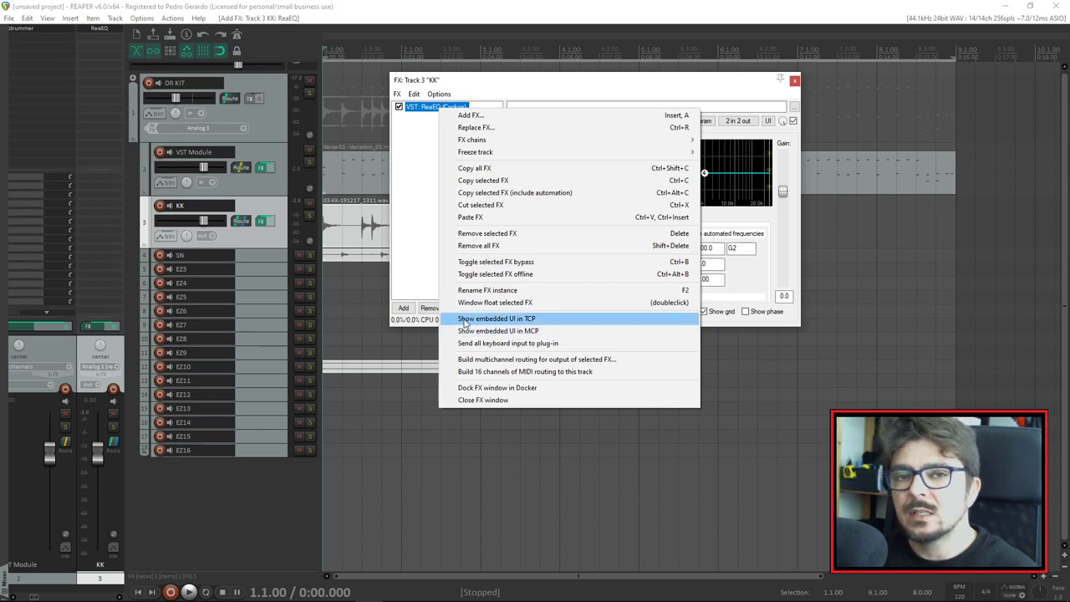
{"action": "left_click", "coordinate": [142, 18]}
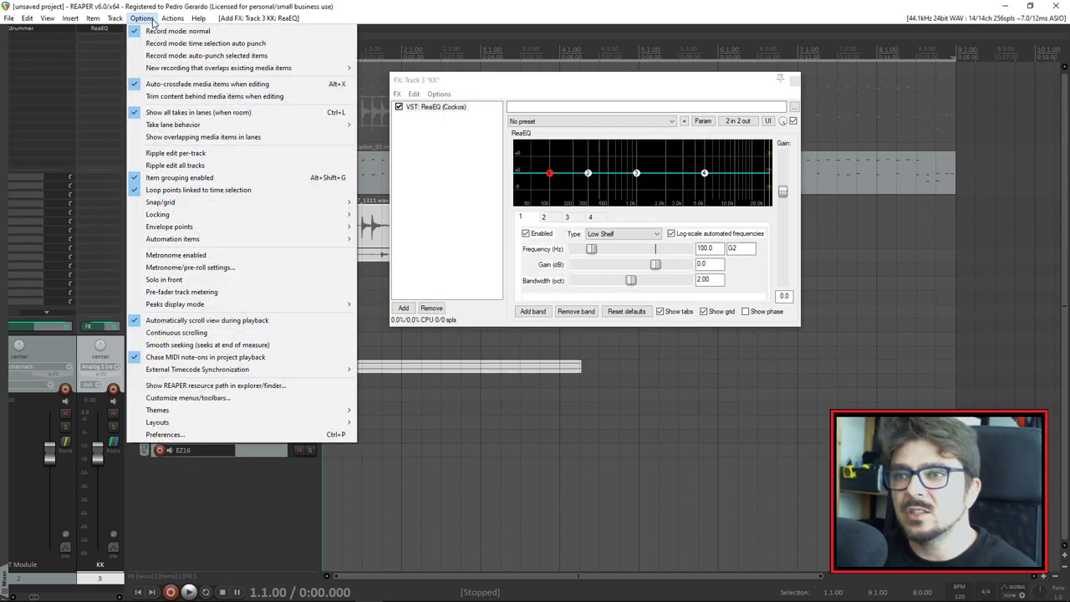
{"action": "left_click", "coordinate": [167, 437]}
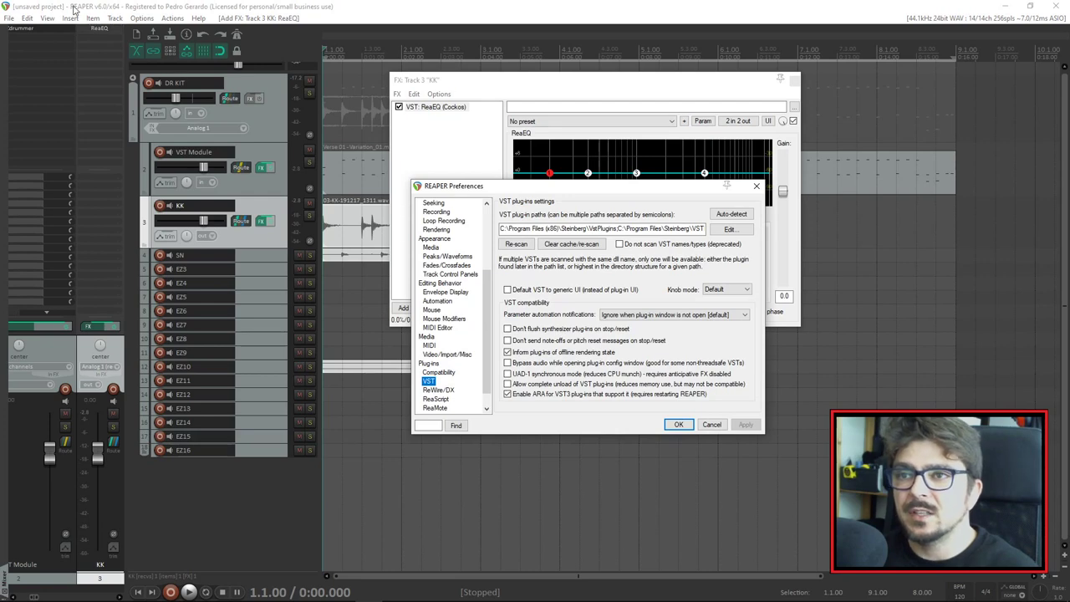
Check the installed version in the About REAPER window, then close it and the preferences
{"action": "left_click", "coordinate": [198, 19]}
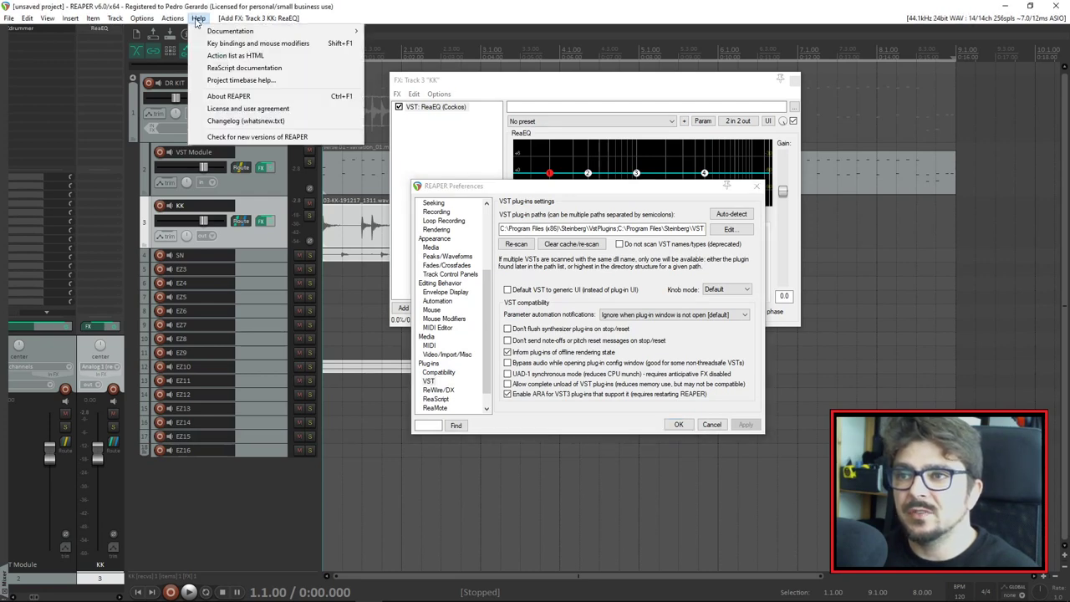
{"action": "left_click", "coordinate": [251, 106]}
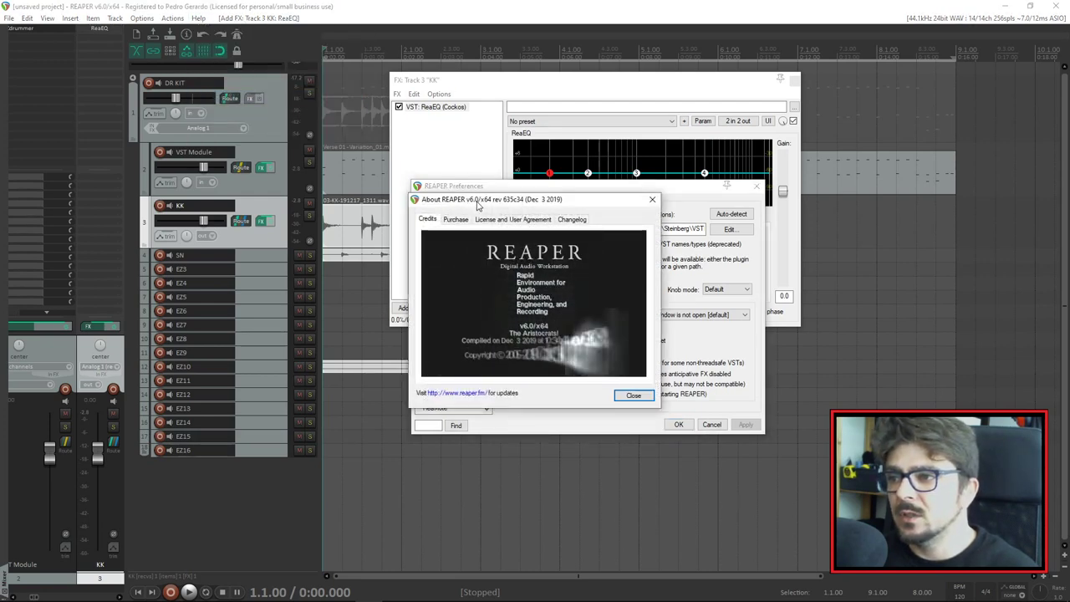
{"action": "left_click_drag", "start_coordinate": [542, 200], "coordinate": [382, 233]}
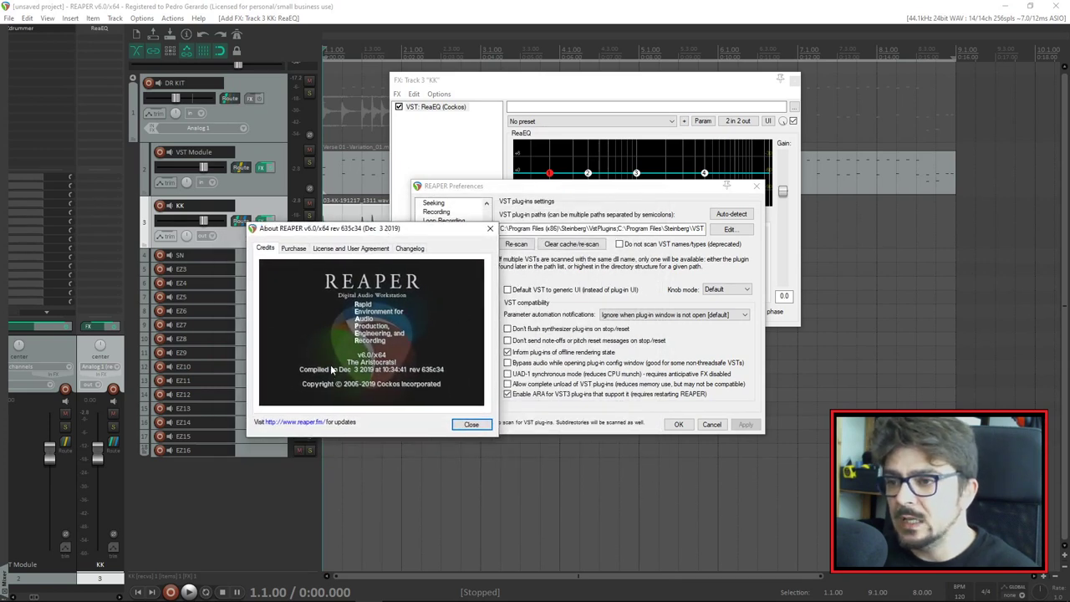
{"action": "left_click", "coordinate": [490, 228]}
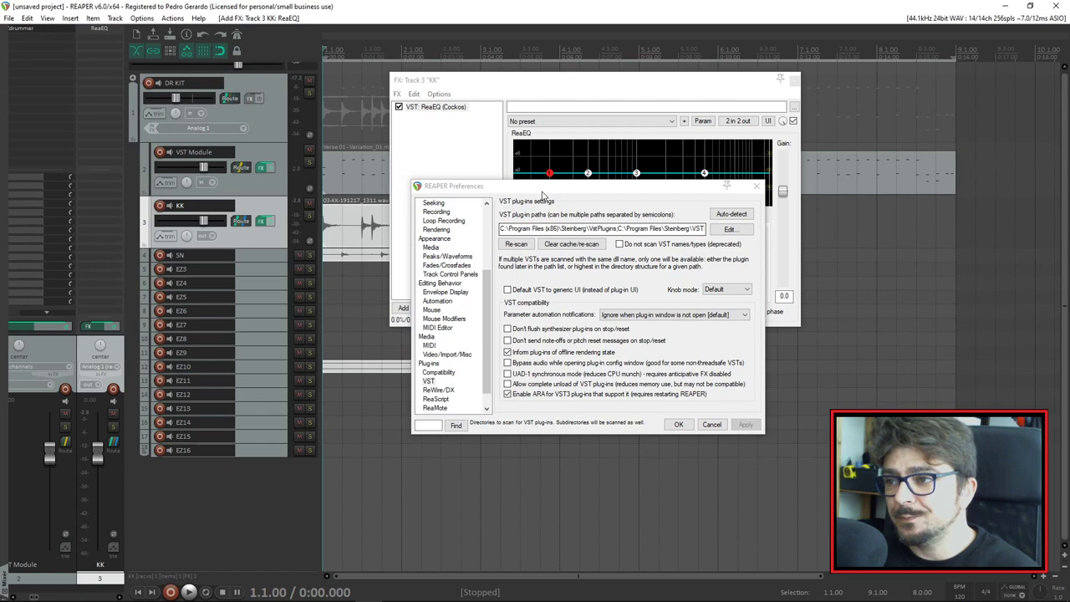
{"action": "left_click", "coordinate": [757, 186]}
Review ReaEQ's options for showing the embedded UI in TCP or MCP once more, then close the KK FX window
{"action": "left_click", "coordinate": [414, 109]}
{"action": "right_click", "coordinate": [429, 110]}
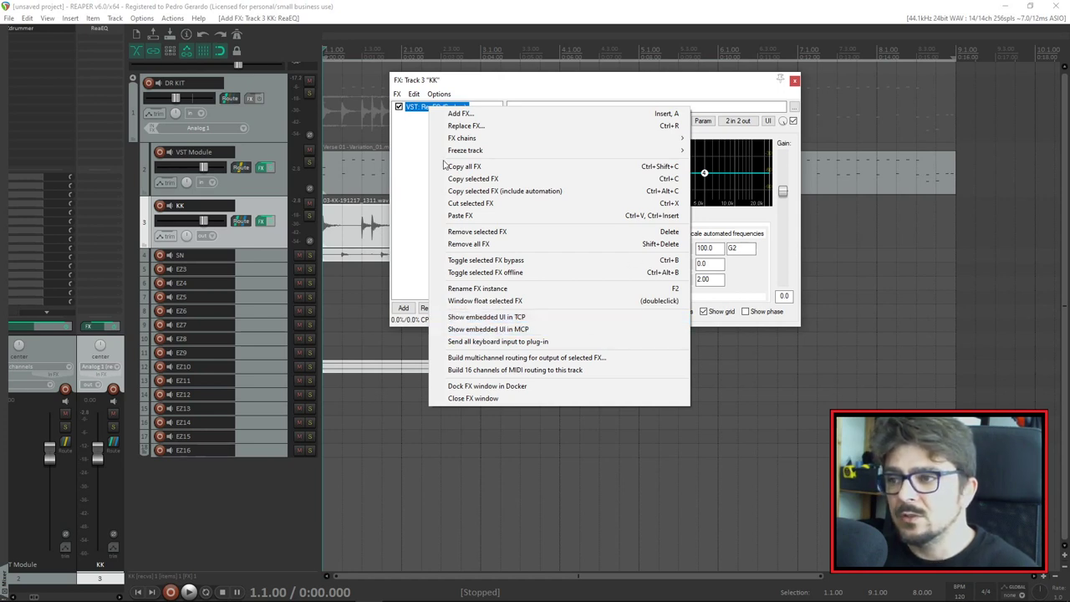
{"action": "left_click", "coordinate": [410, 150]}
{"action": "left_click", "coordinate": [794, 80]}
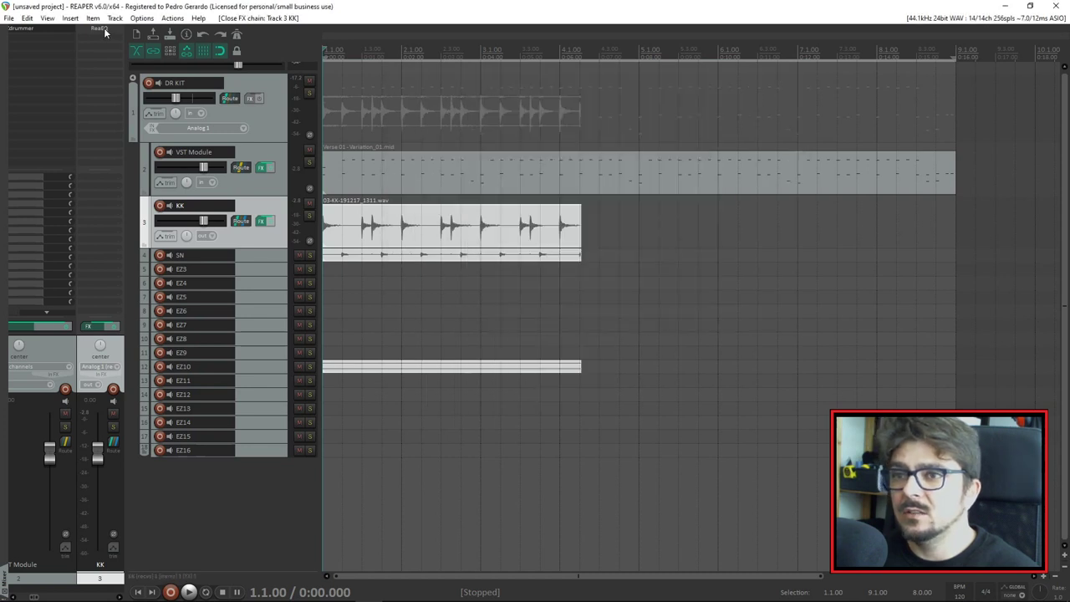
Show ReaEQ's embedded UI in the mixer panel (MCP) for the KK track and adjust an EQ band in it
{"action": "left_click", "coordinate": [277, 177]}
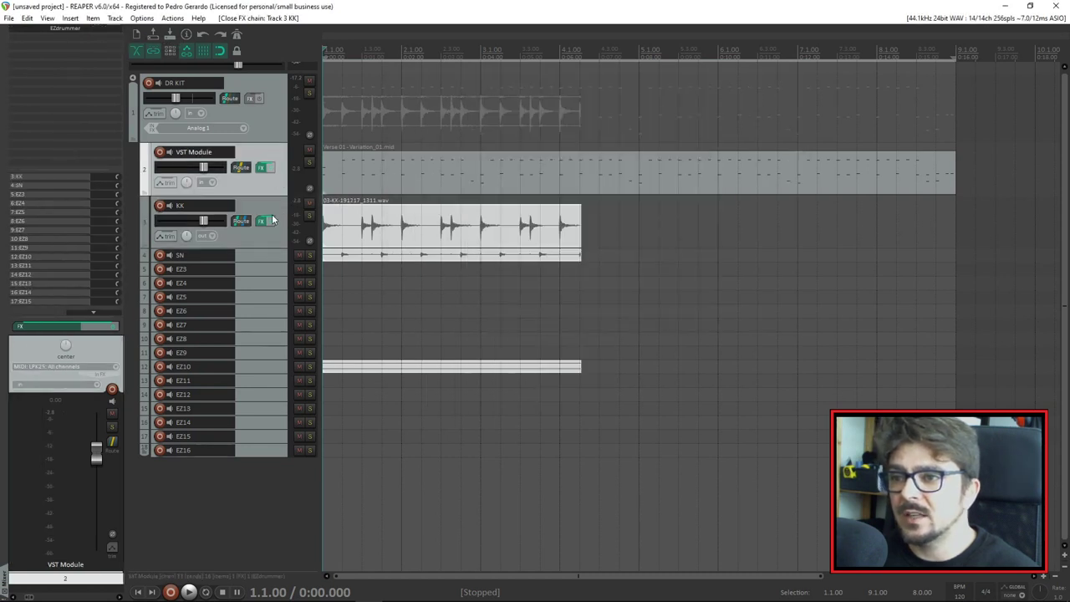
{"action": "left_click", "coordinate": [271, 238]}
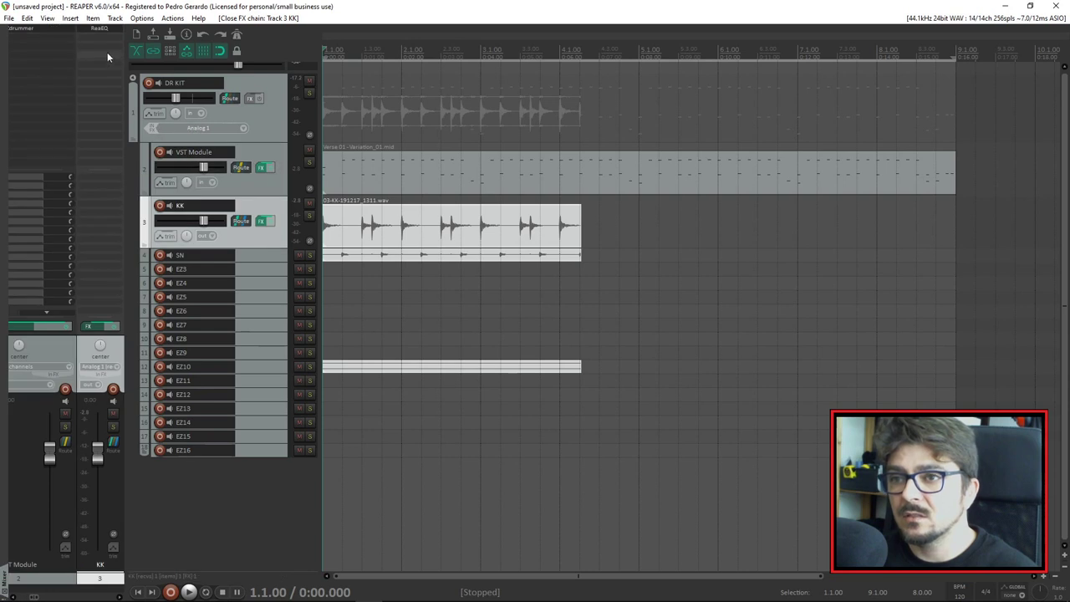
{"action": "right_click", "coordinate": [104, 33]}
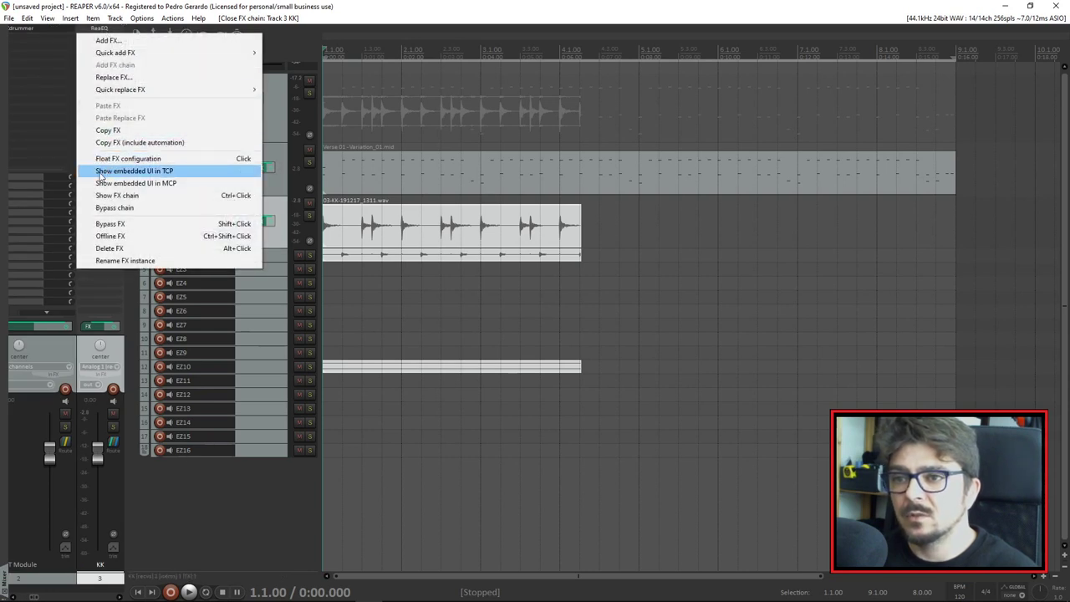
{"action": "left_click", "coordinate": [174, 189]}
{"action": "left_click_drag", "start_coordinate": [96, 48], "coordinate": [100, 47]}
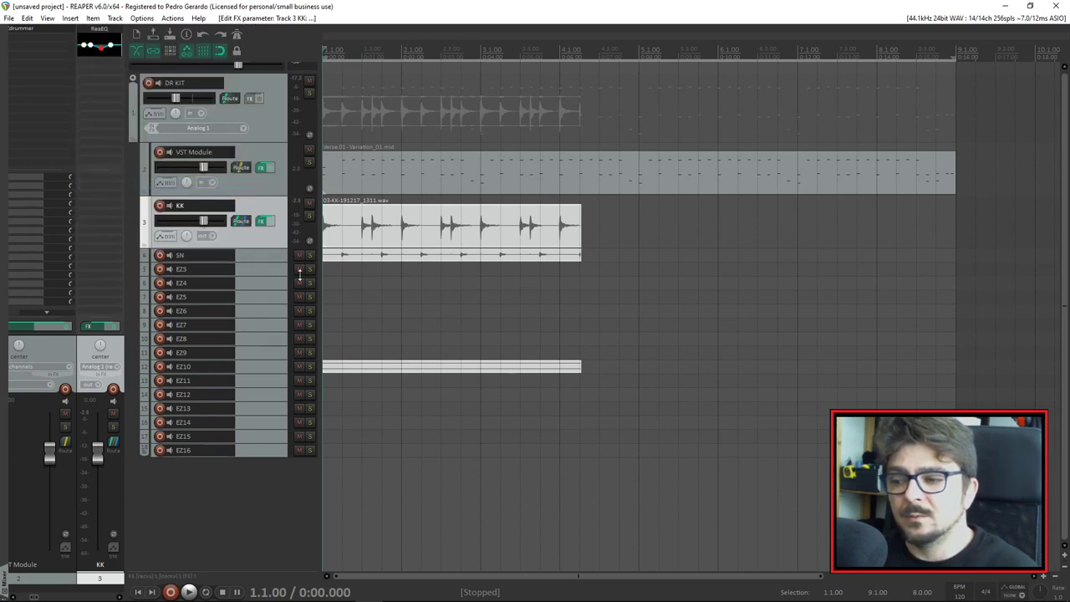